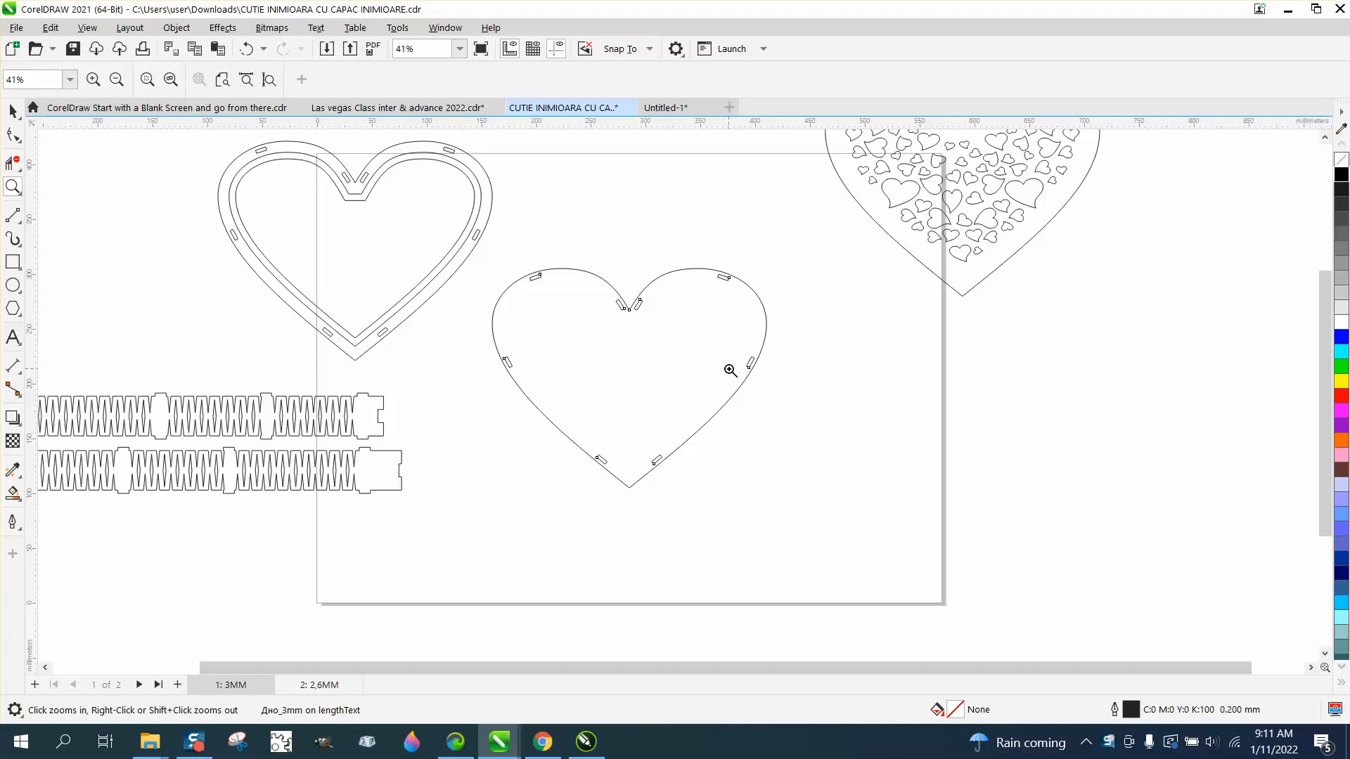
Change the outline color of the plain middle heart and its slots to red.
click(12, 111)
click(622, 267)
drag(810, 242, 802, 430)
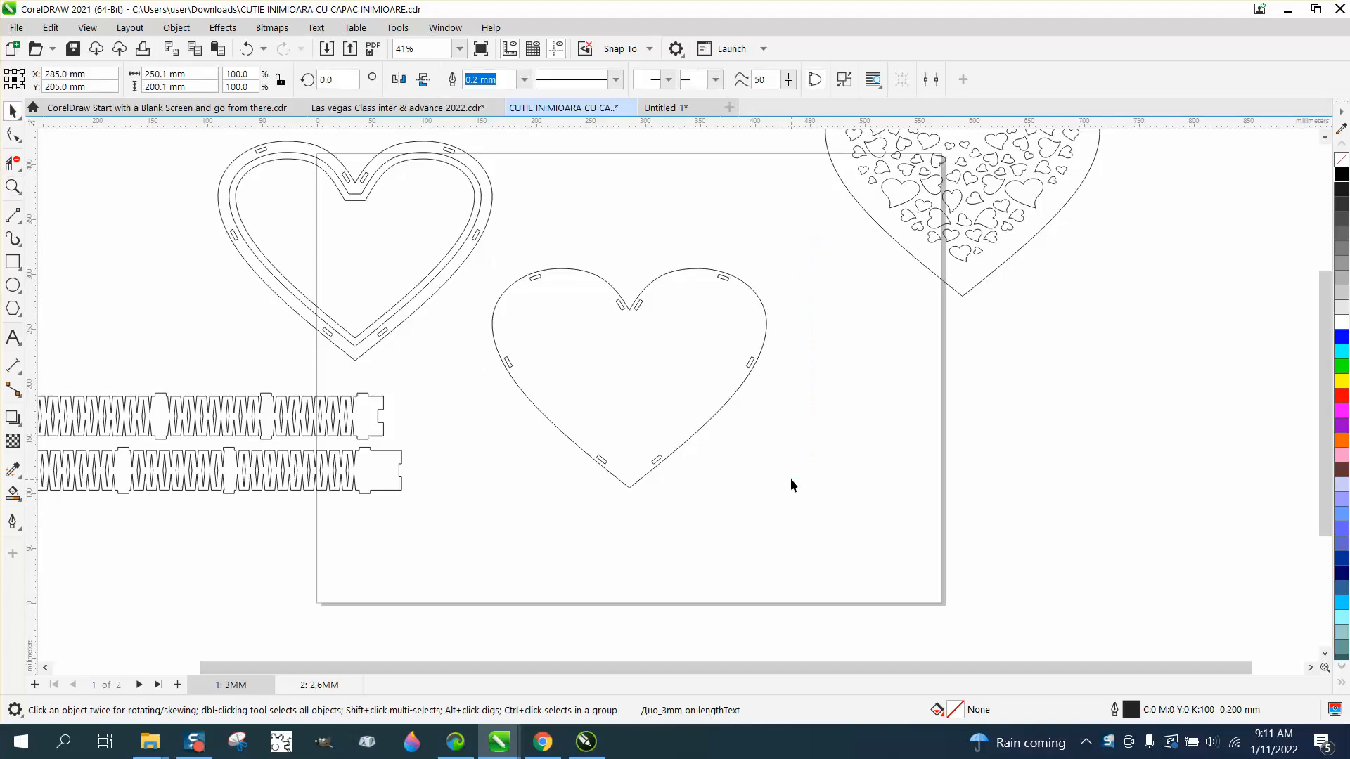
click(724, 279)
click(13, 187)
drag(465, 233, 901, 504)
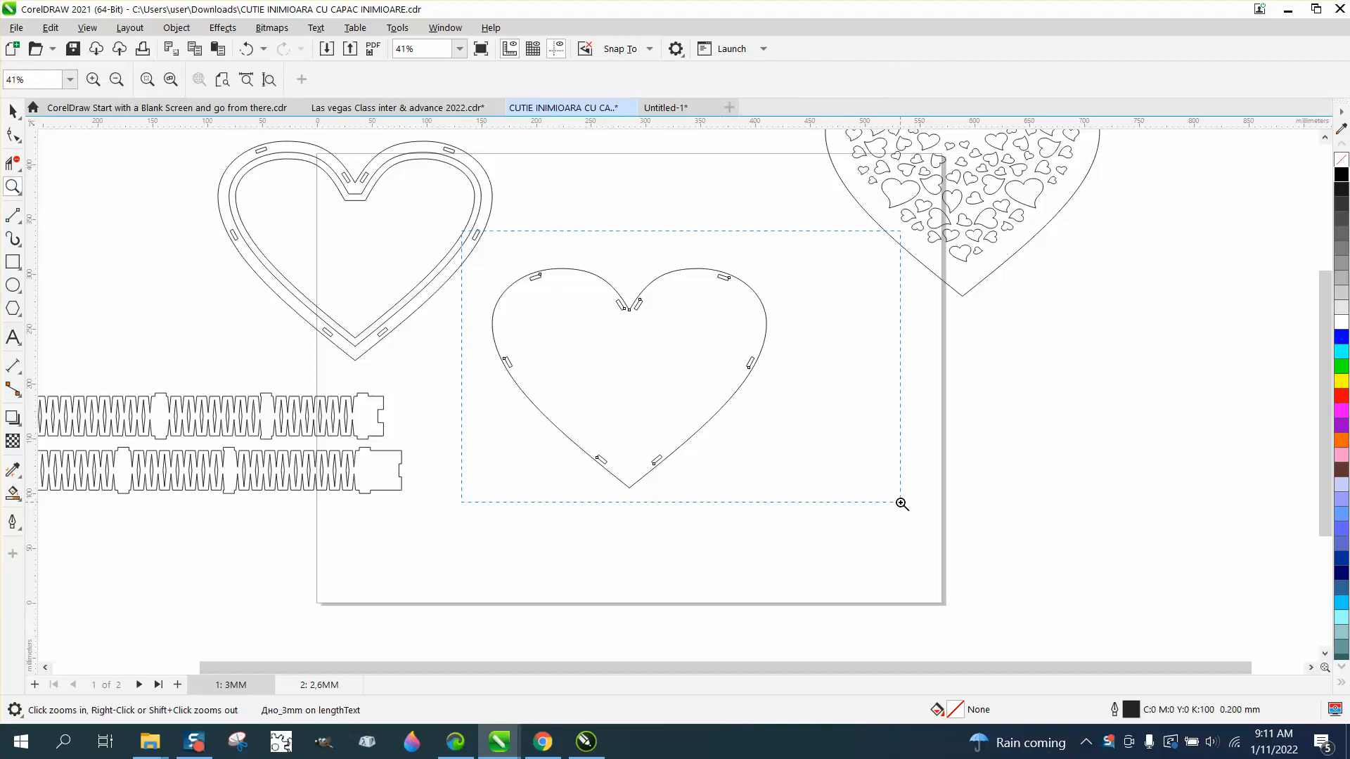
click(13, 111)
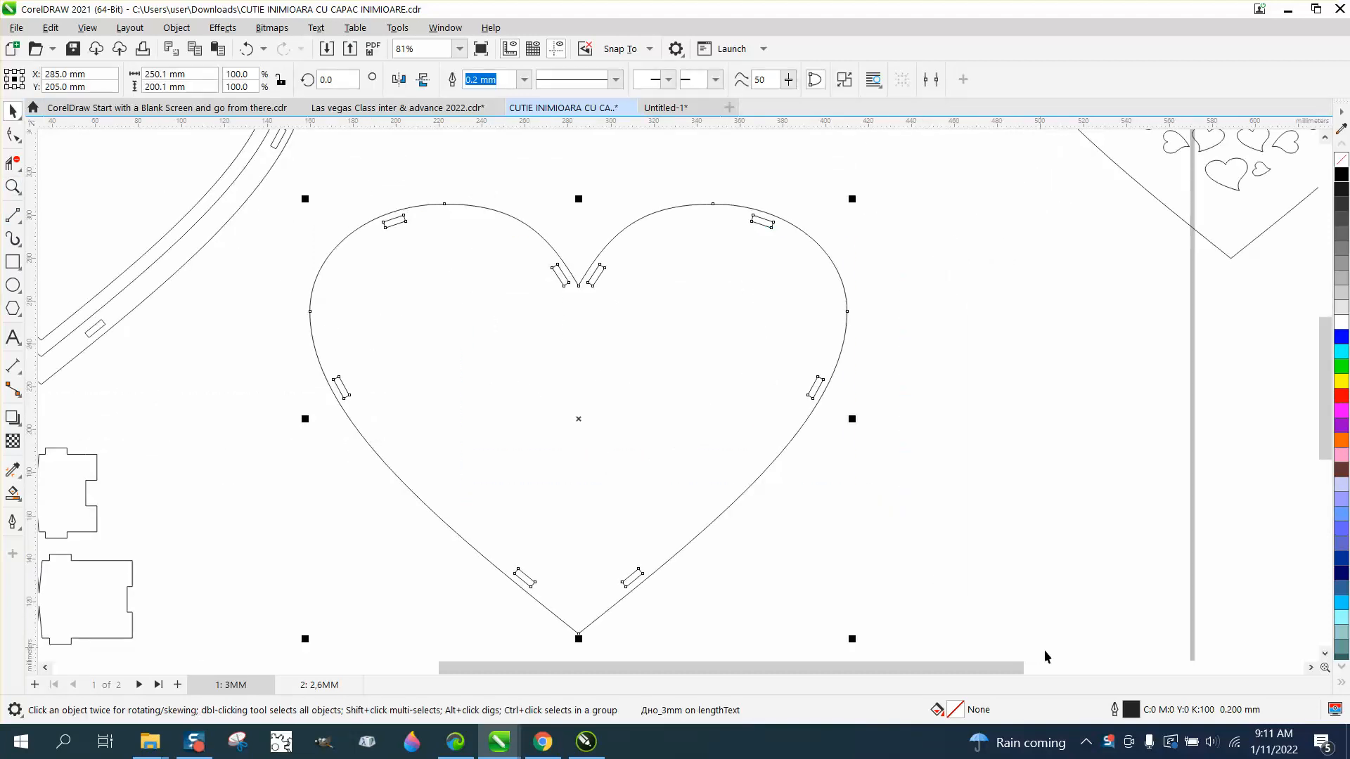
scroll(850, 538, down, 1)
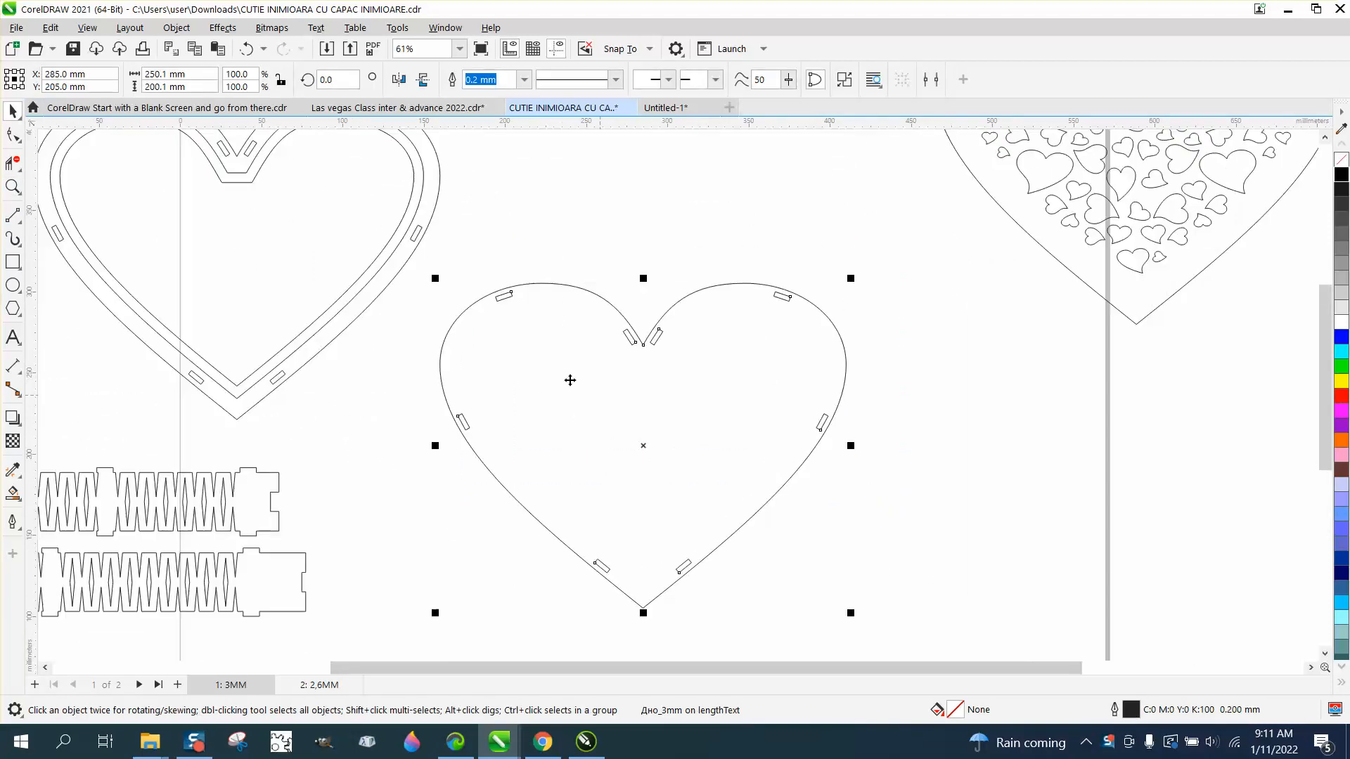
drag(908, 244, 634, 618)
drag(452, 596, 422, 613)
right_click(1344, 402)
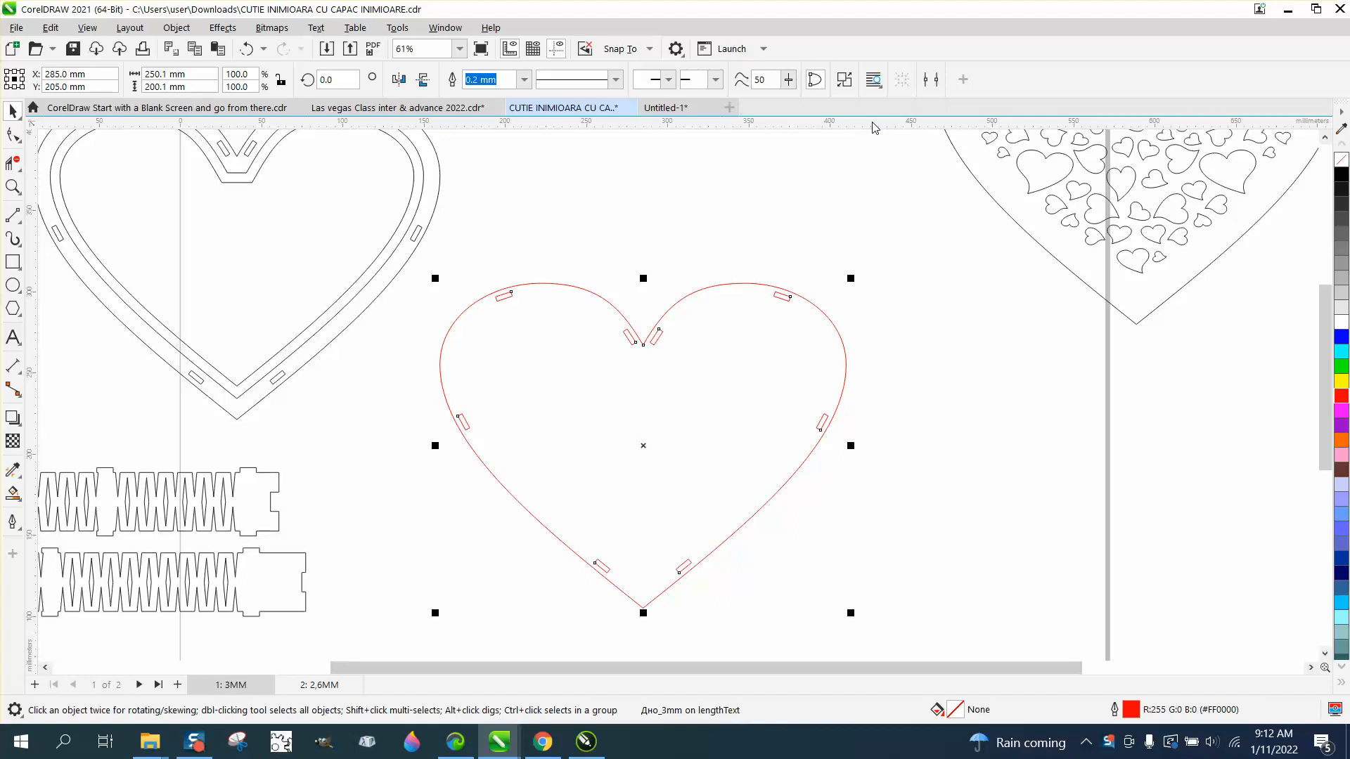
Set the red heart's outline width to Hairline.
key(F12)
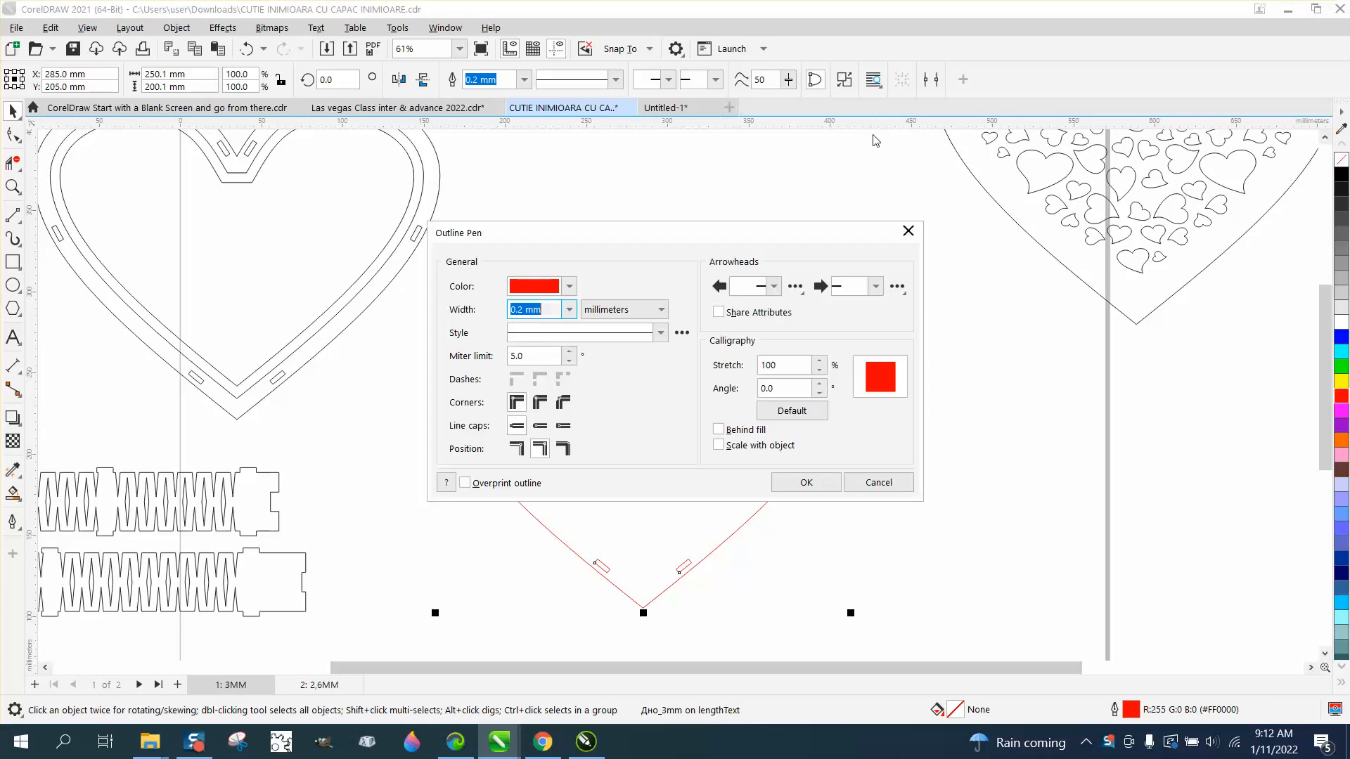
click(569, 309)
click(526, 338)
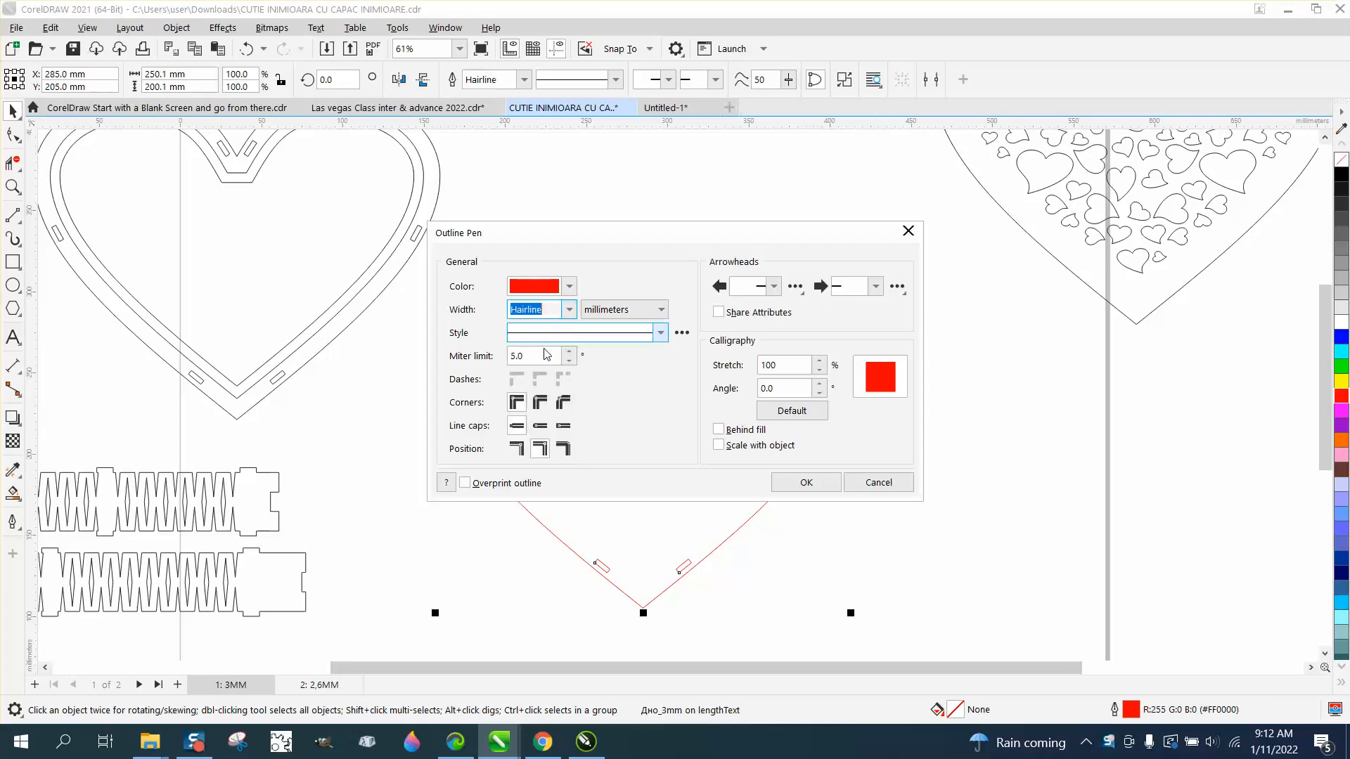
click(809, 482)
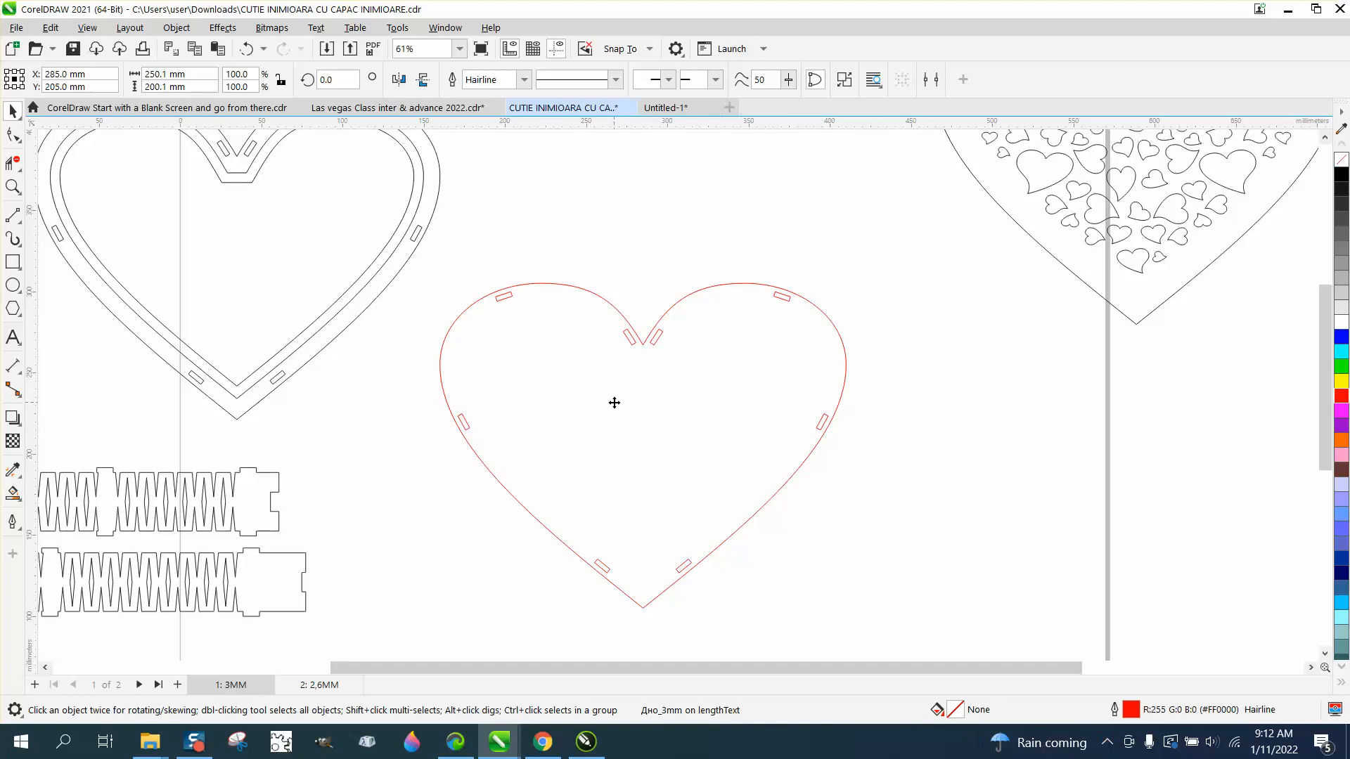
Create a black-filled copy of the slot in the heart's upper-right lobe with Smart Fill and move it 15 mm up, outside the heart.
scroll(274, 473, down, 3)
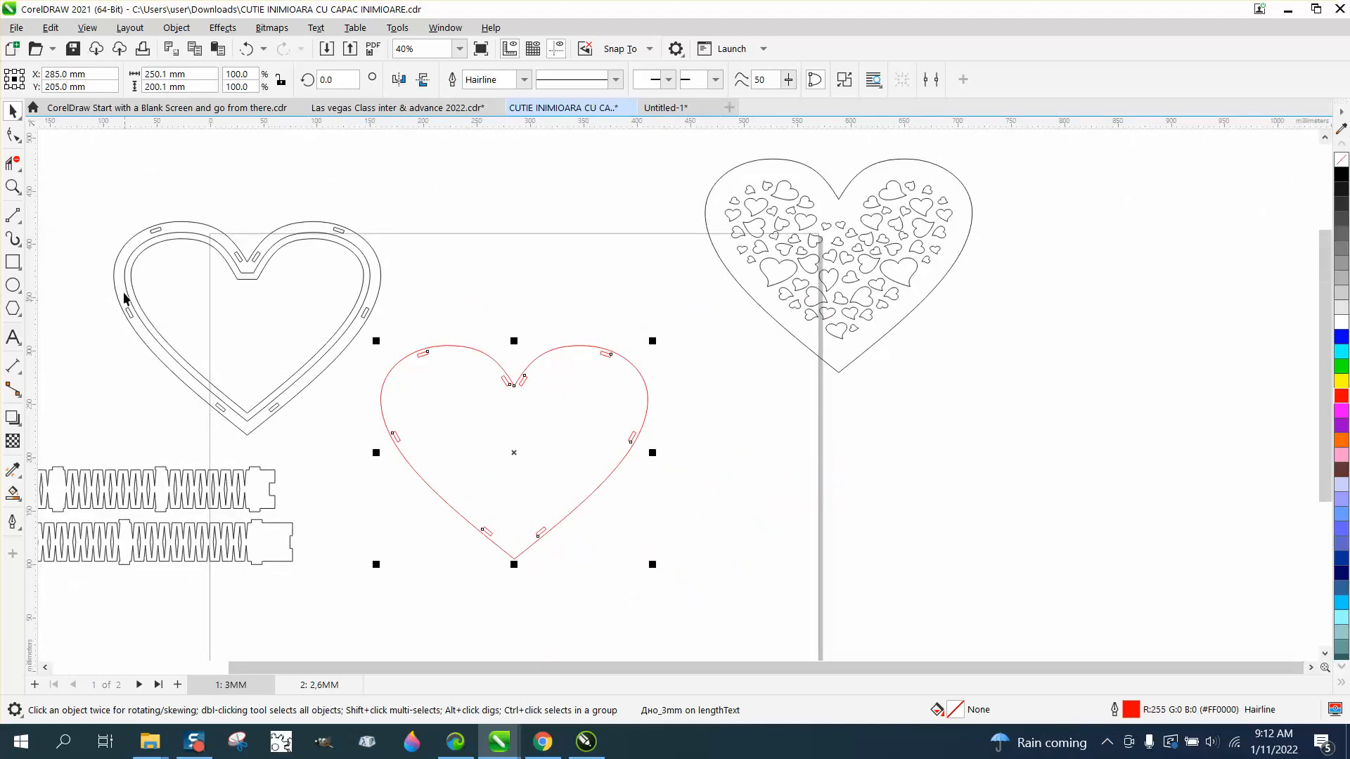
click(13, 186)
drag(603, 336, 657, 390)
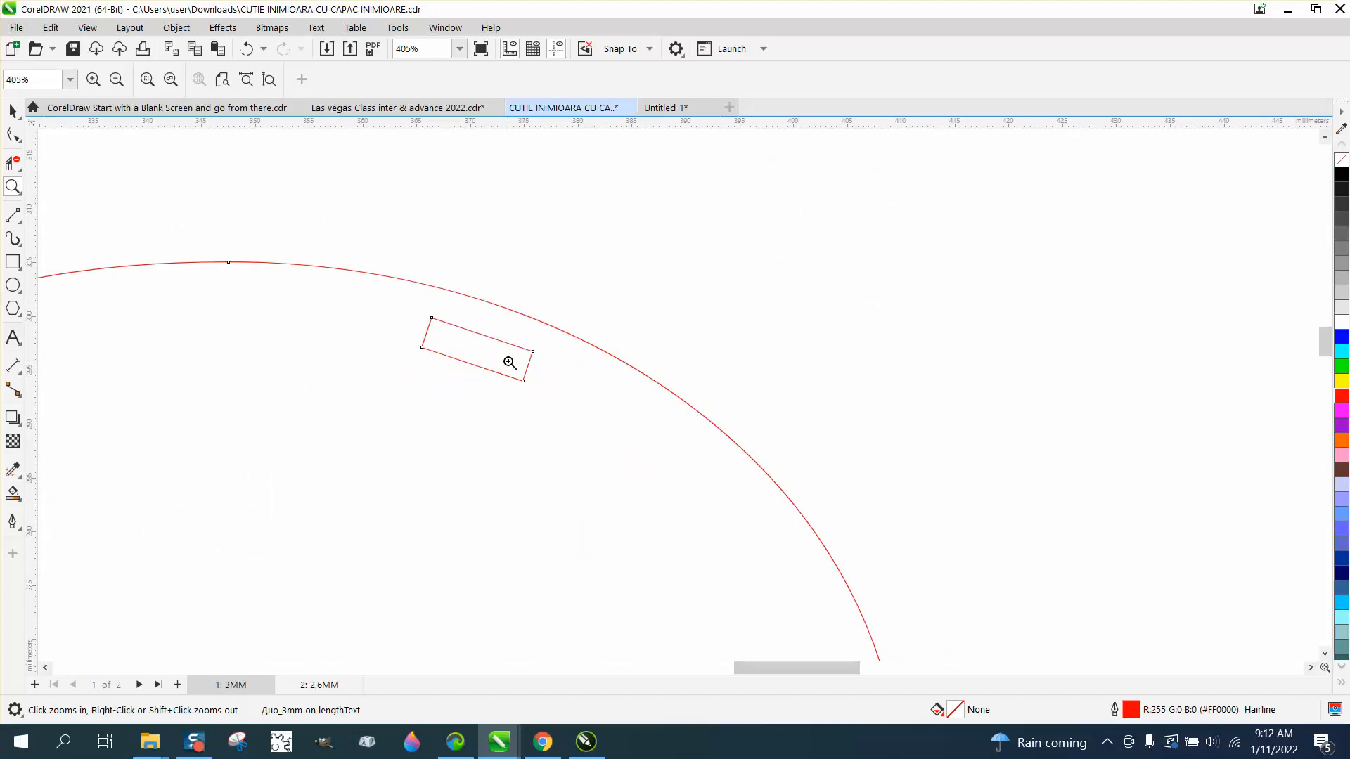
scroll(510, 363, down, 4)
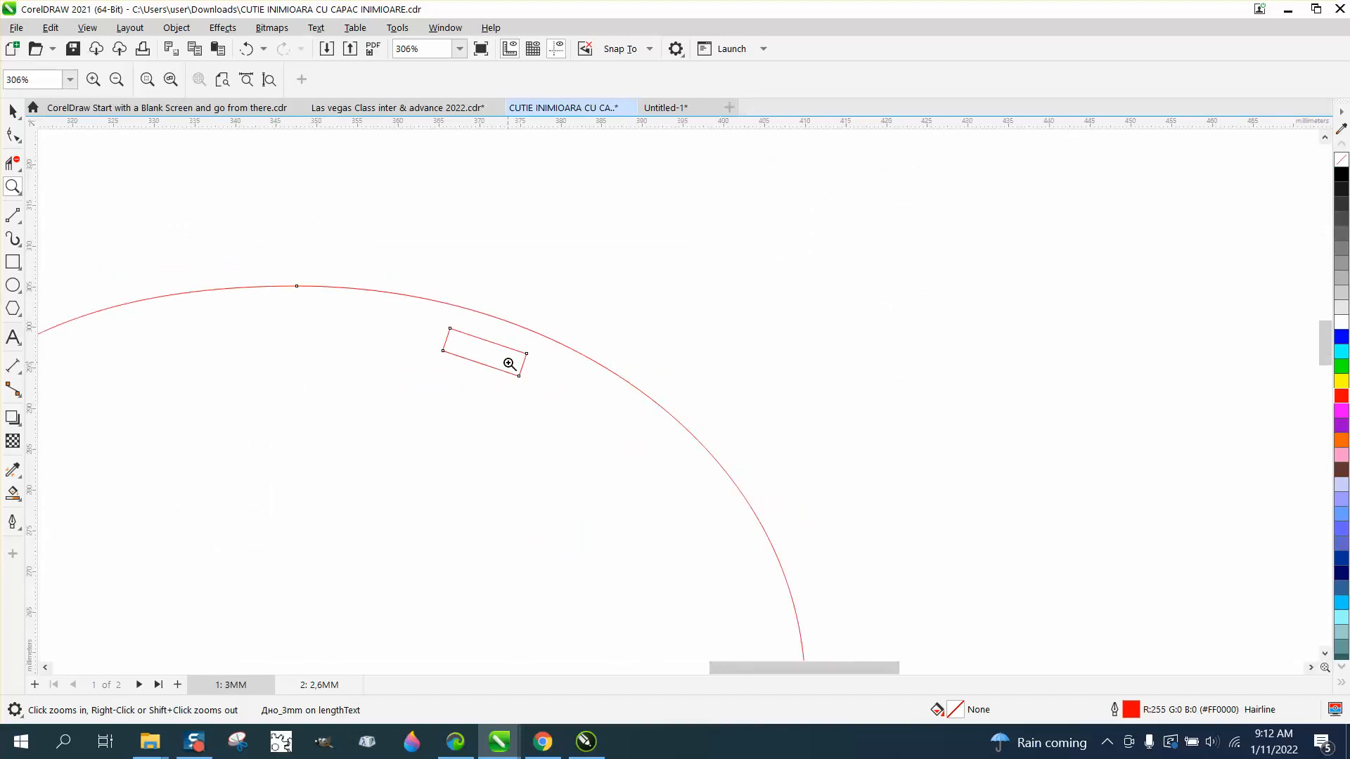
scroll(509, 363, down, 2)
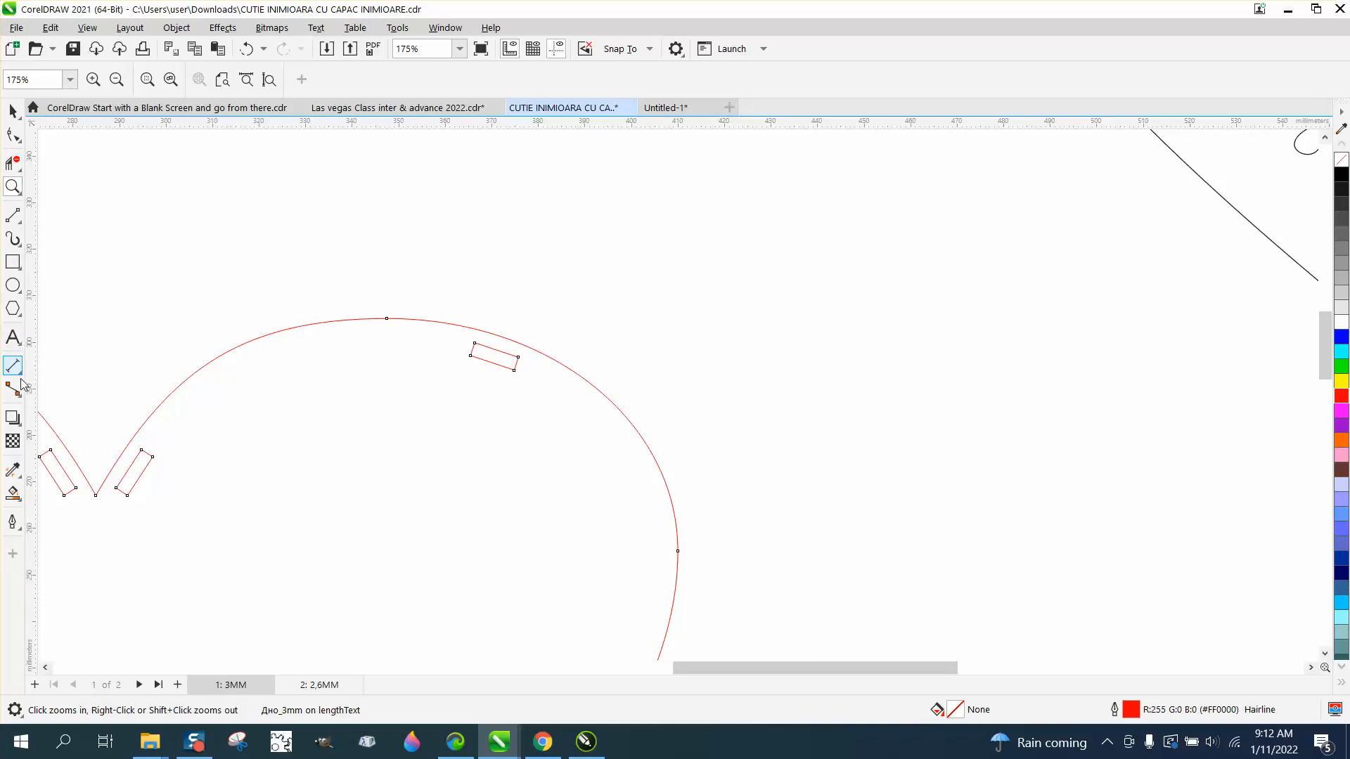
click(14, 495)
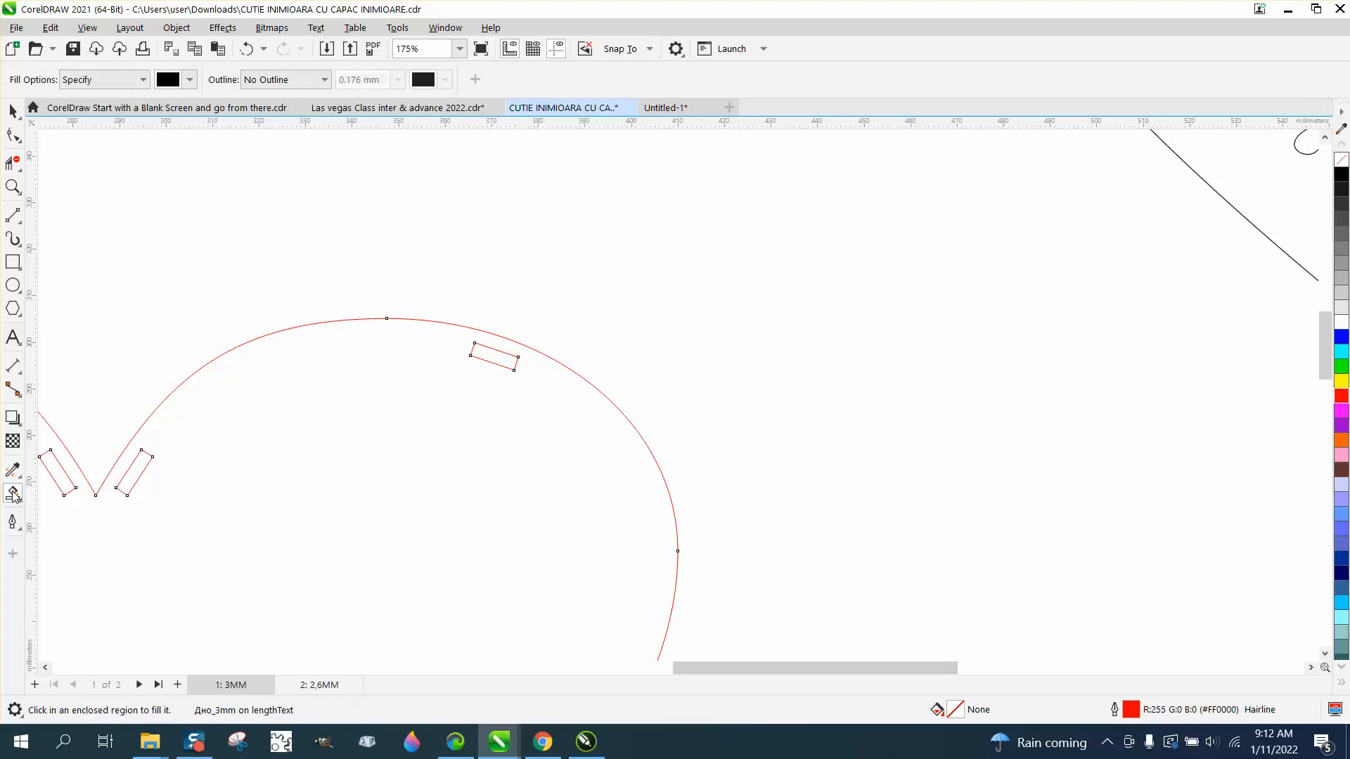
click(488, 357)
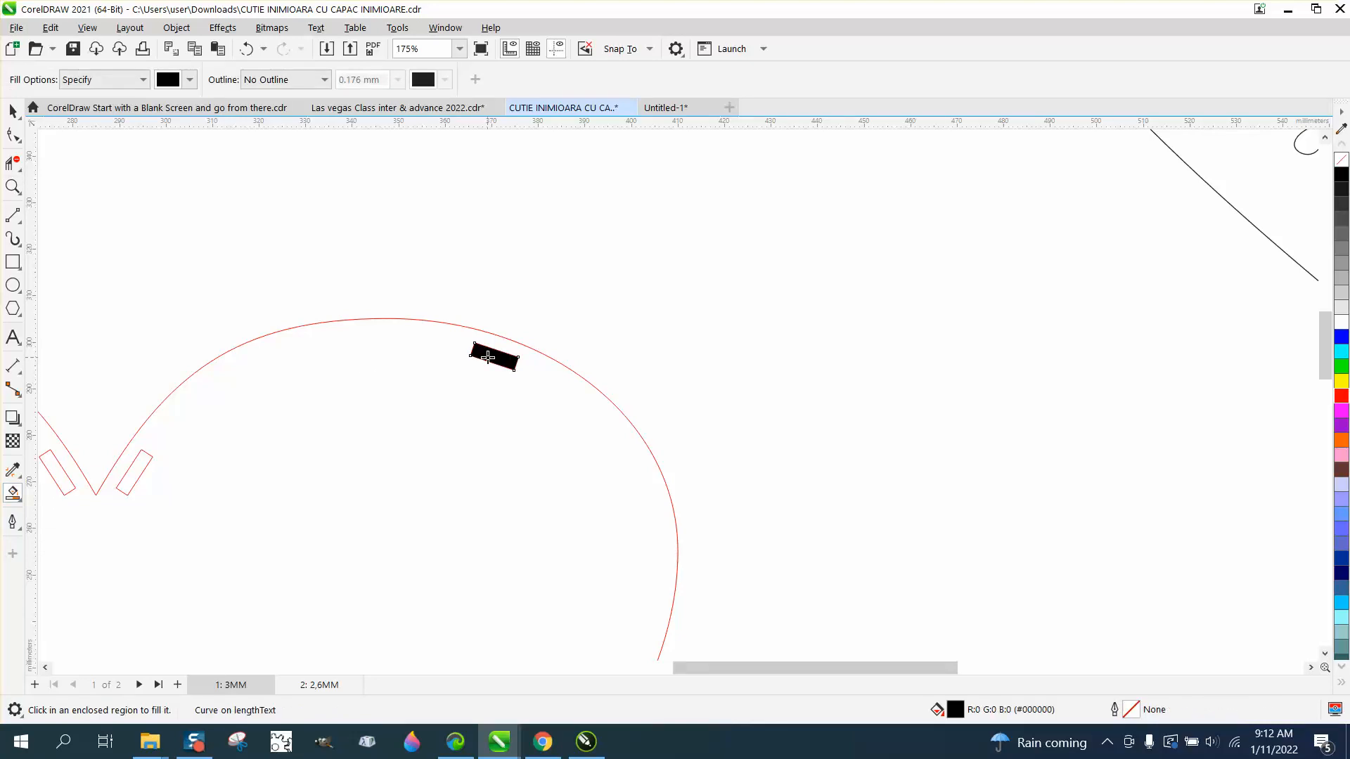
key(Up)
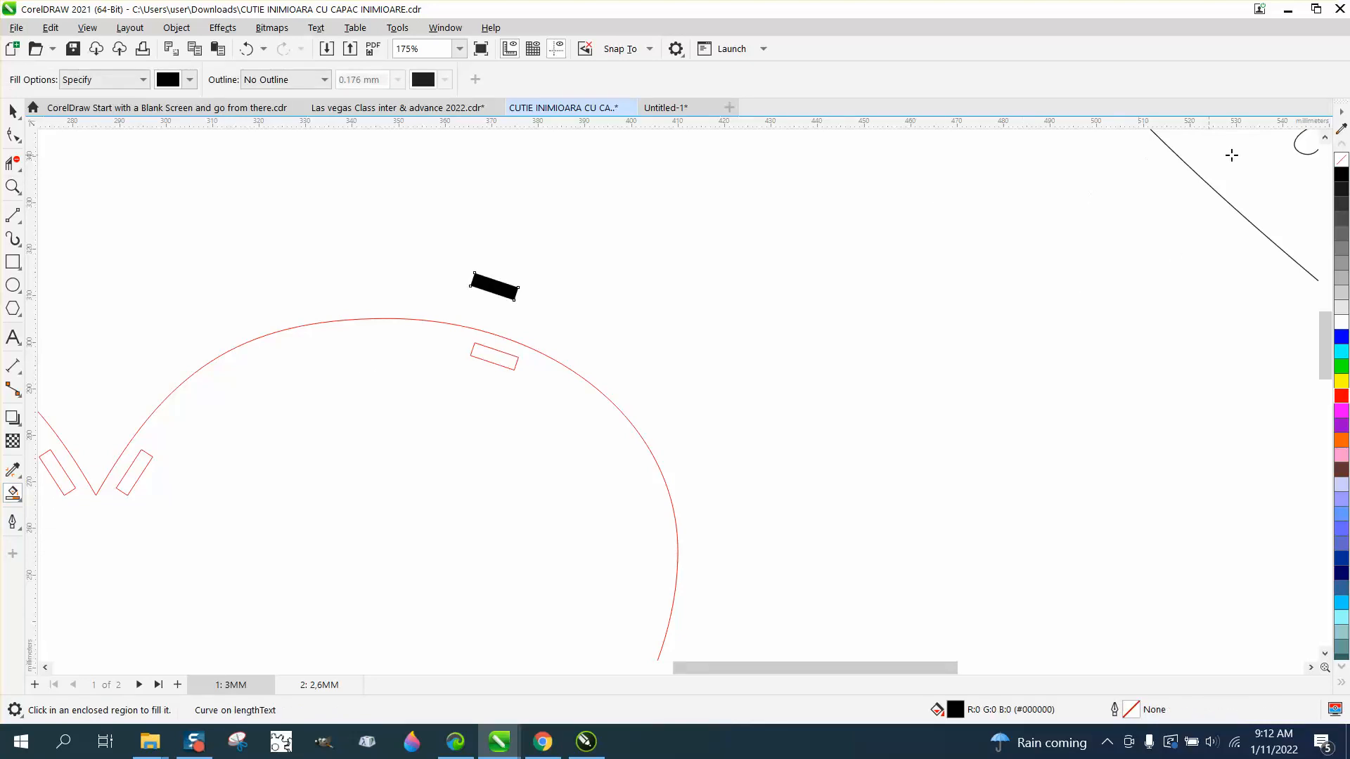
Remove the slot copy's fill and give it a red outline with Hairline width.
click(1342, 161)
right_click(1339, 180)
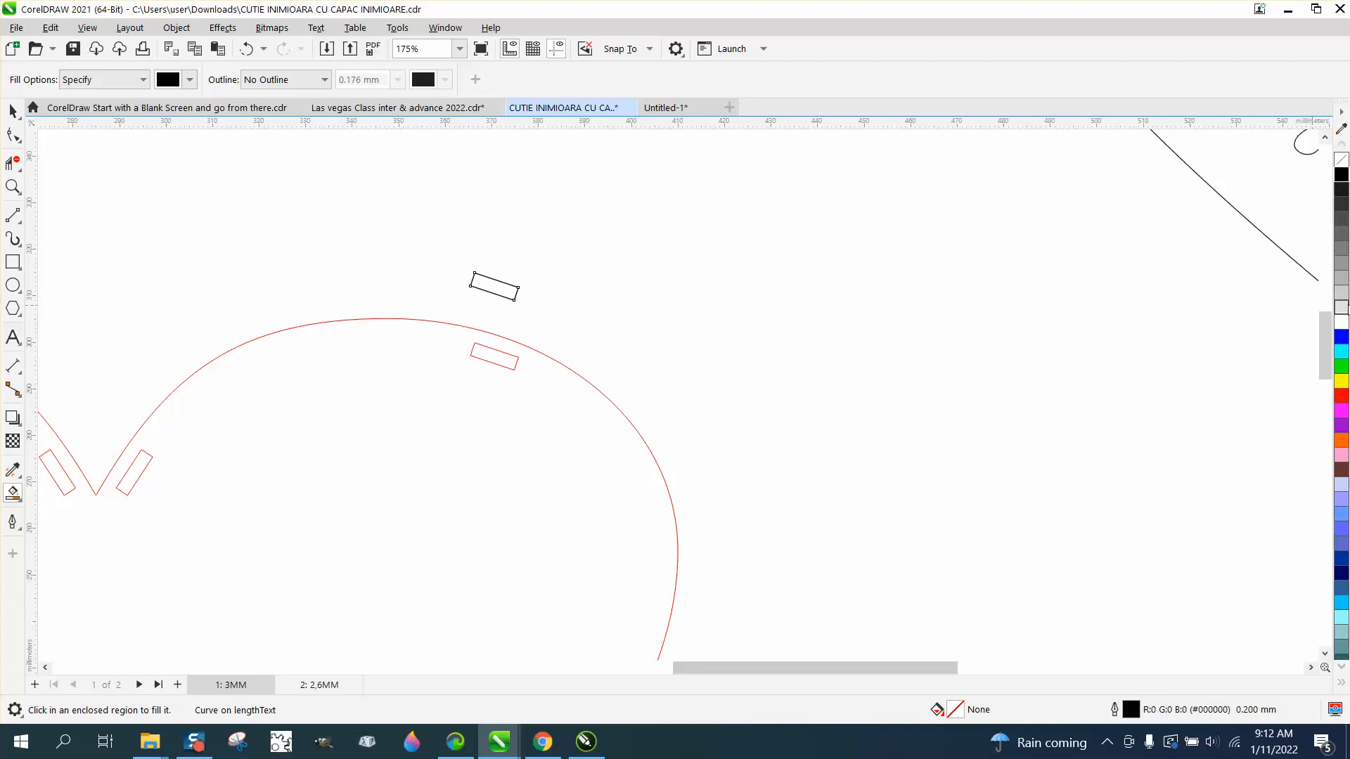
right_click(1340, 400)
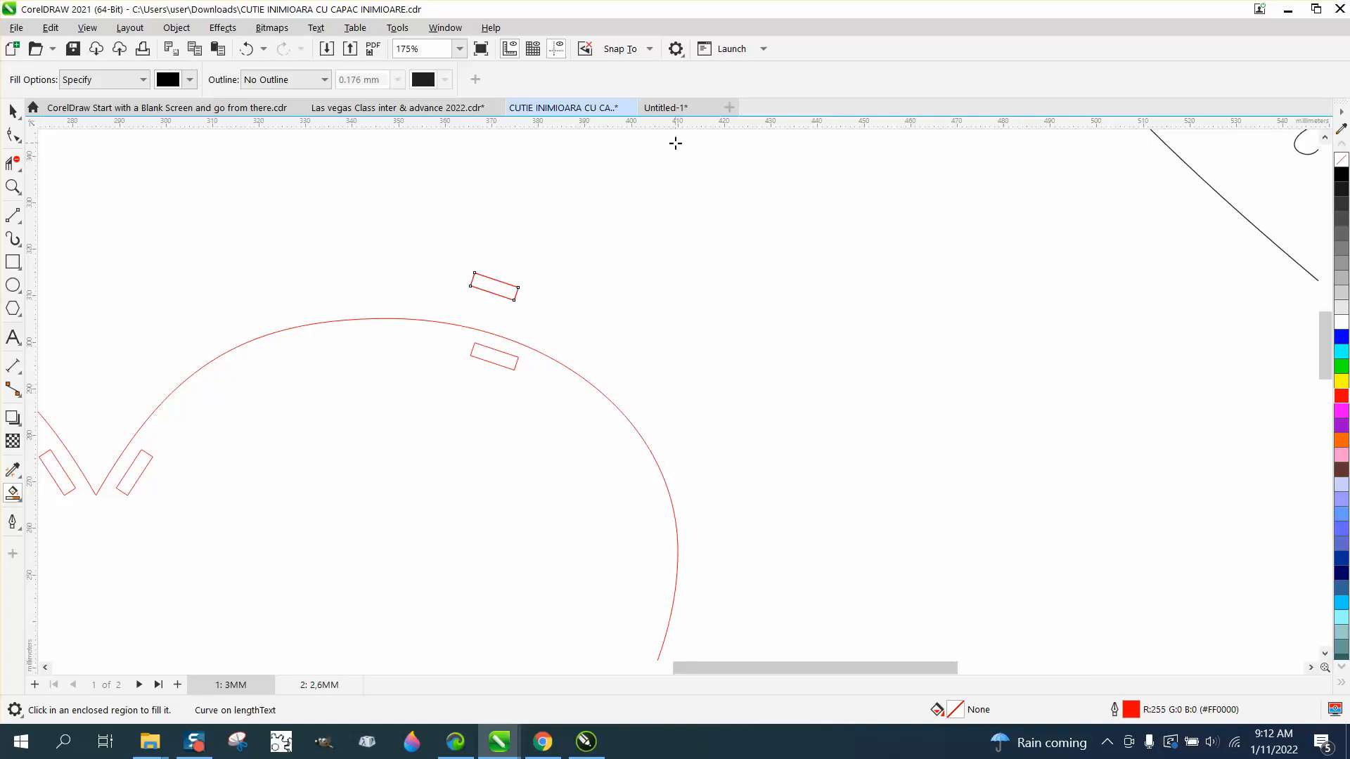
key(F12)
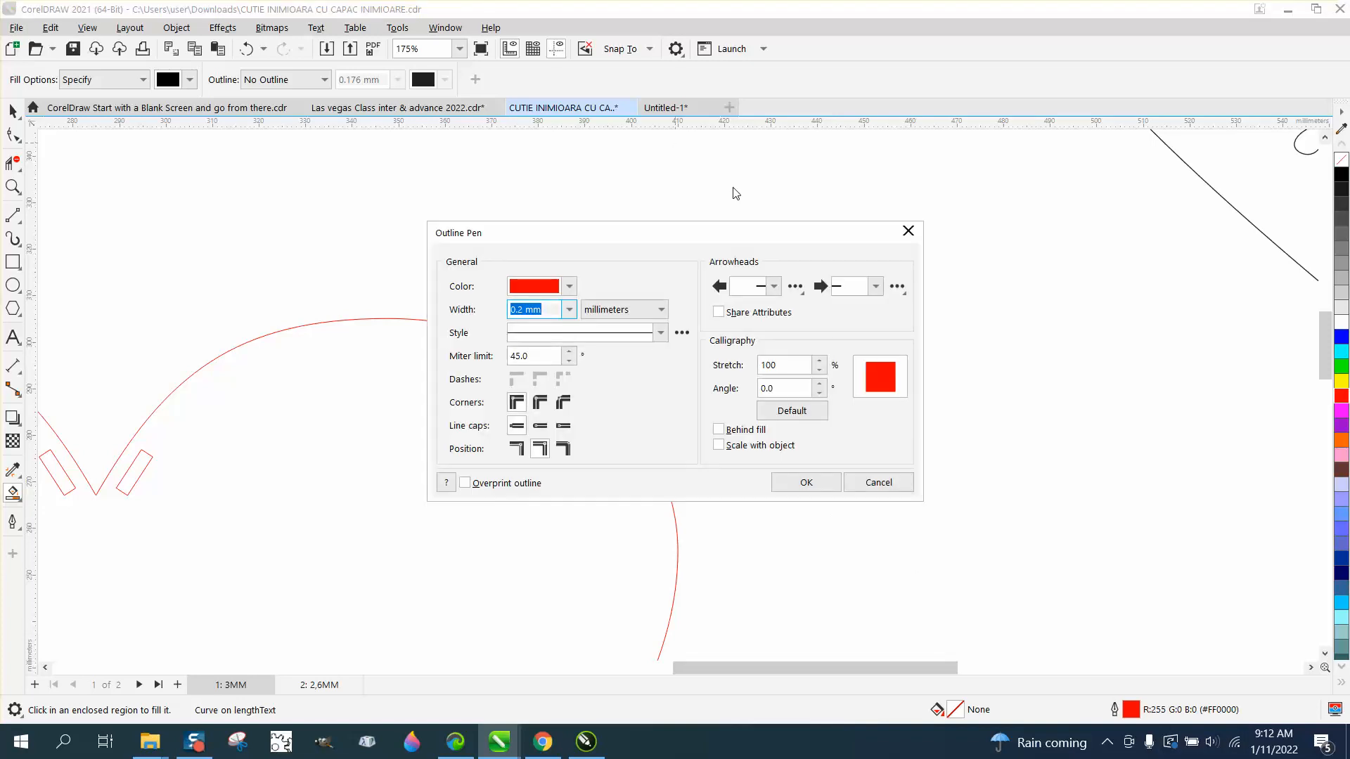
click(568, 311)
click(532, 338)
click(805, 482)
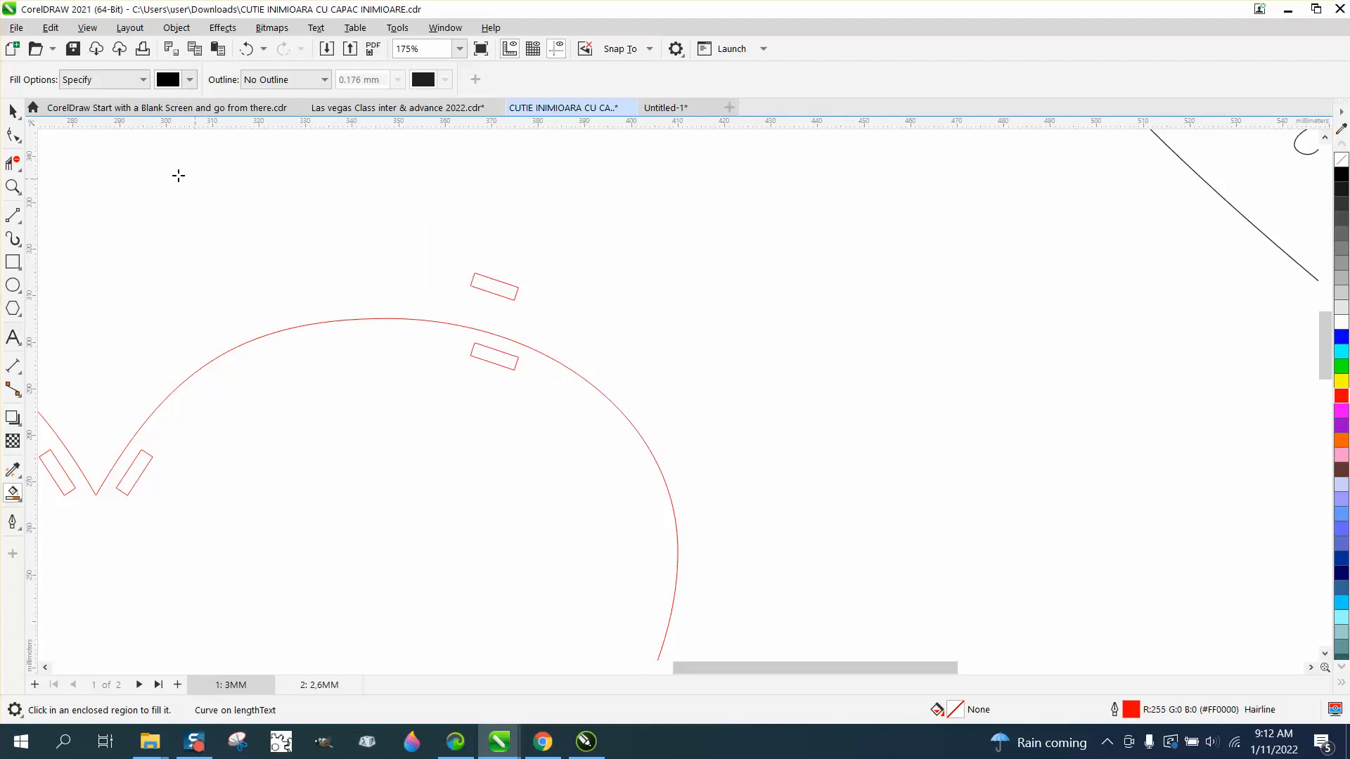
With nothing selected, change the document's default outline width for graphic objects to Hairline.
click(16, 114)
click(651, 260)
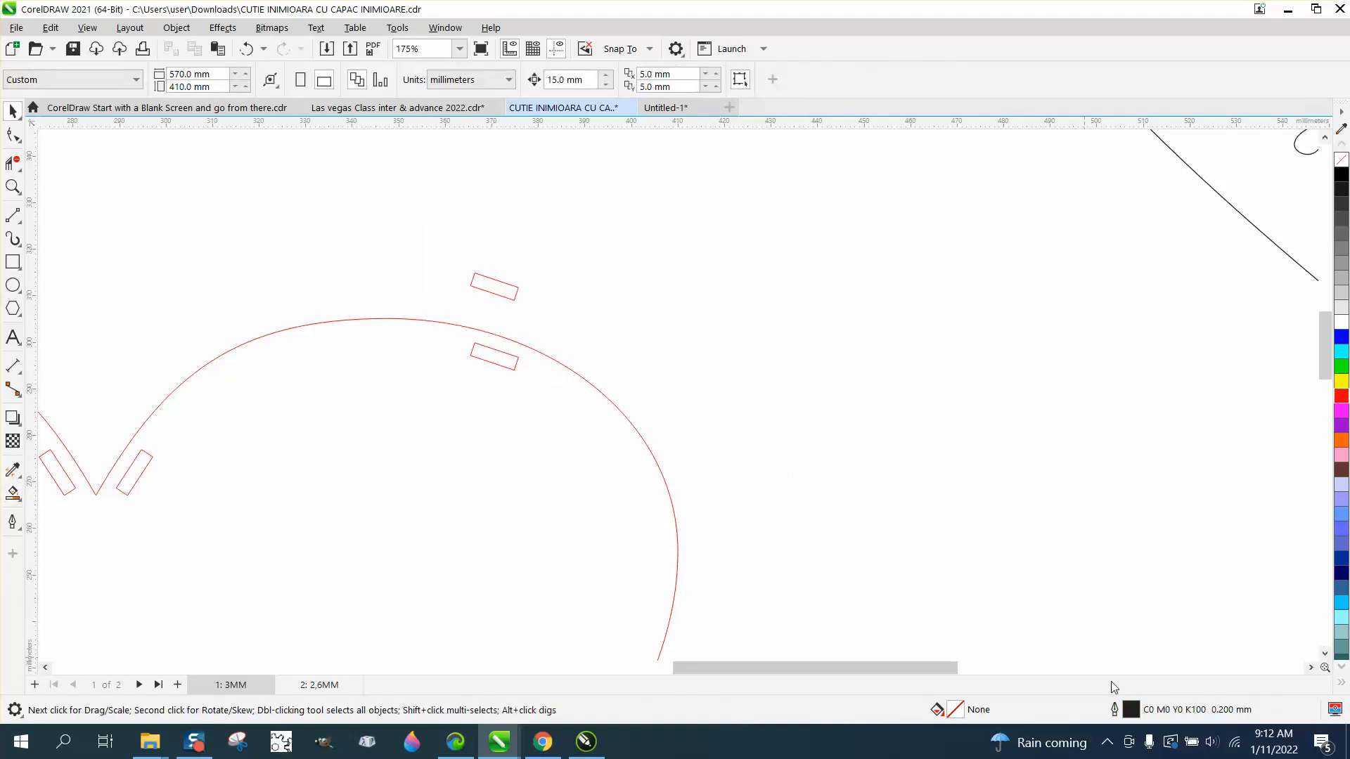
double_click(1134, 711)
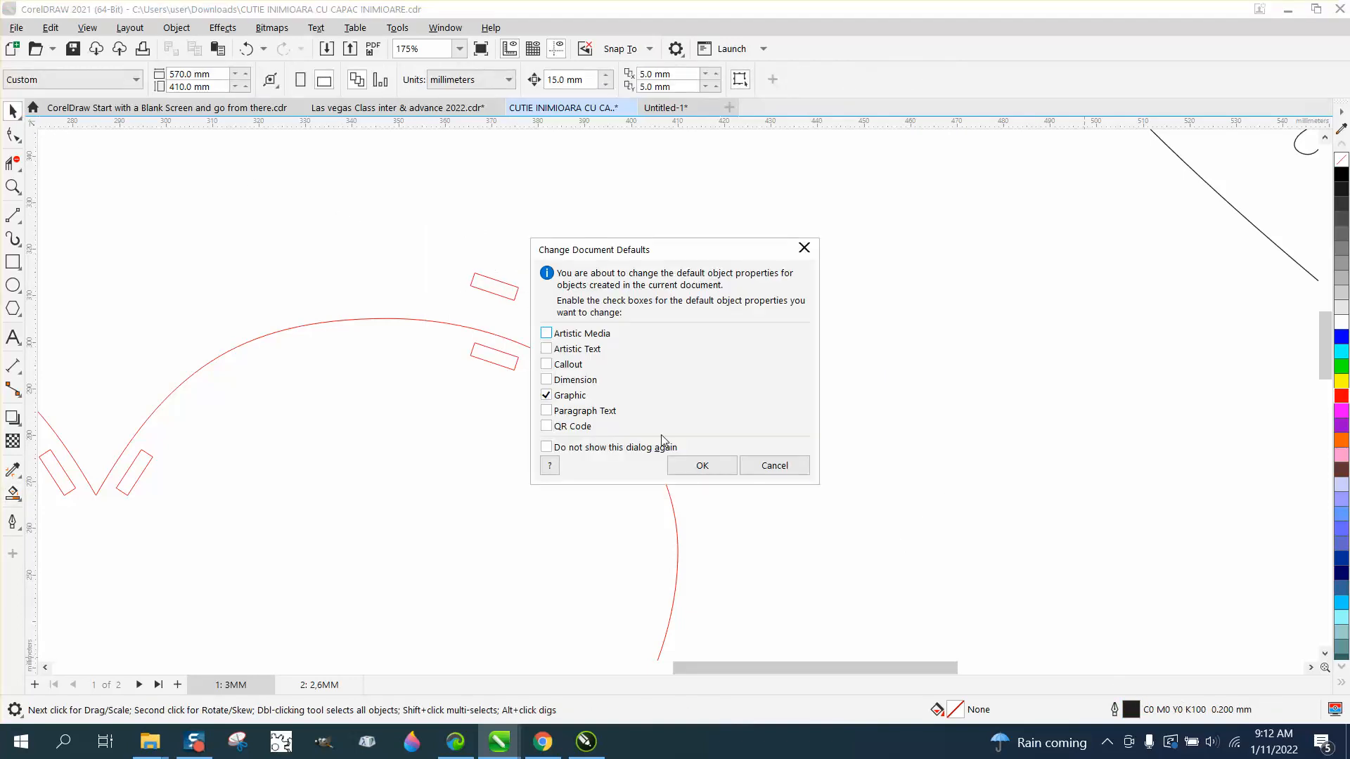
click(685, 467)
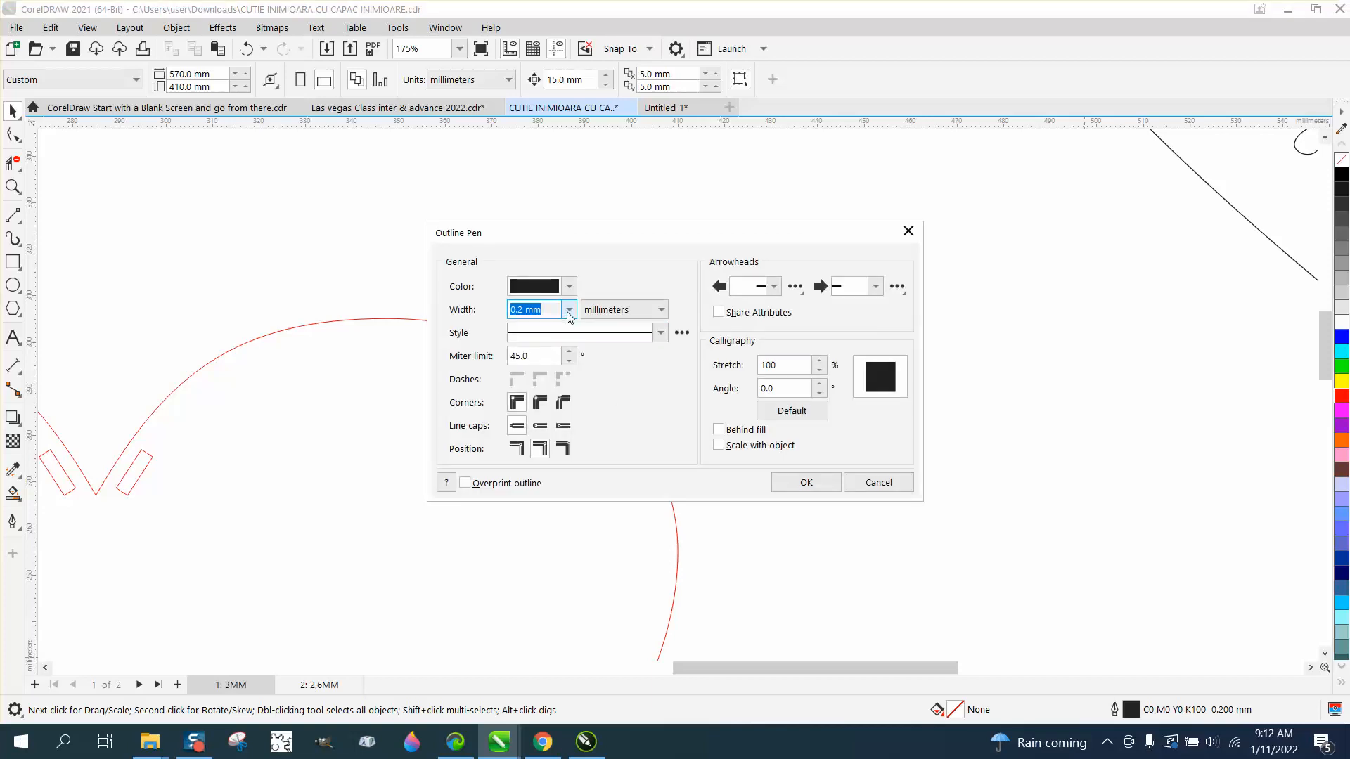
click(568, 309)
click(528, 338)
click(807, 480)
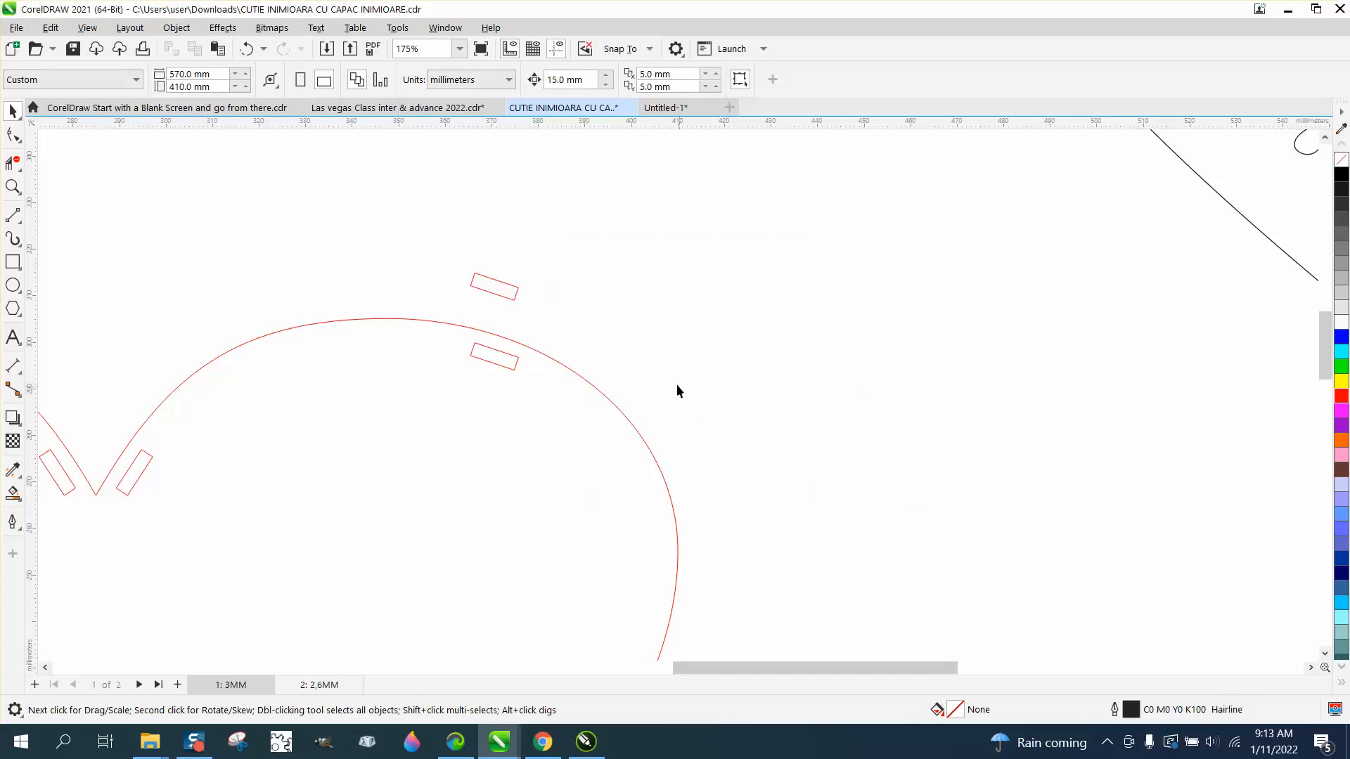
Move the slot copy about 14 mm further up and place its rotation center on its upper-left corner.
click(514, 295)
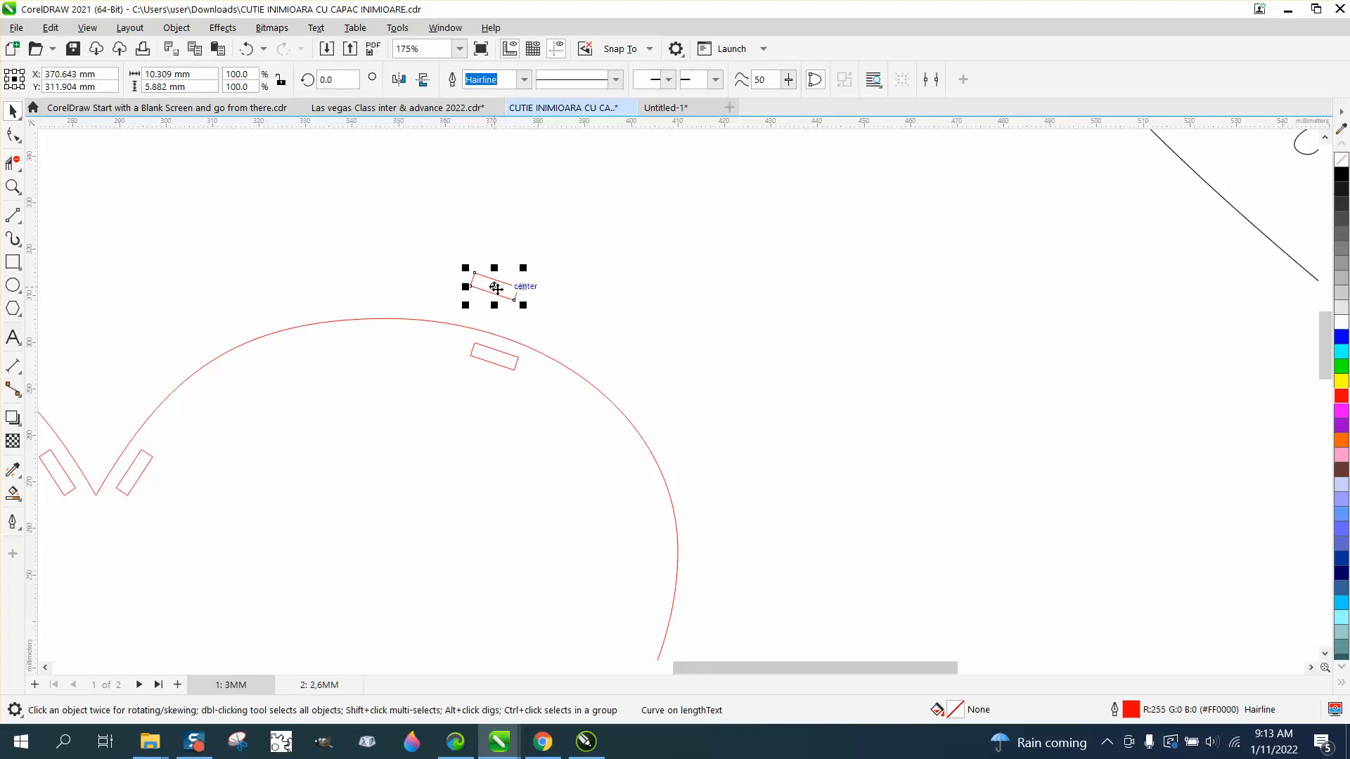
drag(496, 288, 499, 222)
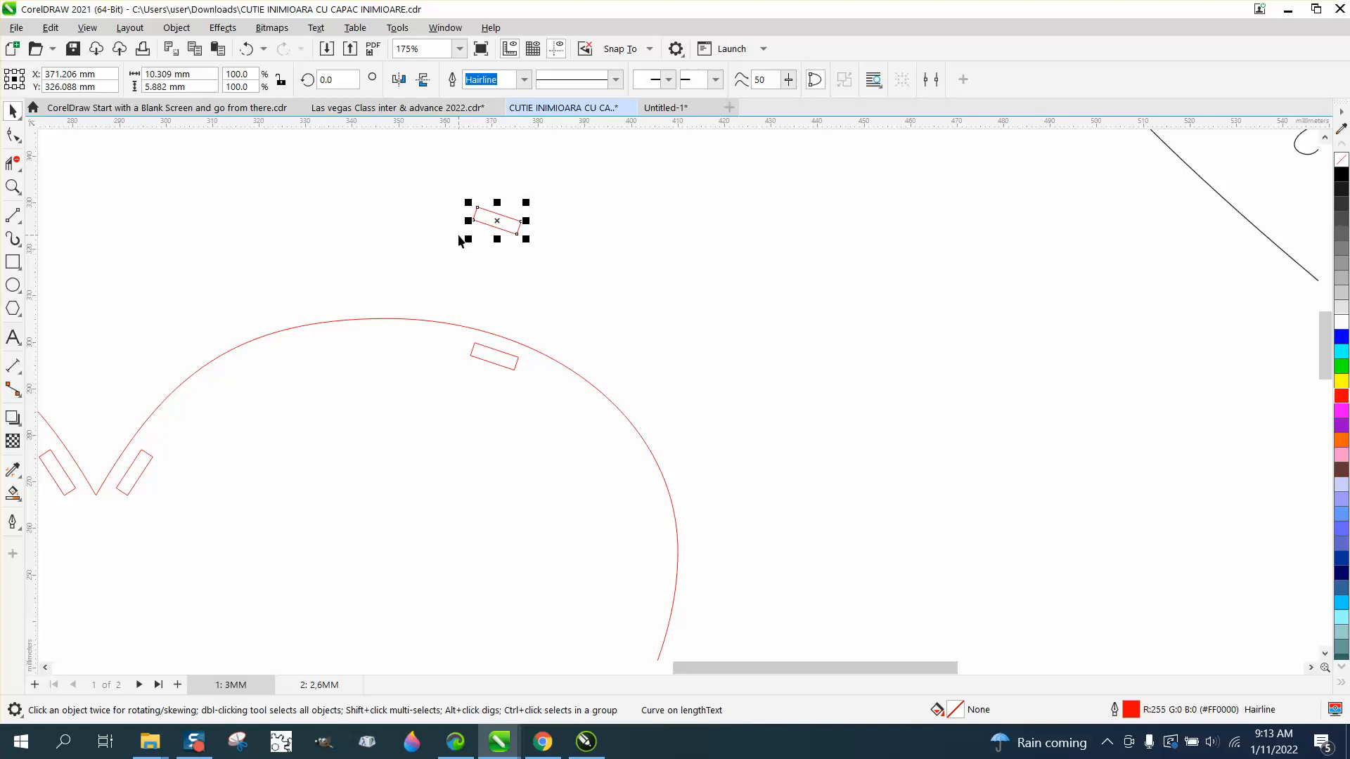
click(19, 189)
drag(448, 205, 613, 287)
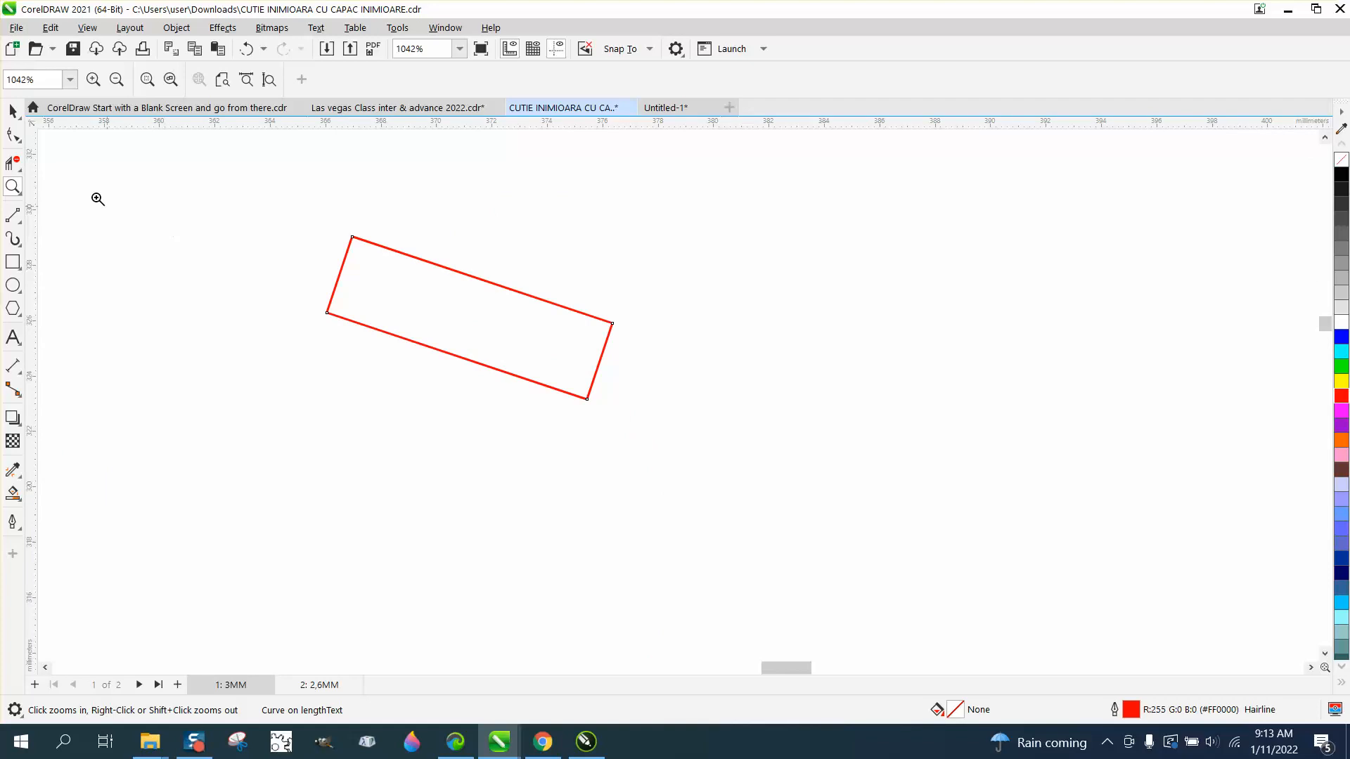
click(12, 112)
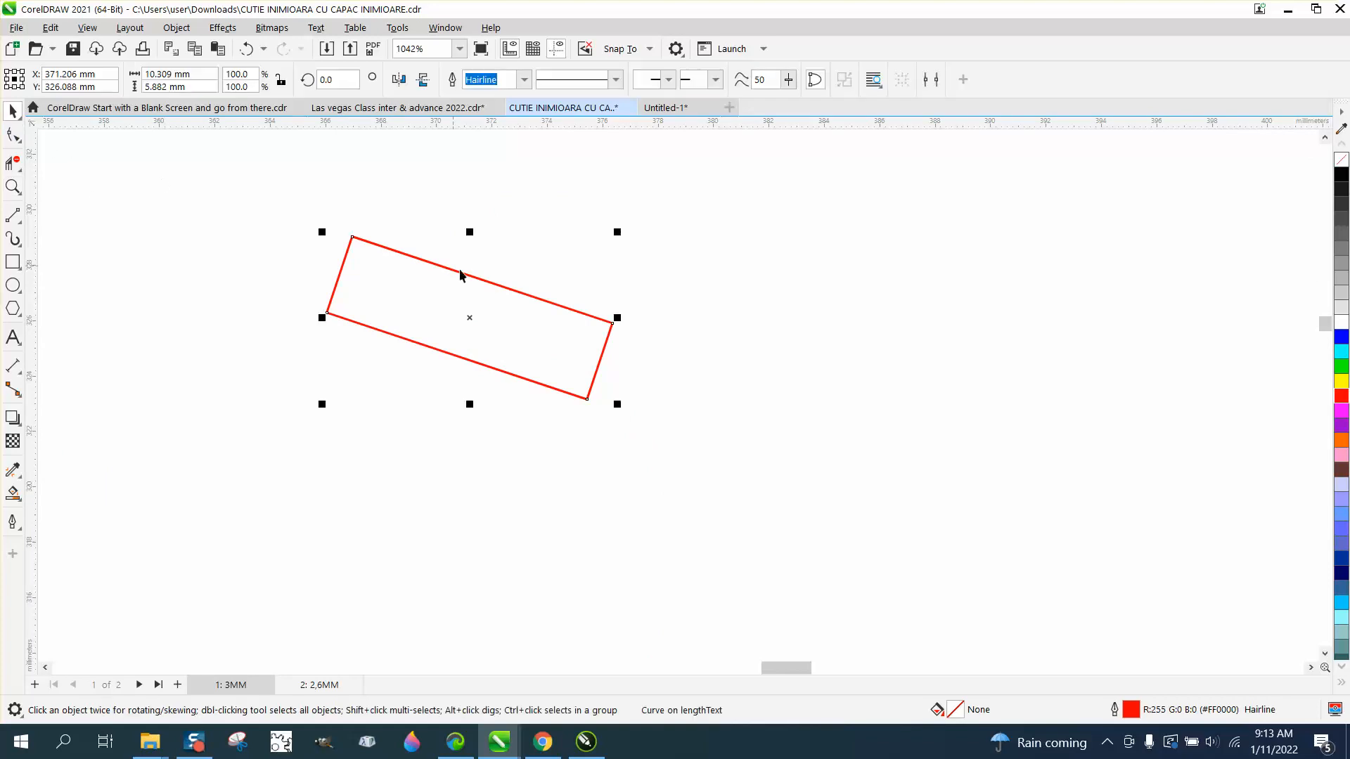
click(469, 319)
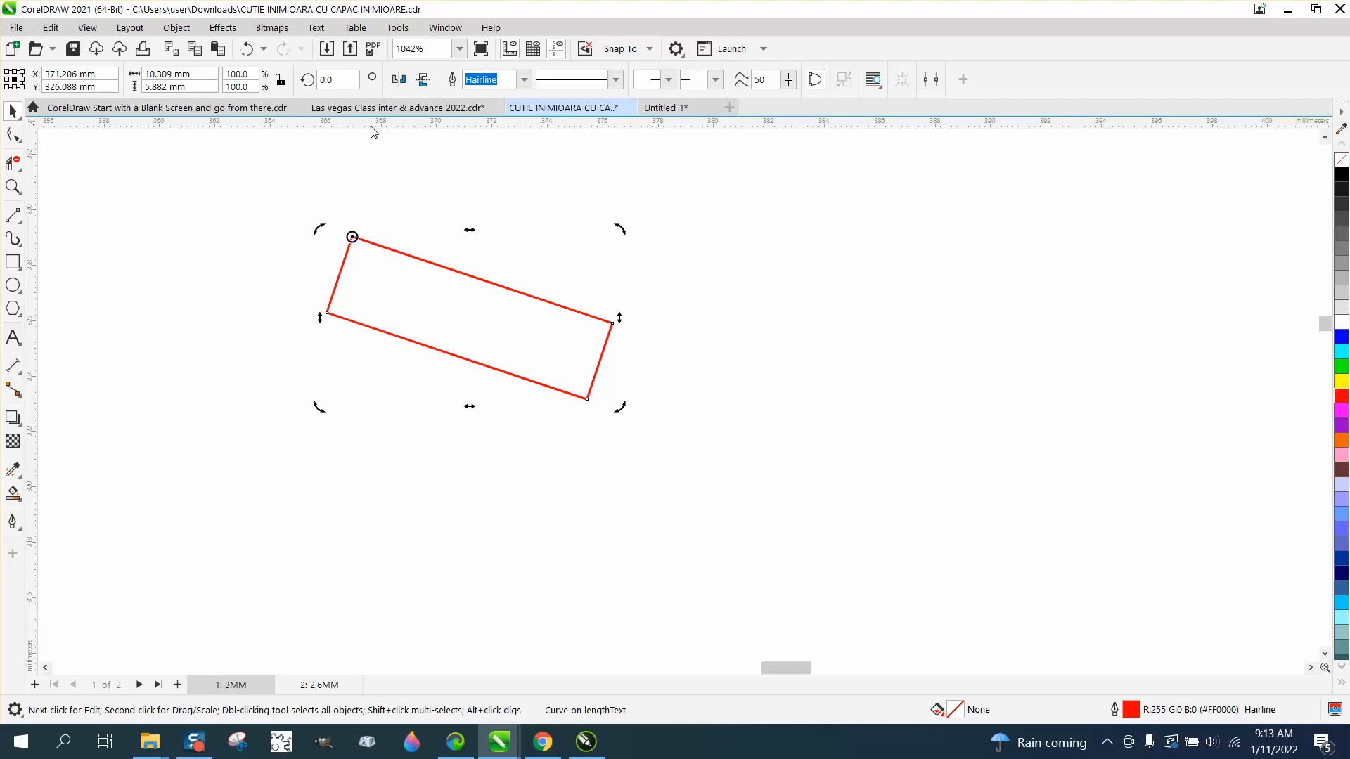
Place a horizontal guideline at the slot copy's upper-left corner and rotate the copy about that corner until its long upper edge follows the guideline.
drag(372, 127, 352, 237)
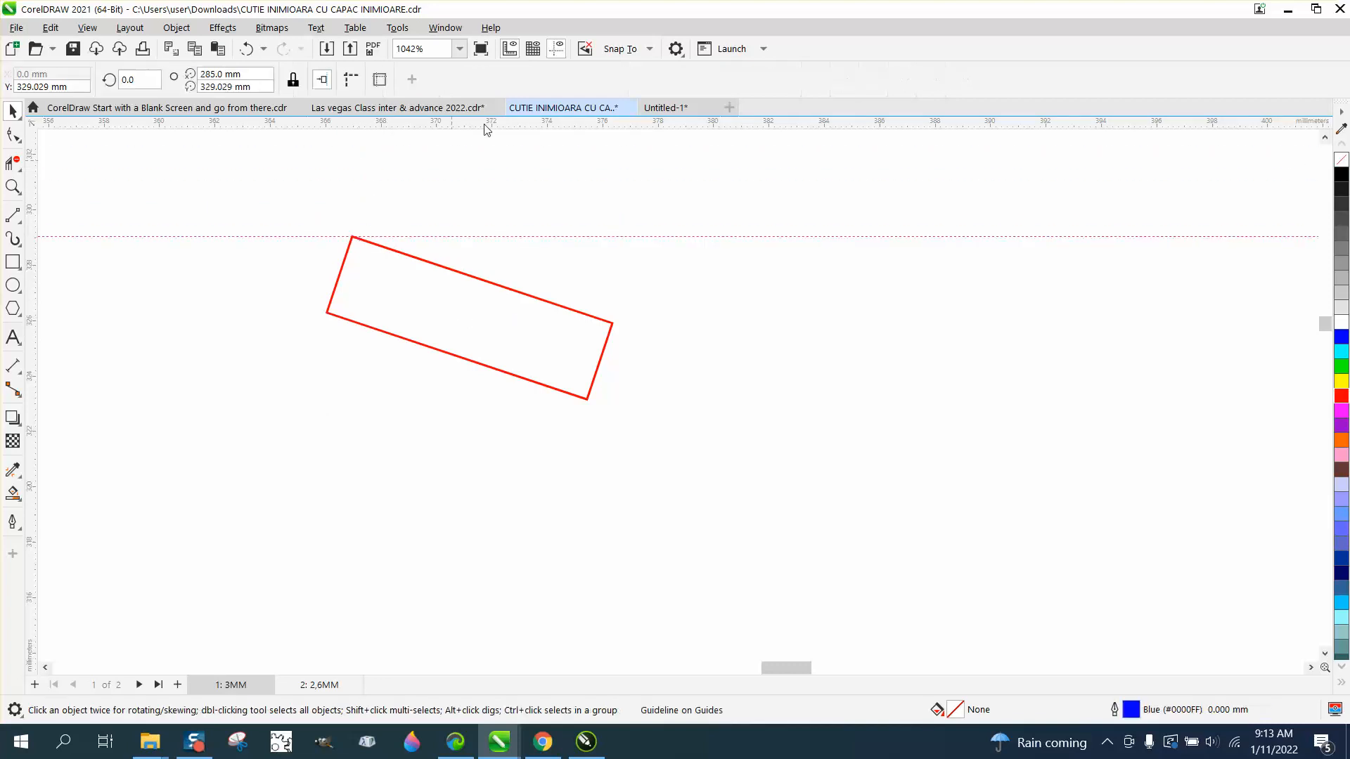
click(647, 49)
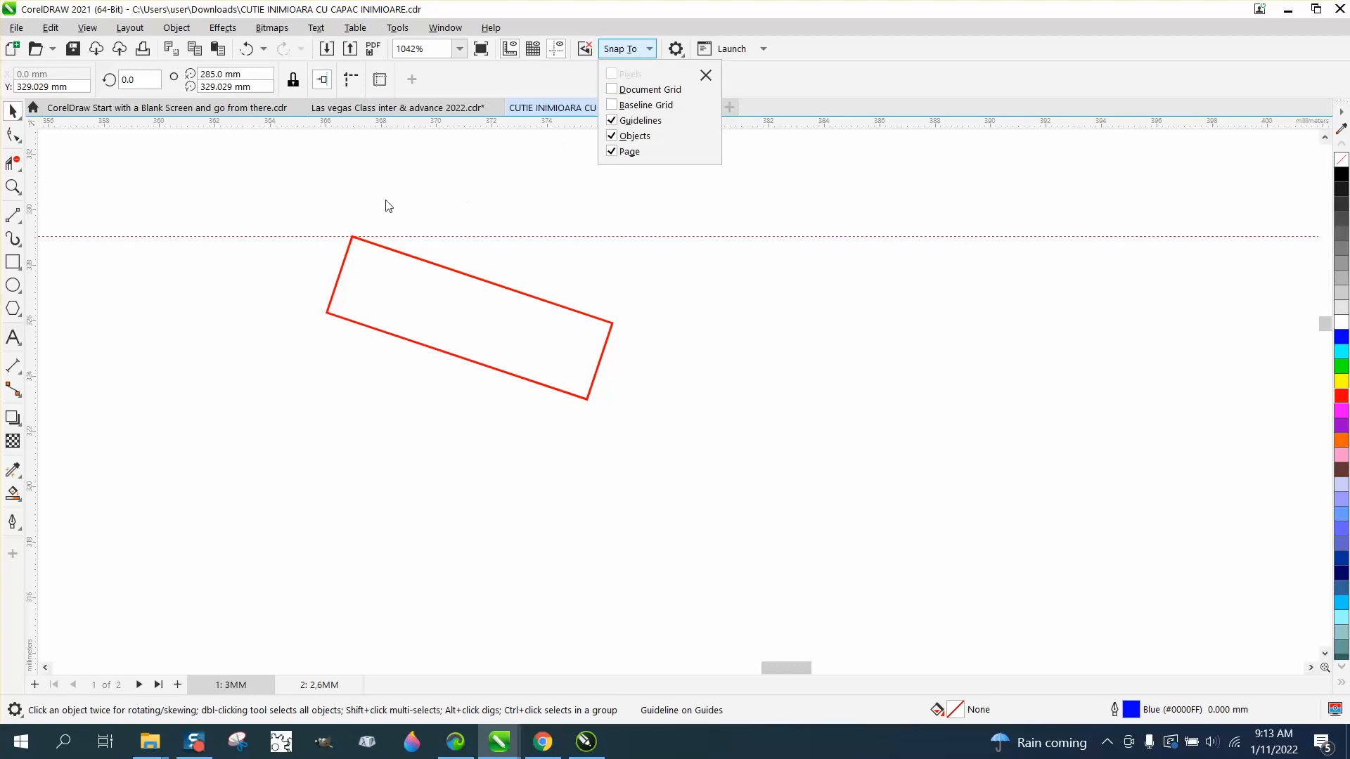
click(9, 188)
drag(276, 188, 400, 318)
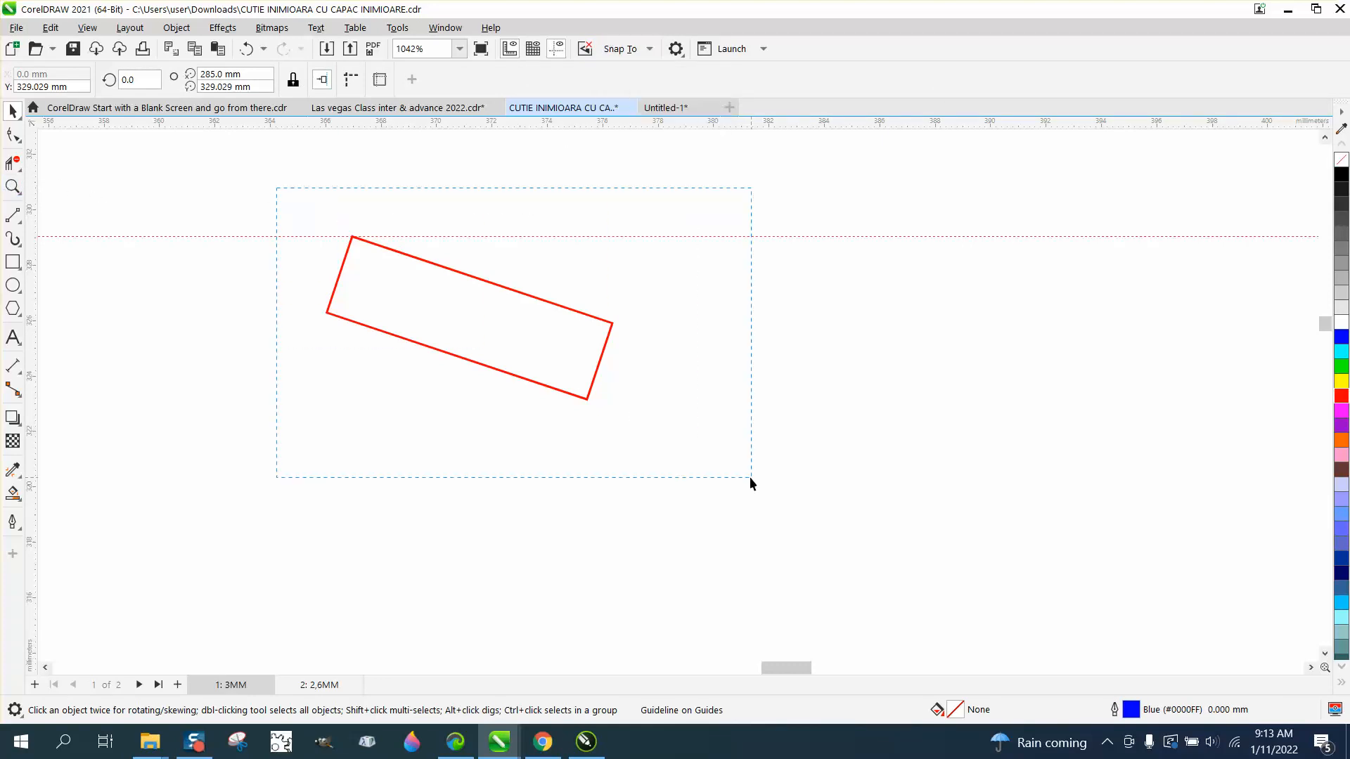
drag(749, 476, 749, 477)
click(12, 186)
drag(256, 192, 760, 462)
click(12, 110)
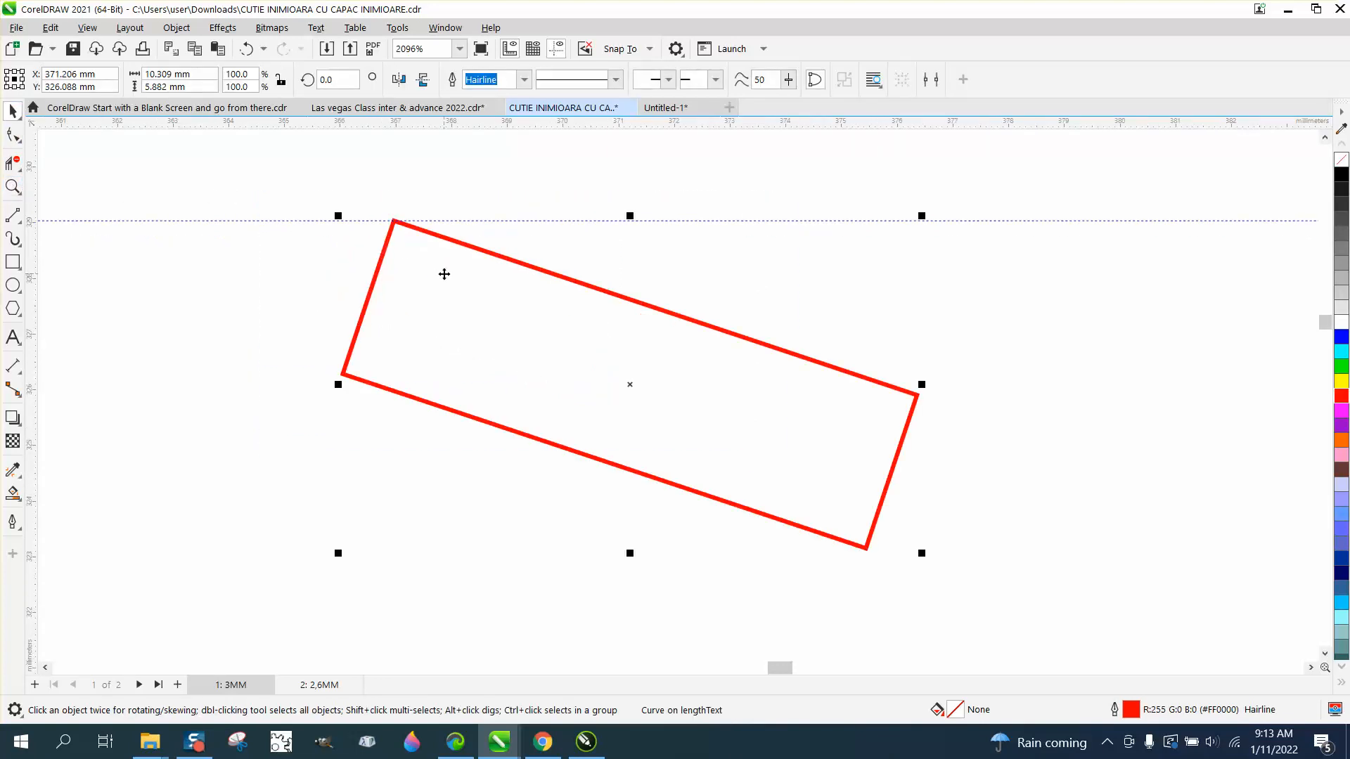
click(630, 383)
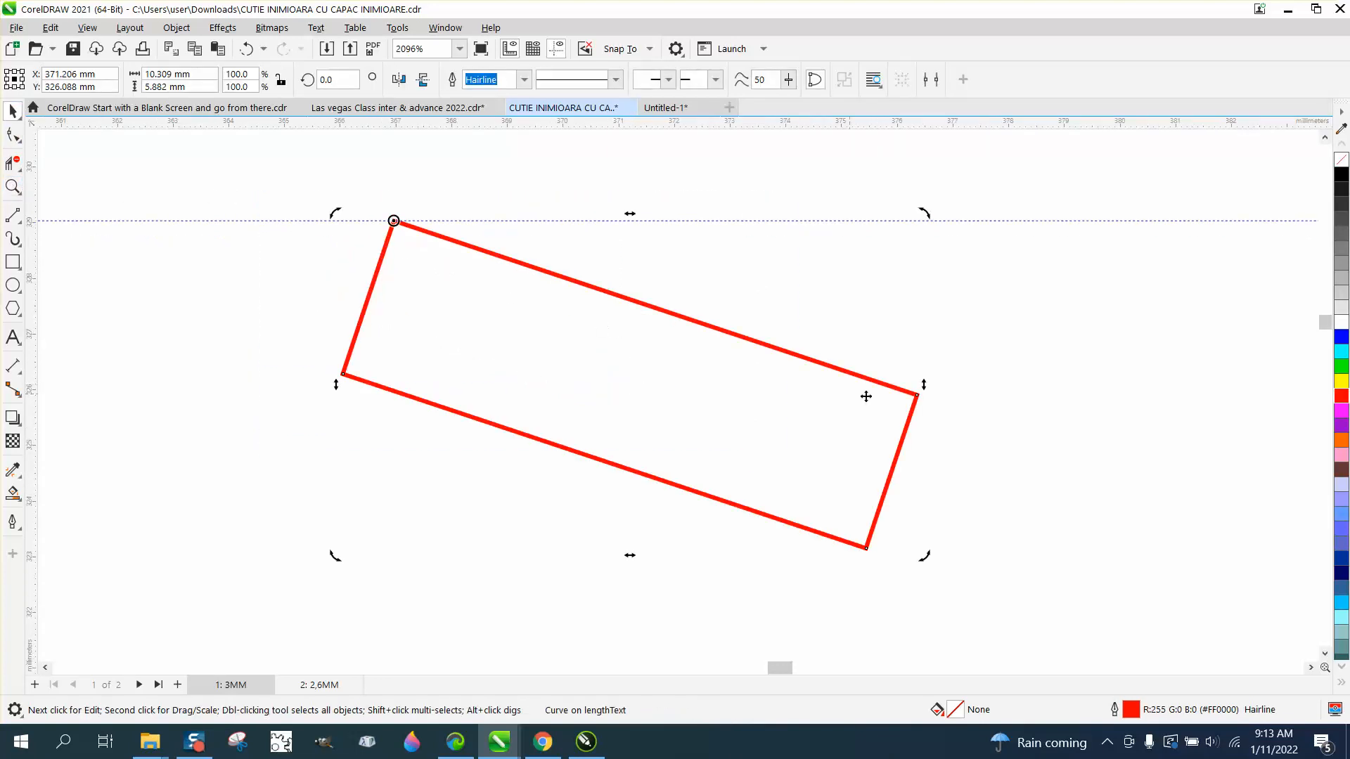
drag(916, 395, 971, 218)
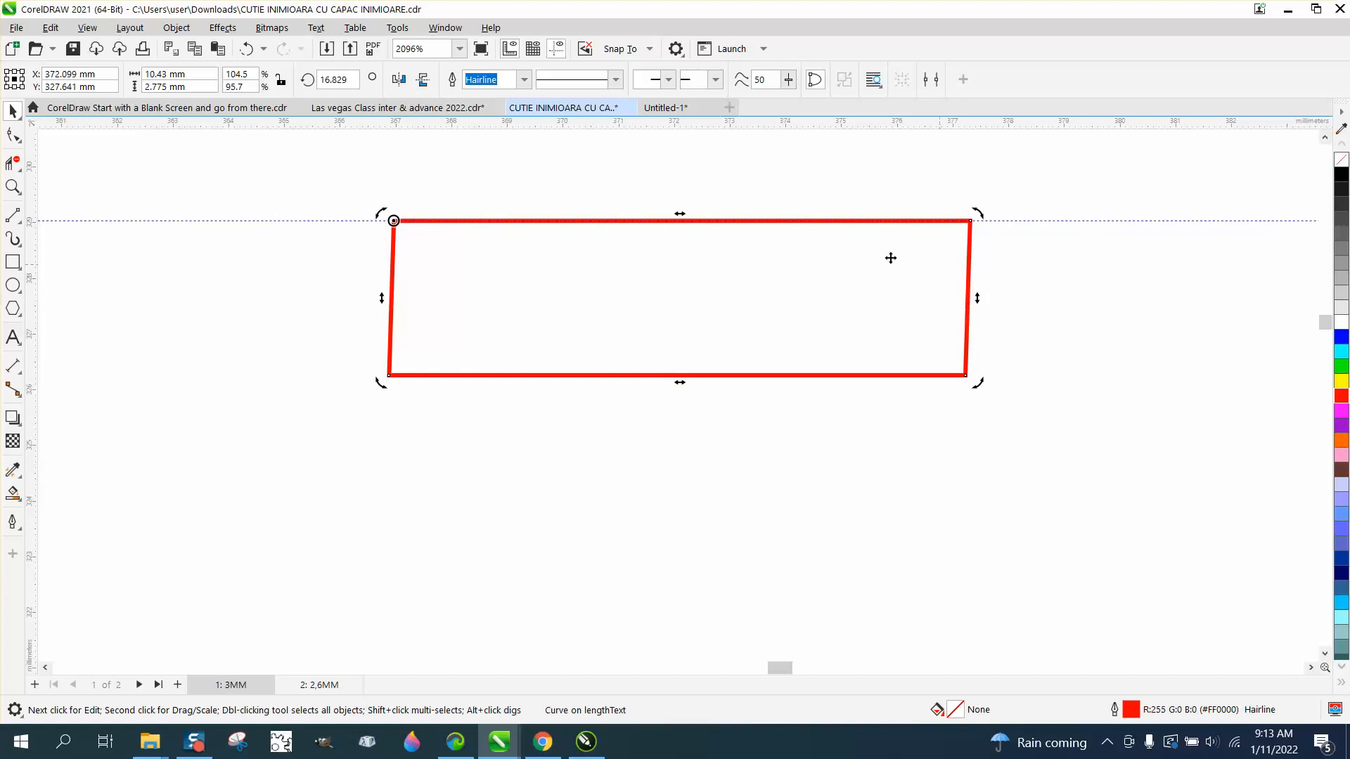
Examine closely how the rotated slot copy's upper-left corner and side edge align with the guideline.
click(13, 187)
drag(378, 209, 430, 240)
scroll(345, 235, down, 3)
scroll(1169, 253, down, 2)
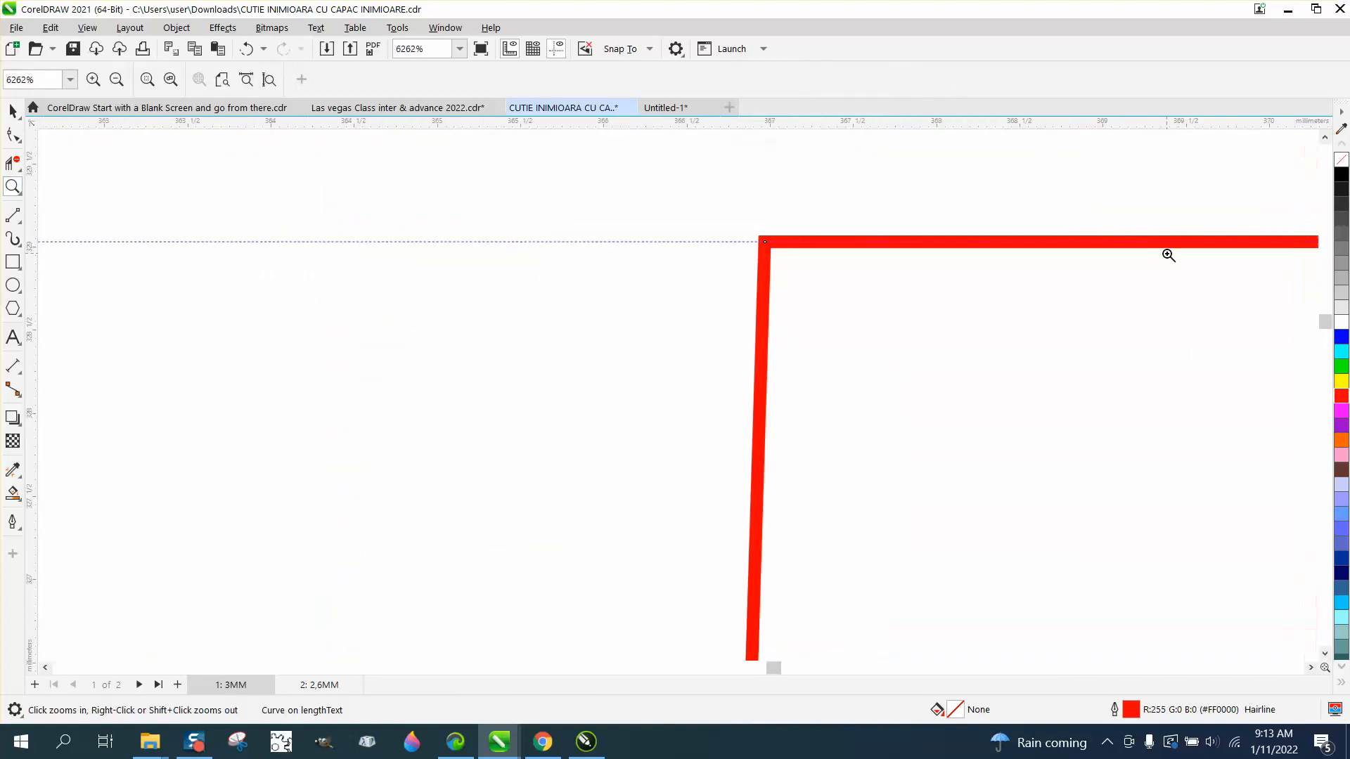
Undo the last rotation and skew changes so the slot copy is back at its original tilt on the guideline.
scroll(836, 256, down, 1)
scroll(492, 254, down, 2)
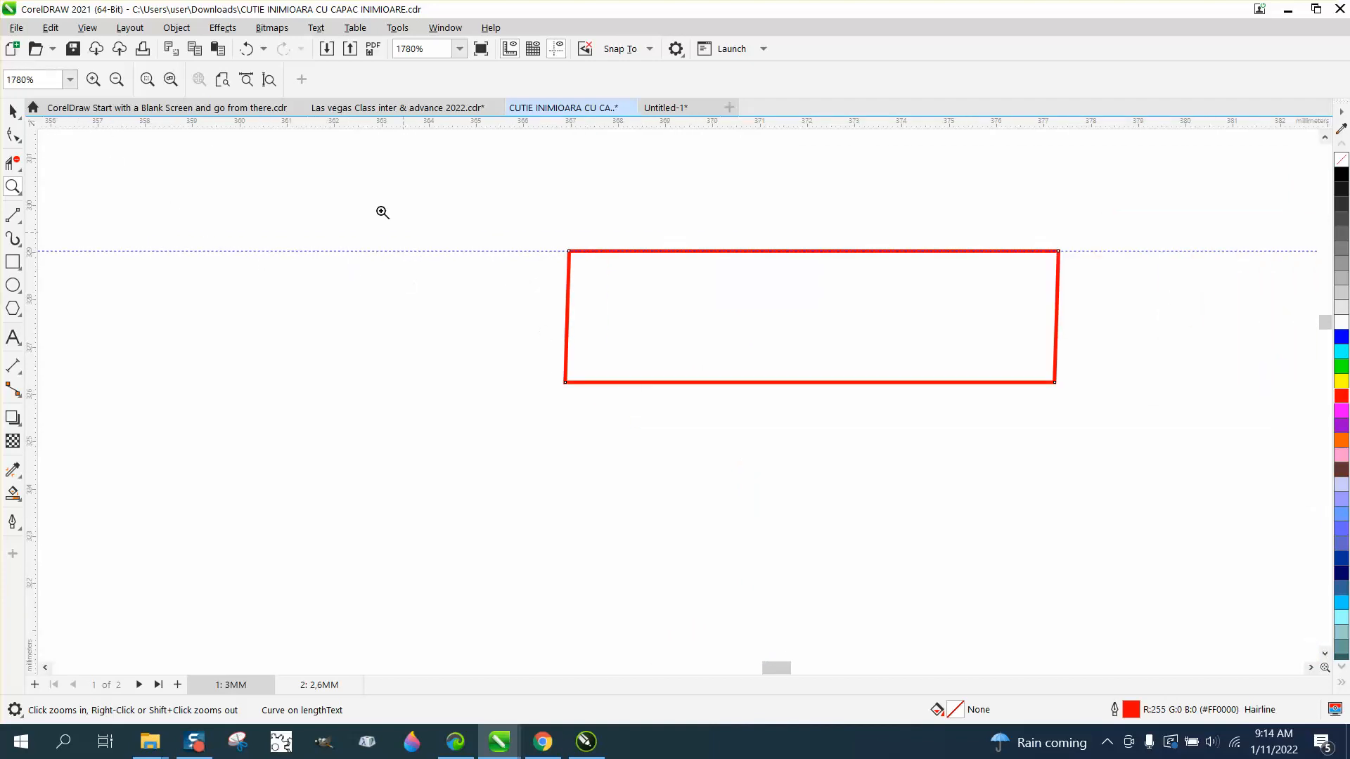
click(246, 50)
click(246, 50)
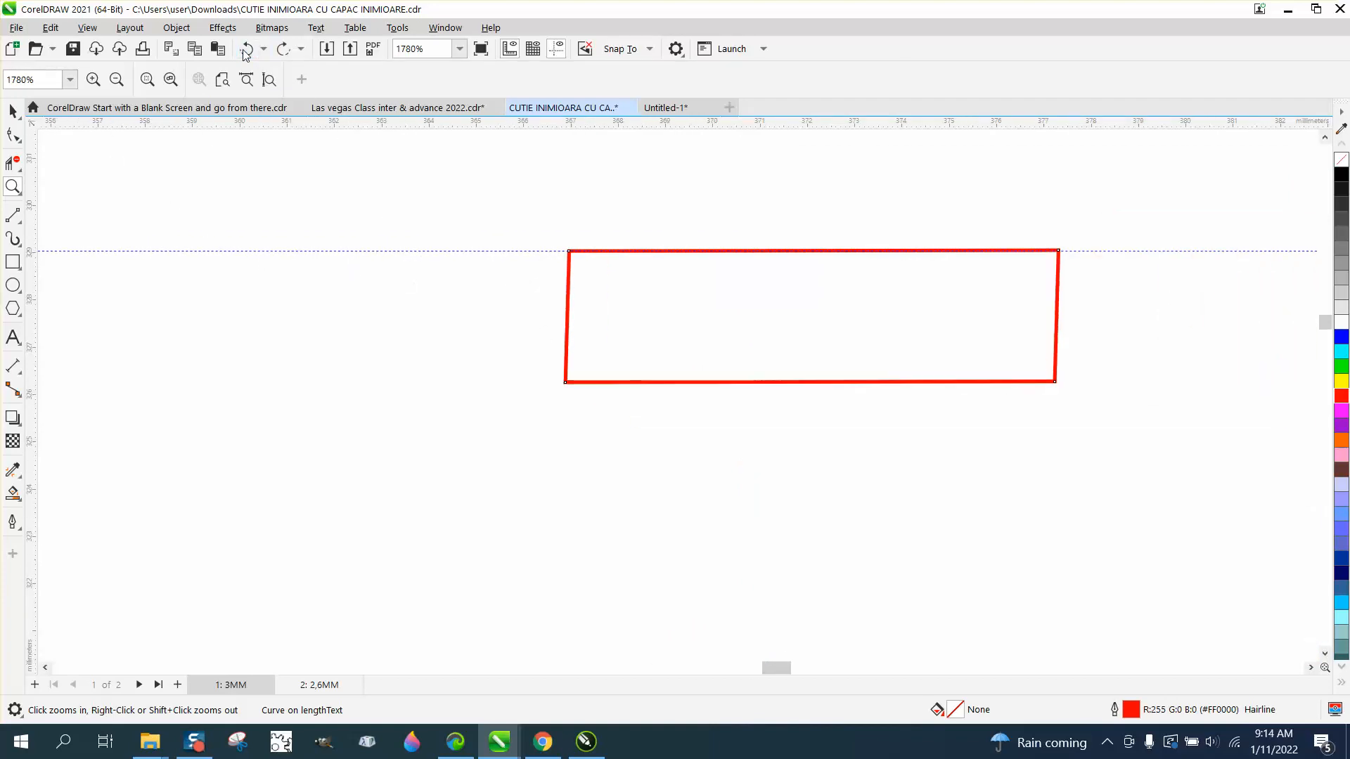
click(246, 50)
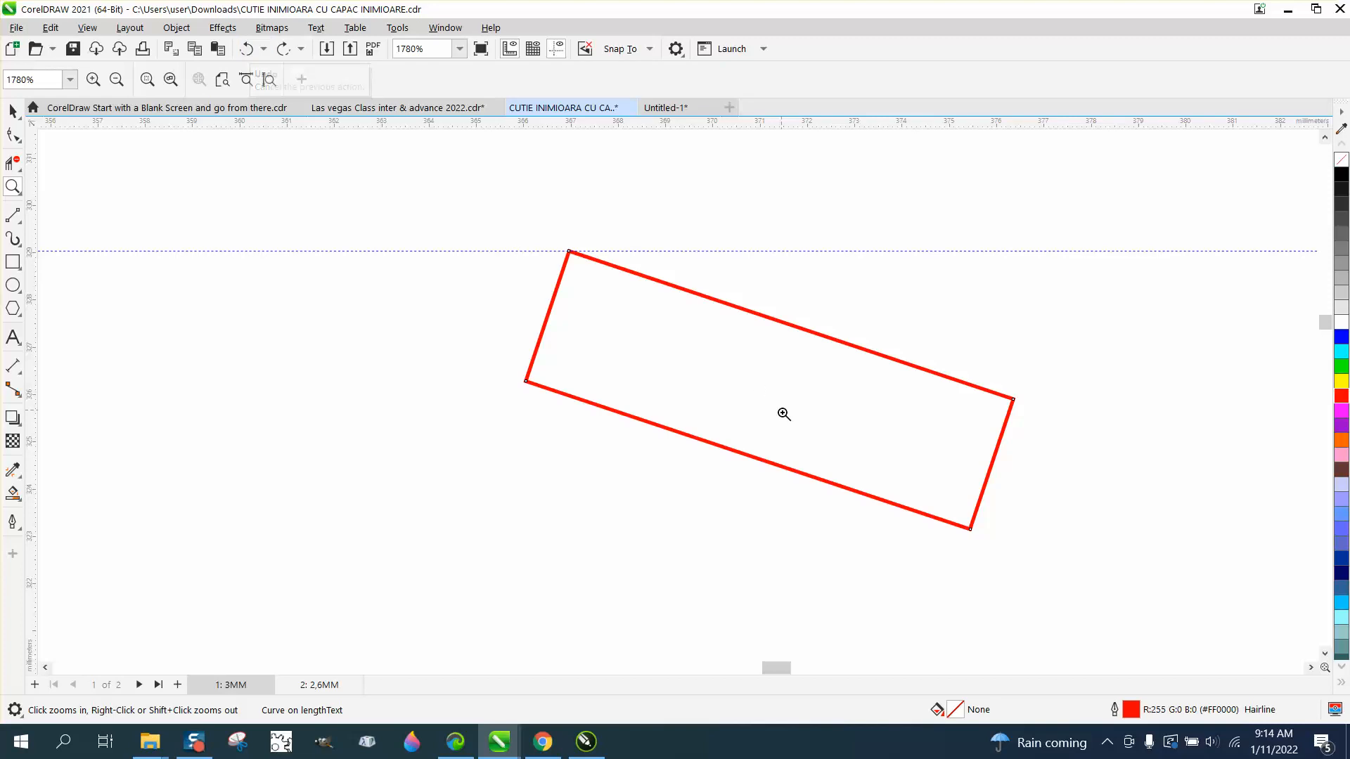
Rotate the slot copy about 18.4° around its upper-left corner so its long upper edge lies on the guideline.
double_click(13, 111)
drag(765, 397, 769, 387)
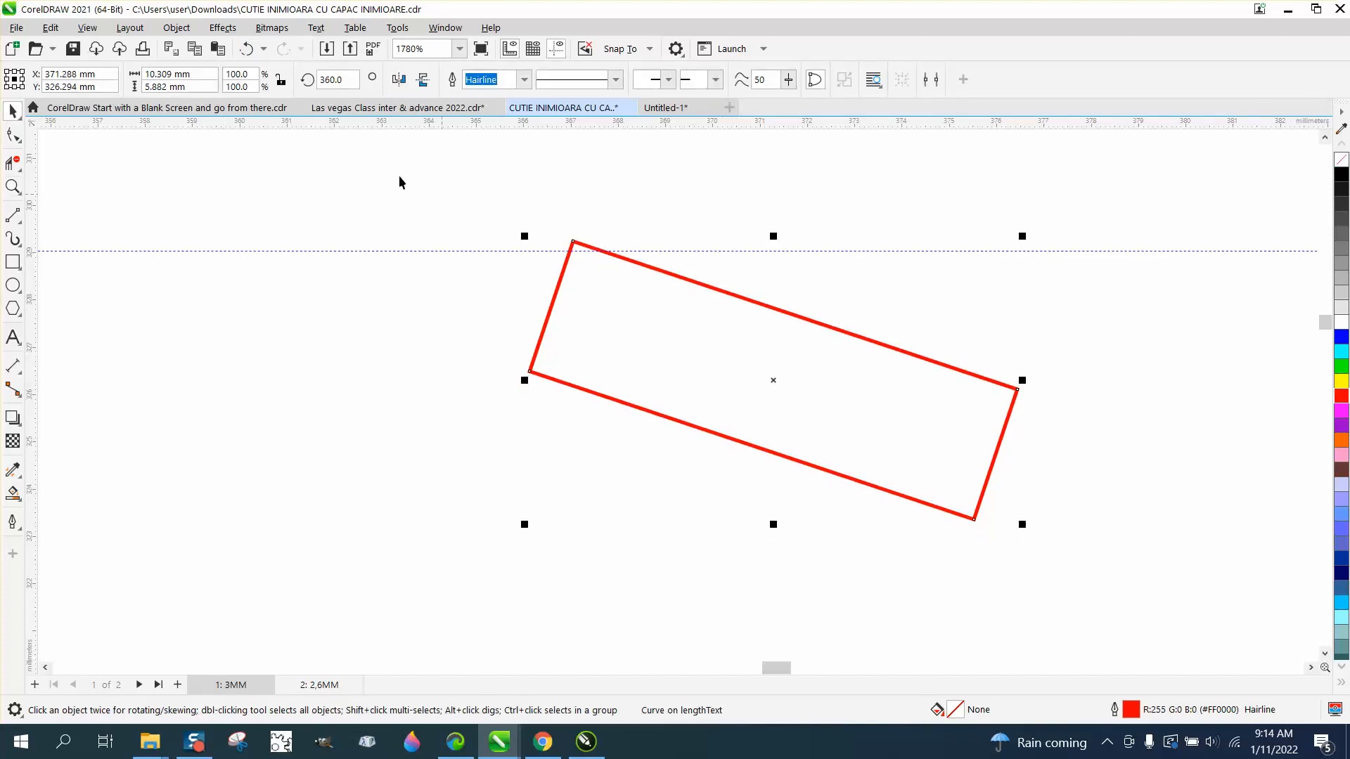
click(246, 49)
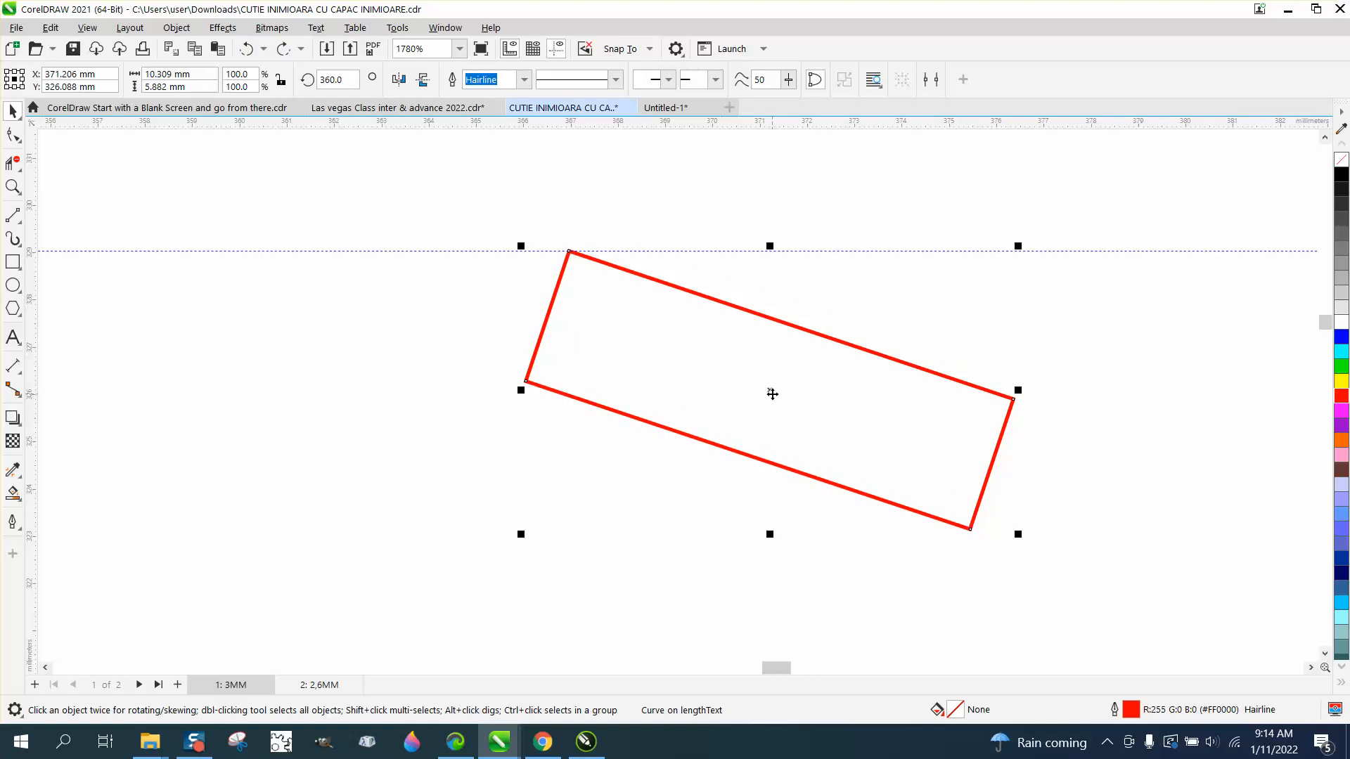
click(766, 396)
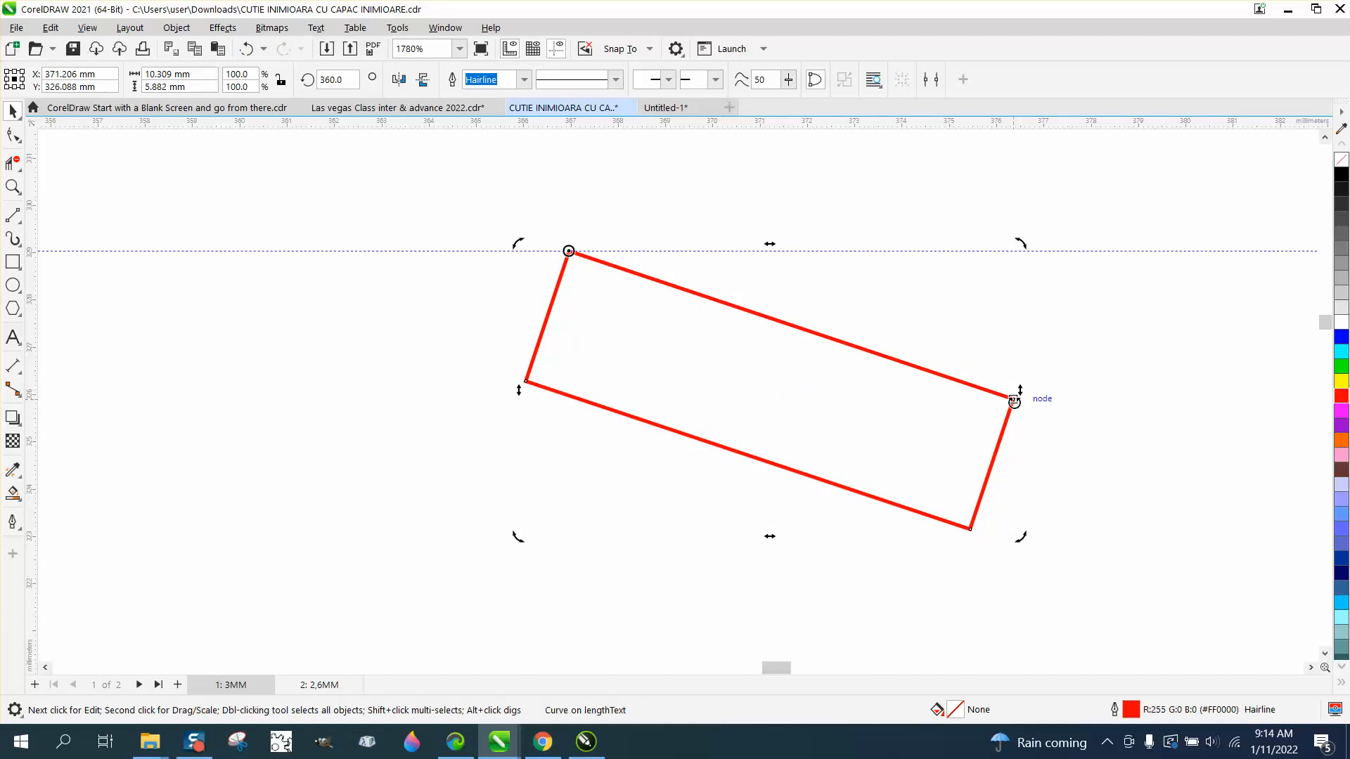
drag(1012, 401, 1024, 253)
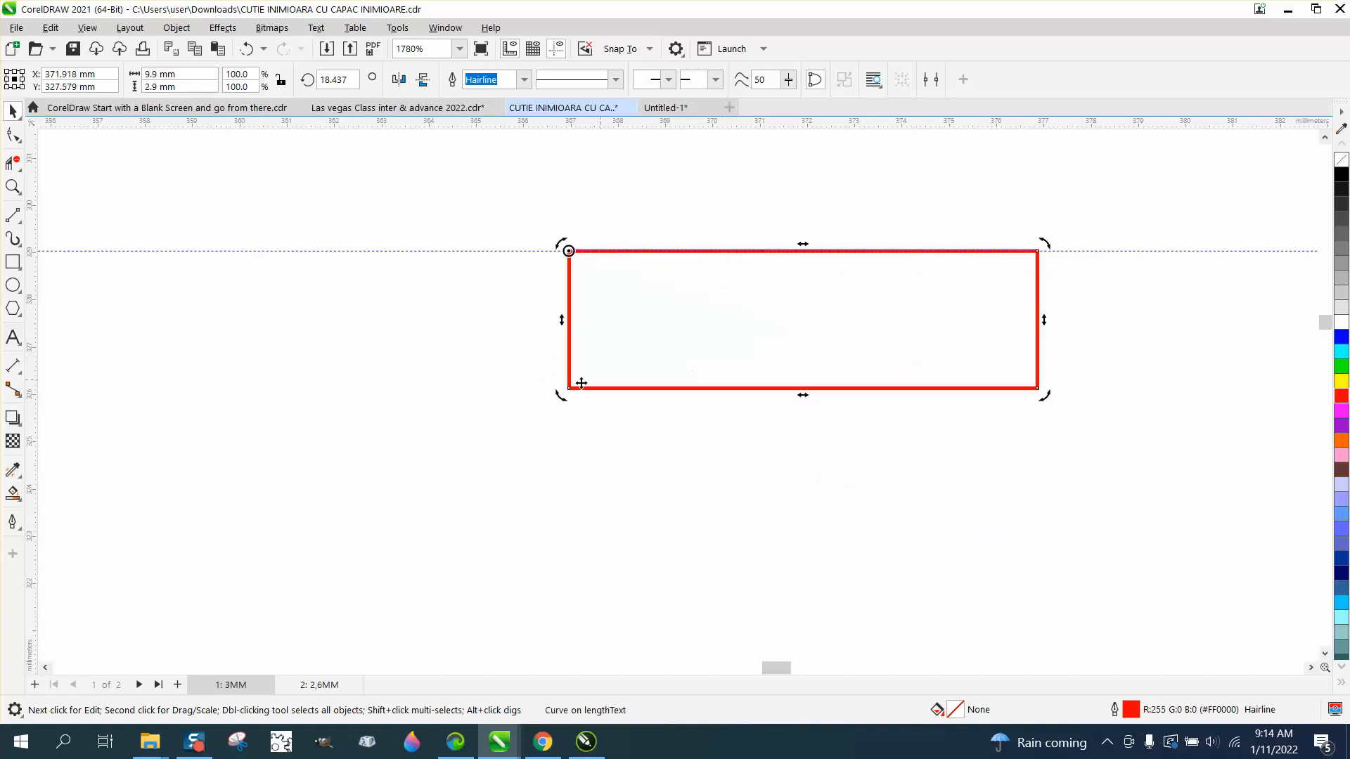
Try to duplicate the straightened slot copy in place.
click(466, 370)
scroll(420, 361, down, 2)
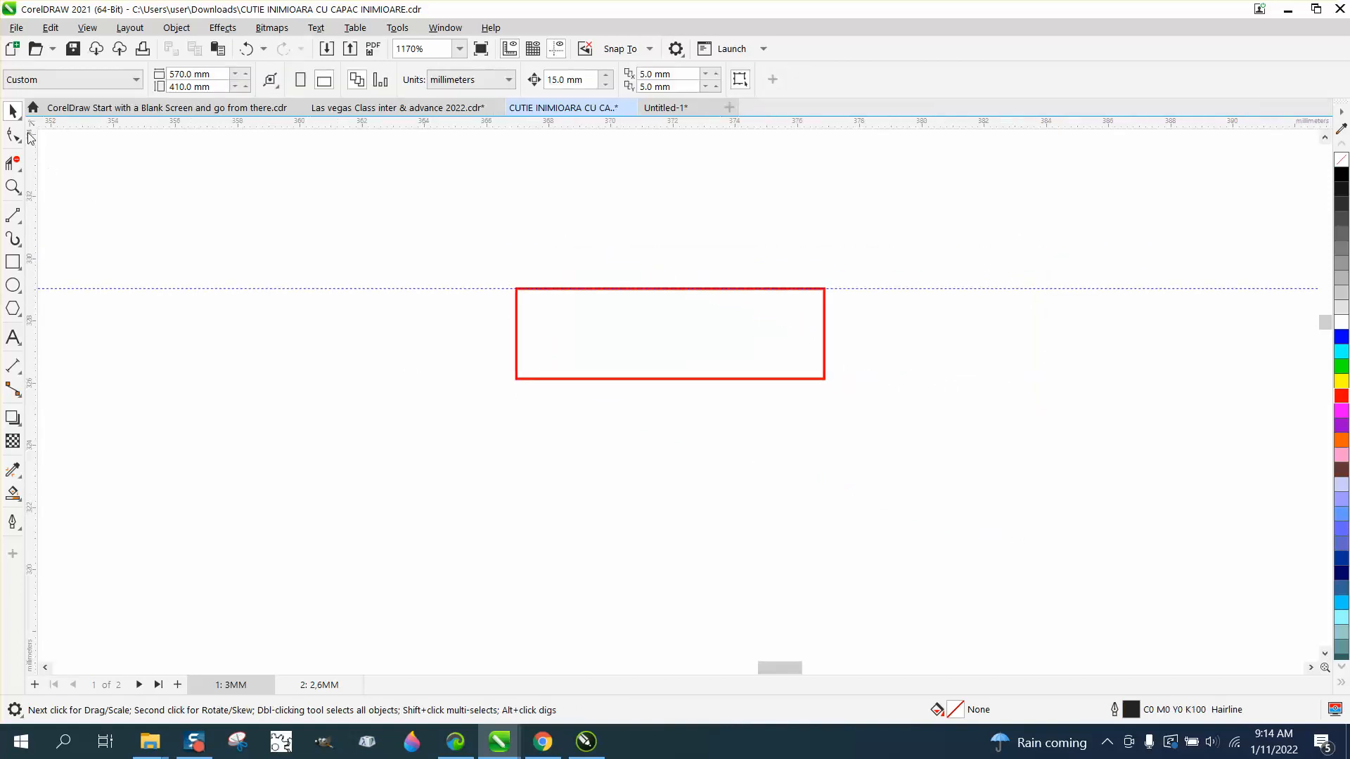
click(546, 325)
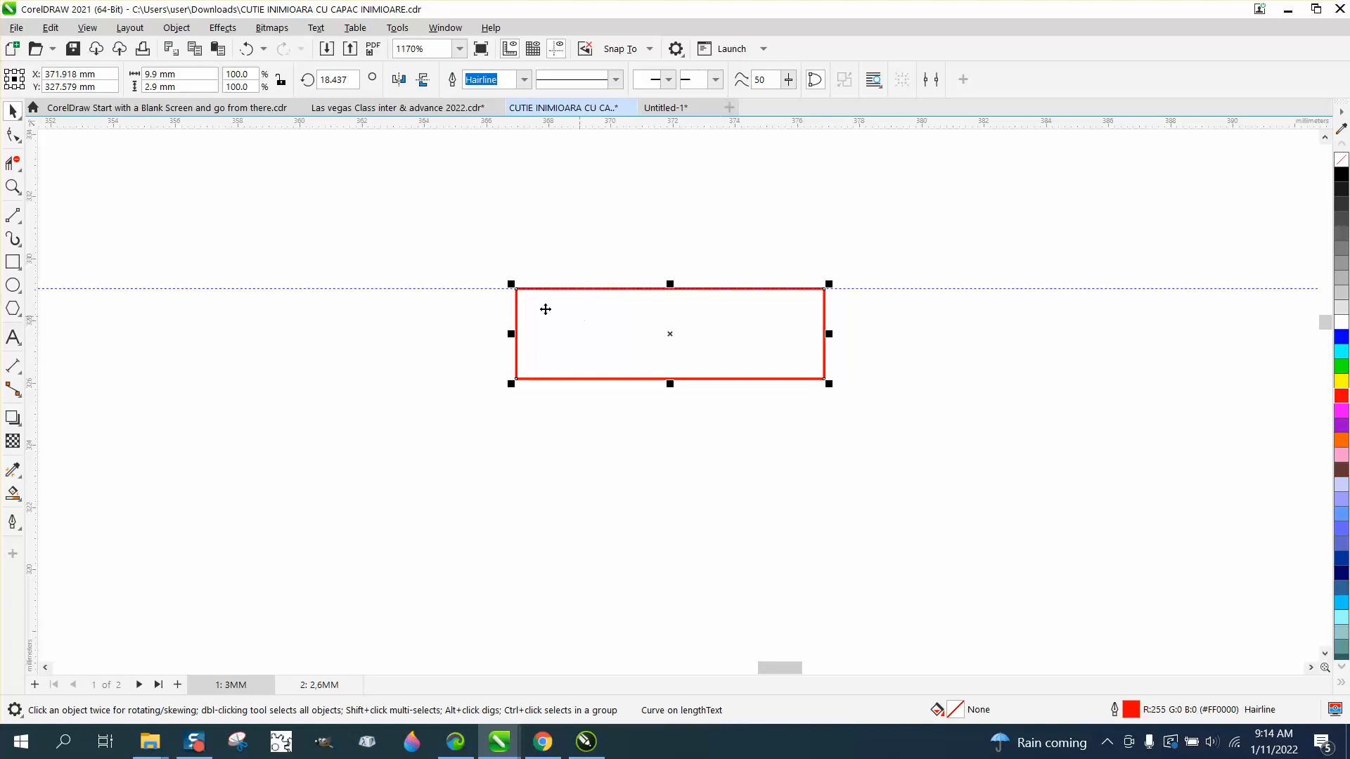
key(ctrl+d)
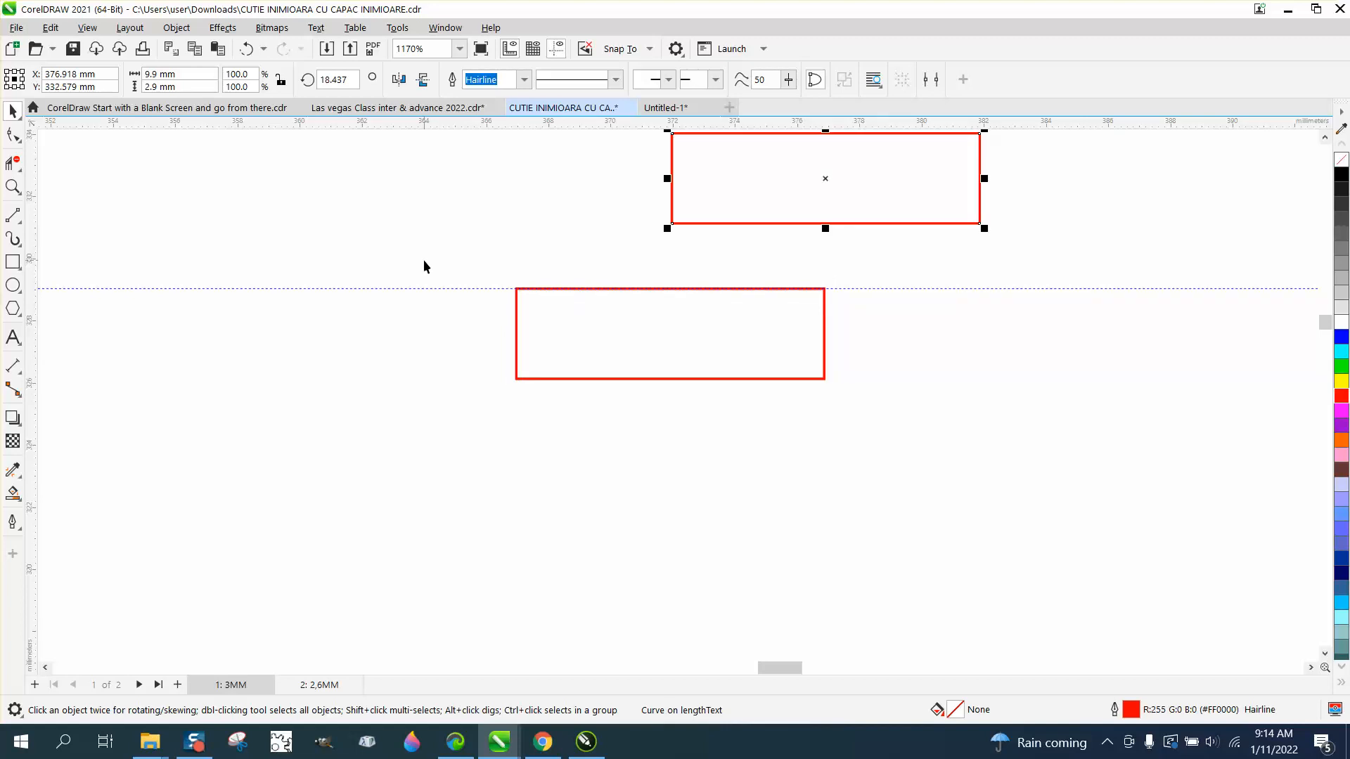
key(Delete)
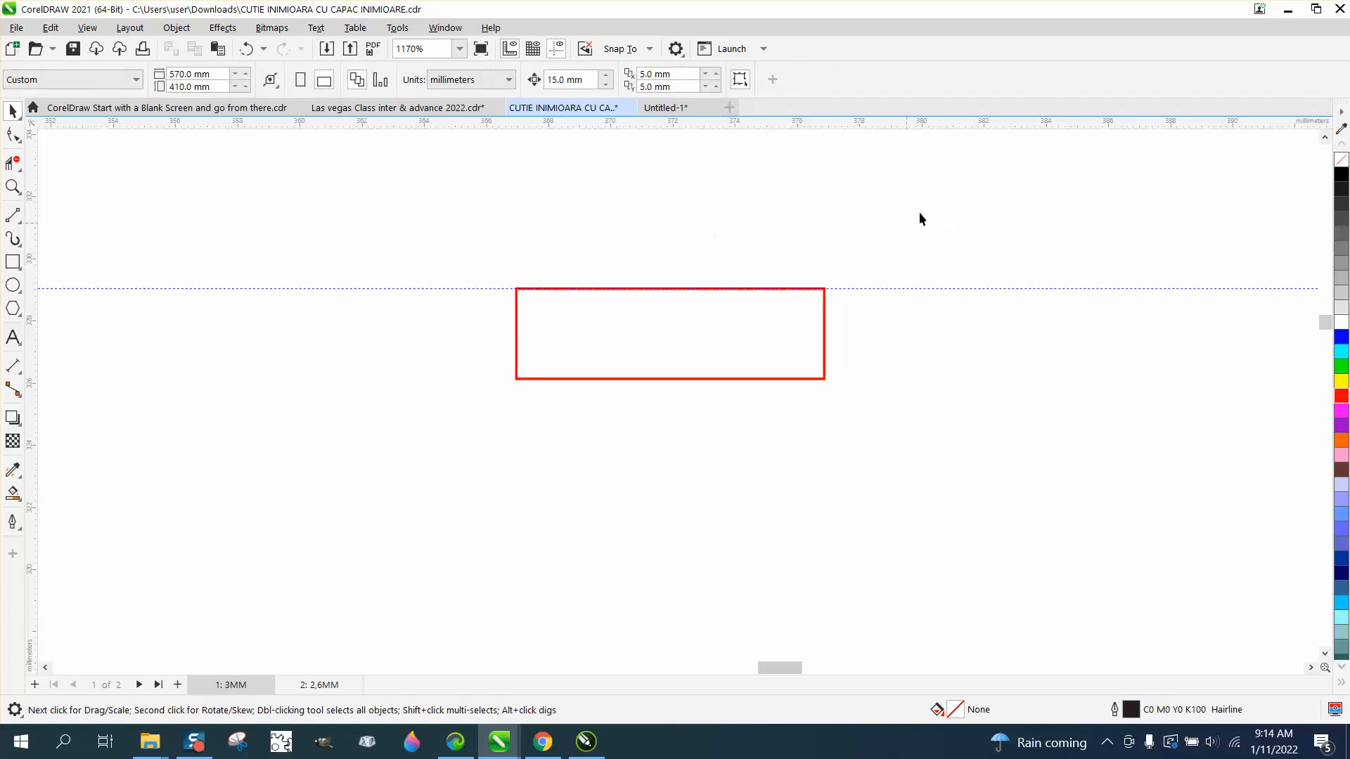
With nothing selected, set both the horizontal and vertical duplicate distances to 0 mm.
click(653, 74)
text(0)
drag(672, 85, 645, 86)
text(0)
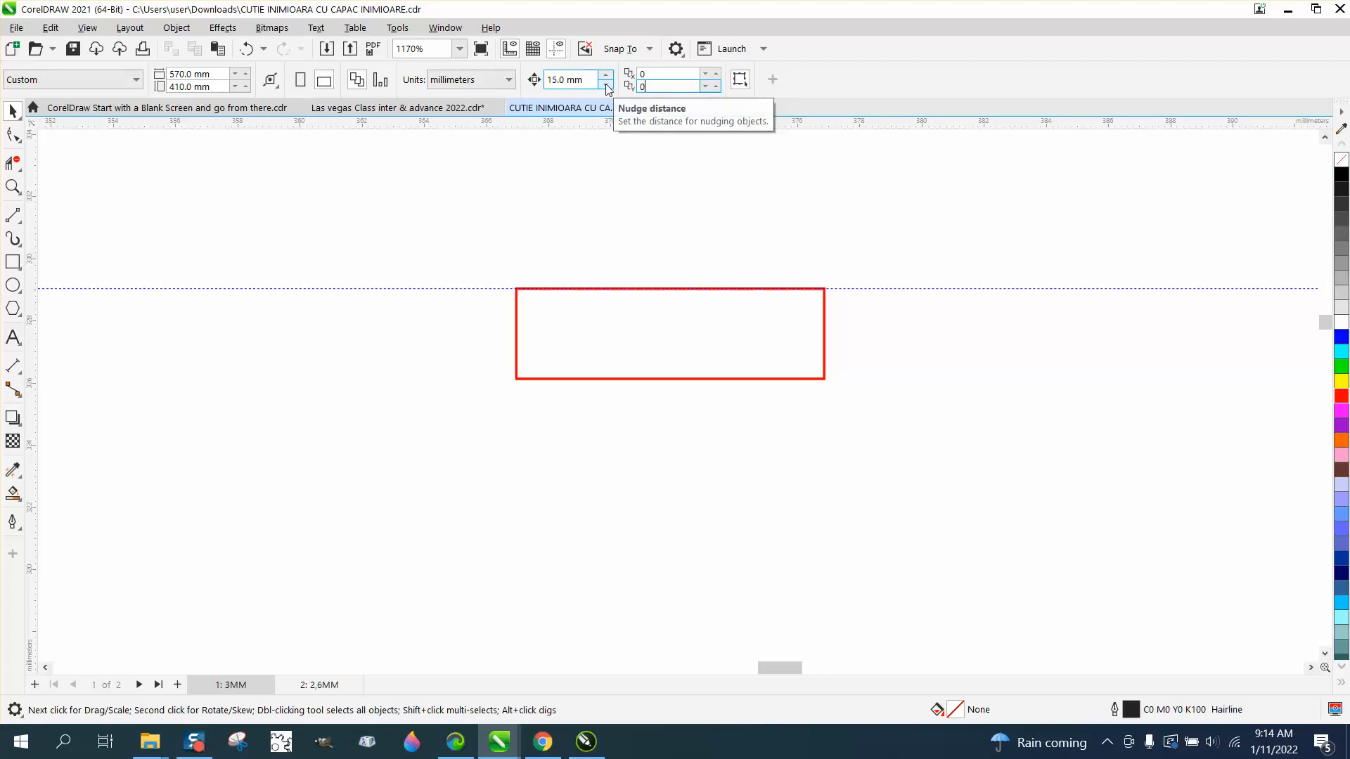
key(Return)
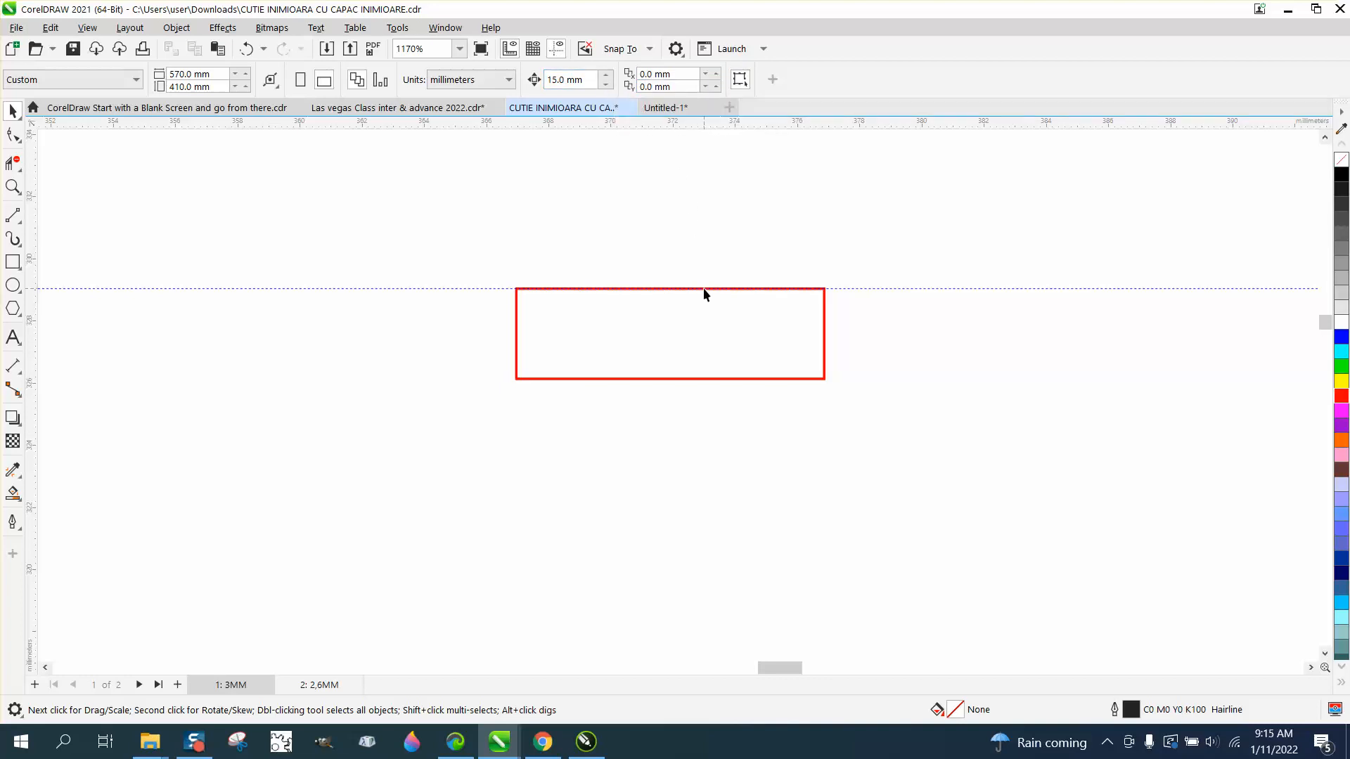
Duplicate the straightened slot copy in place and colour the duplicate's outline black.
click(704, 290)
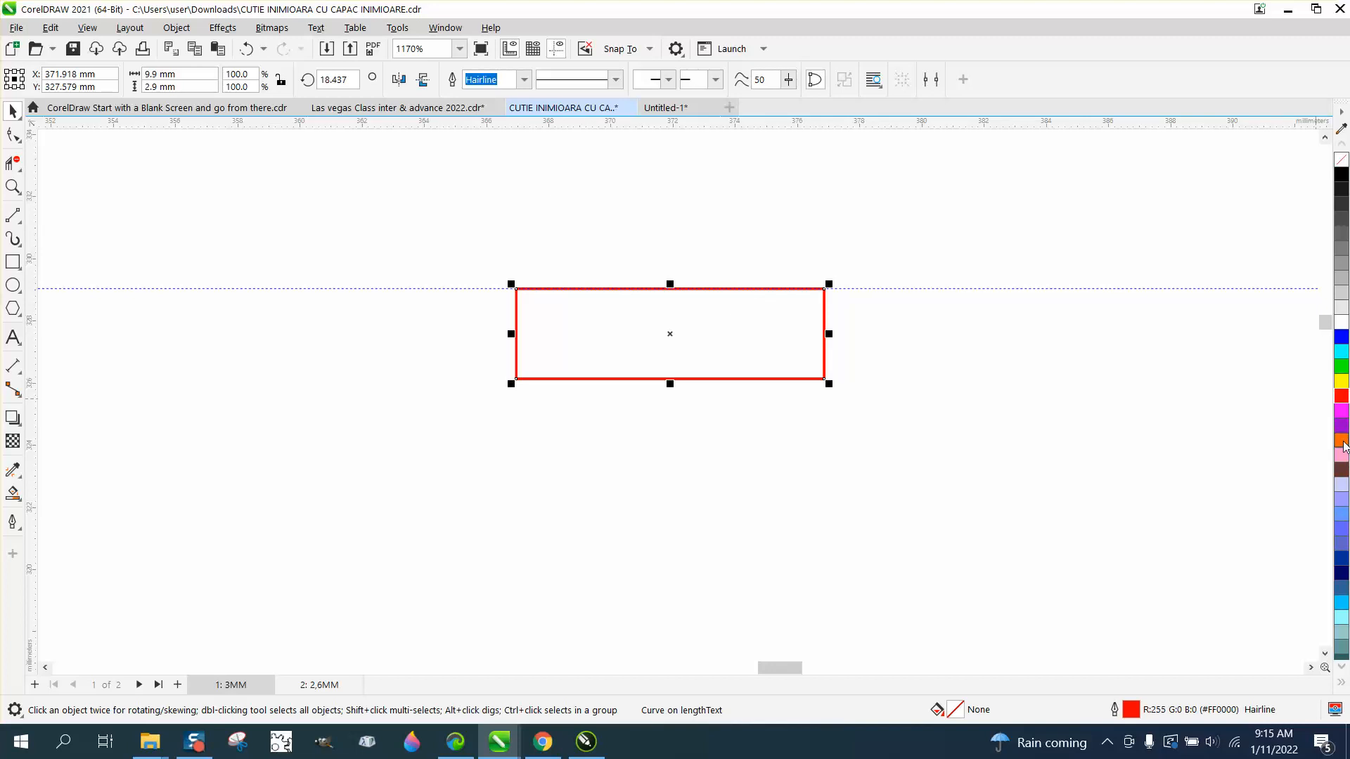
right_click(1341, 174)
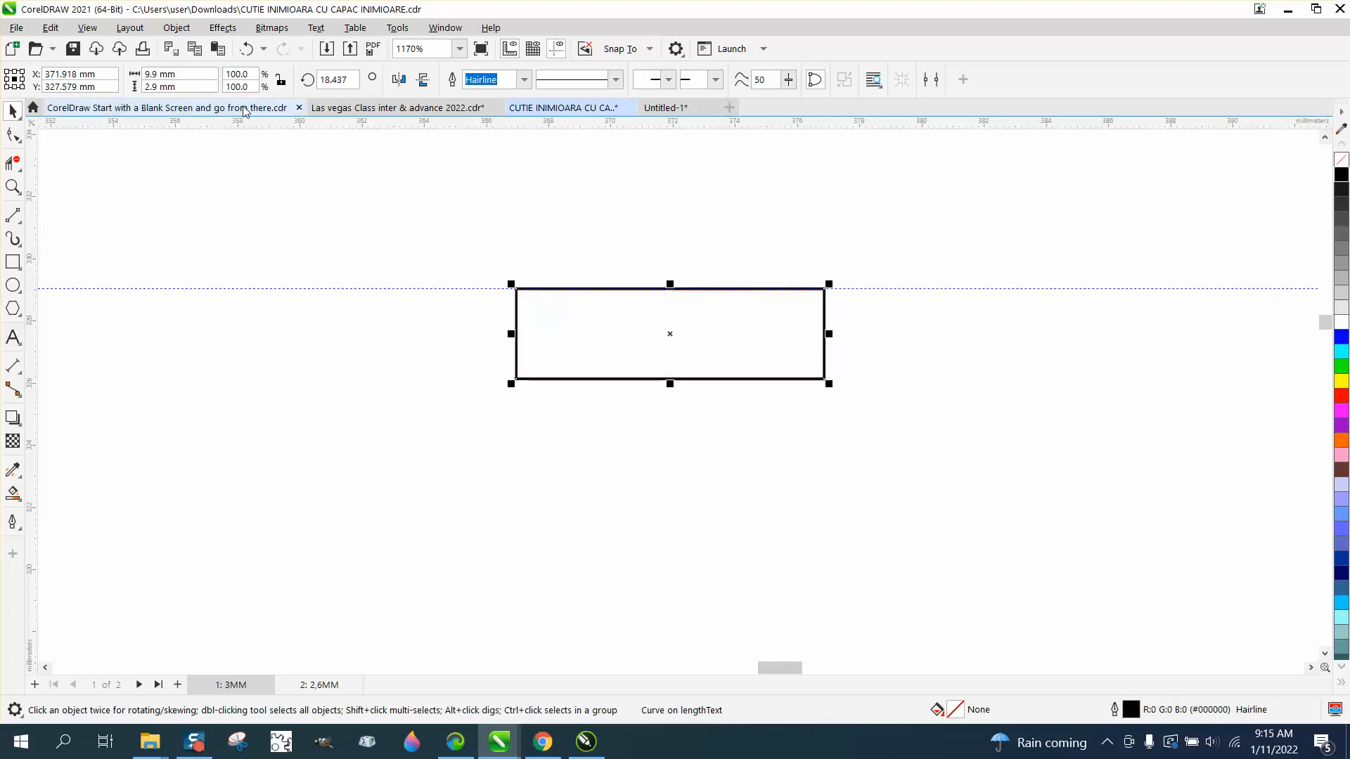
Set the black duplicate's height to 4 mm and move it about 7.6 mm down, clear of the red slot copy.
click(197, 86)
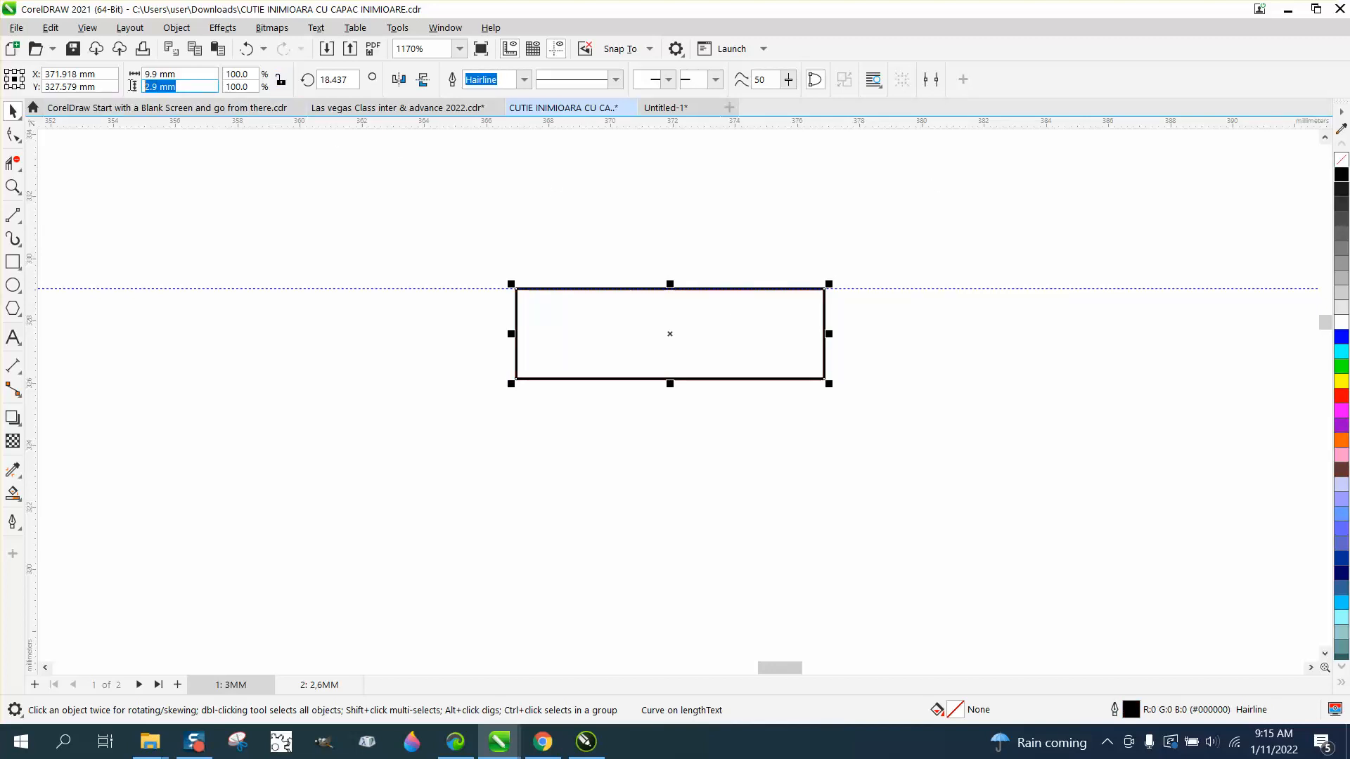
text(4)
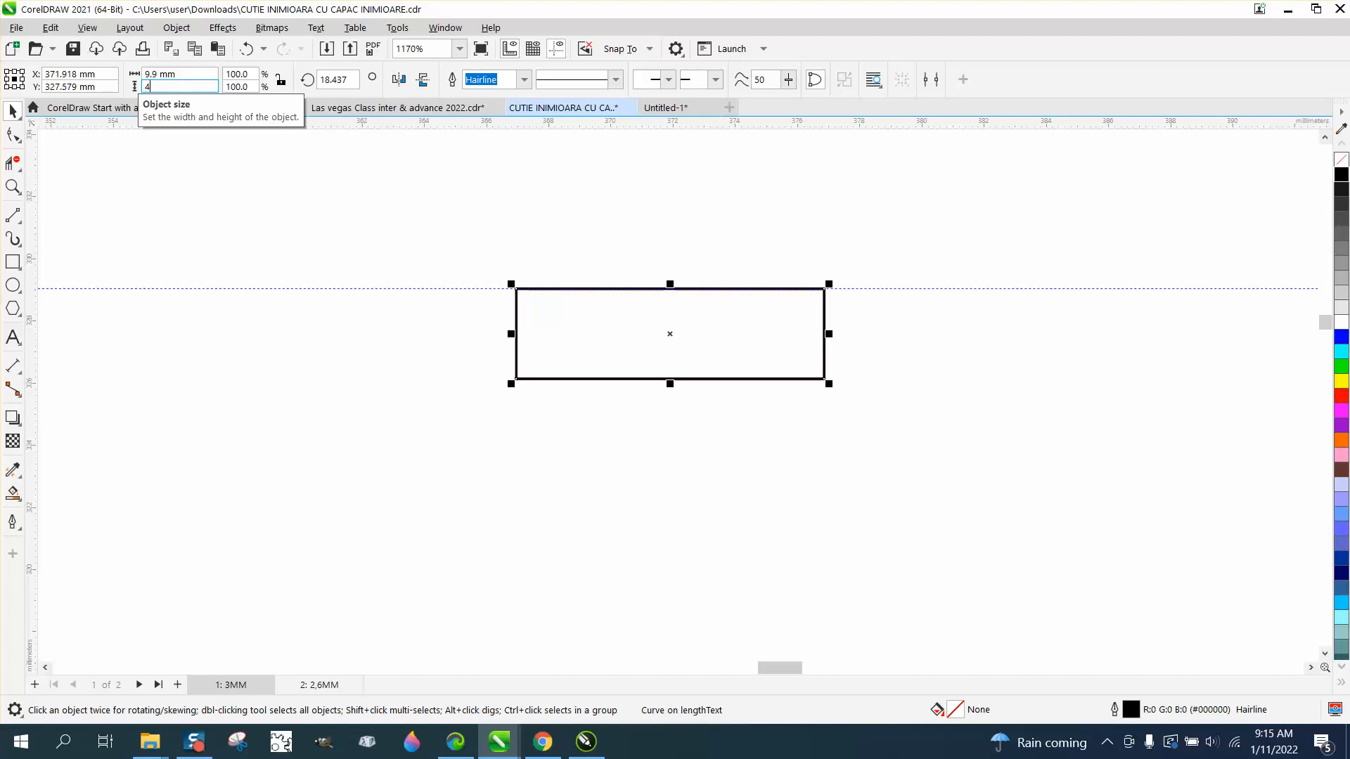
key(Return)
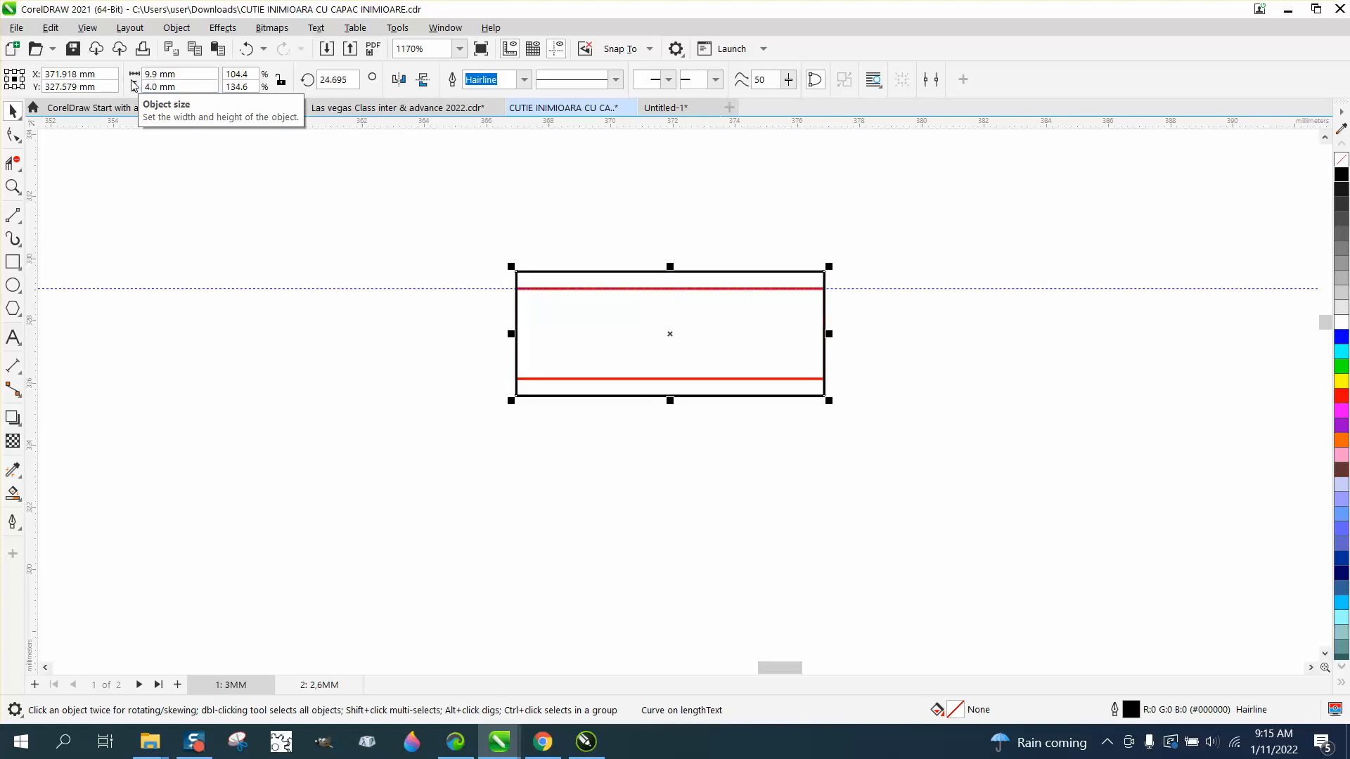
scroll(515, 215, down, 4)
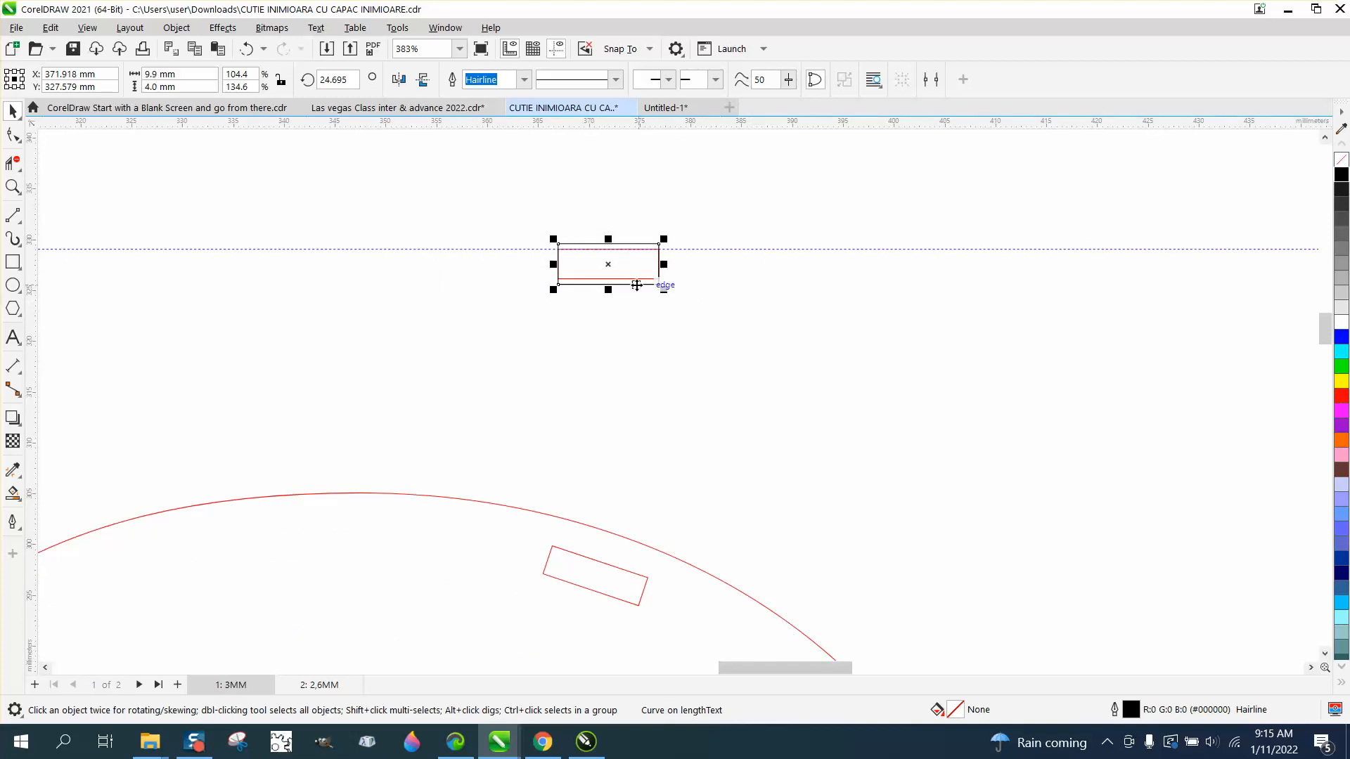
drag(608, 265, 609, 378)
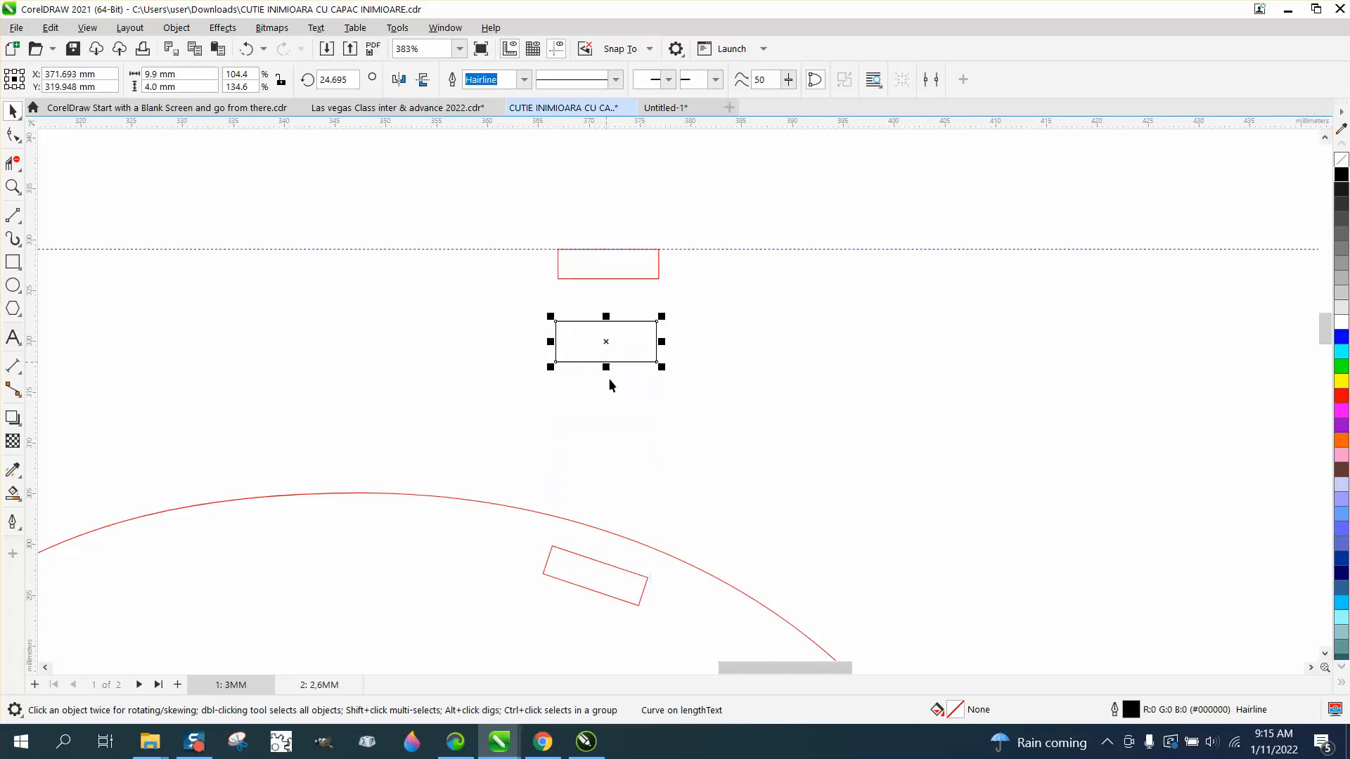
Break apart the red heart base so that its outline and slots become separate objects, and deselect them.
click(595, 564)
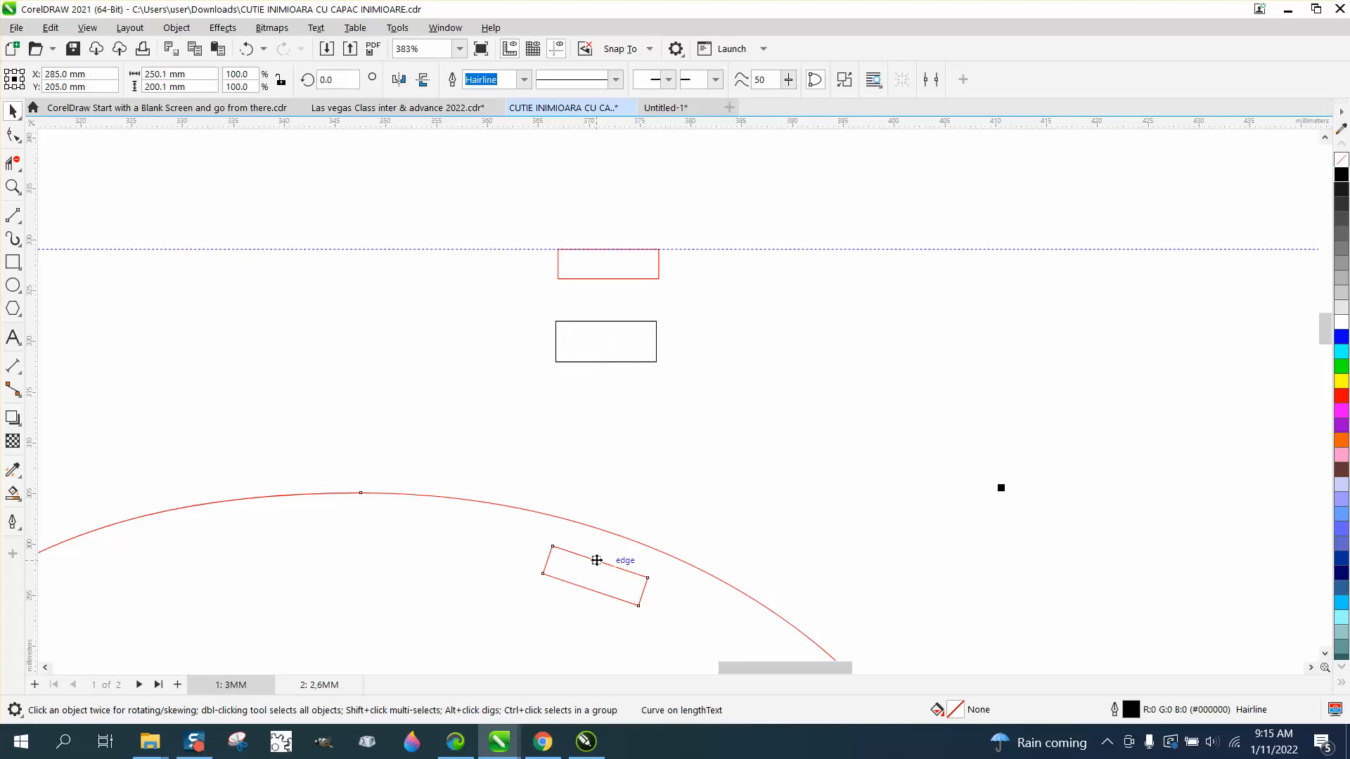
scroll(563, 457, down, 4)
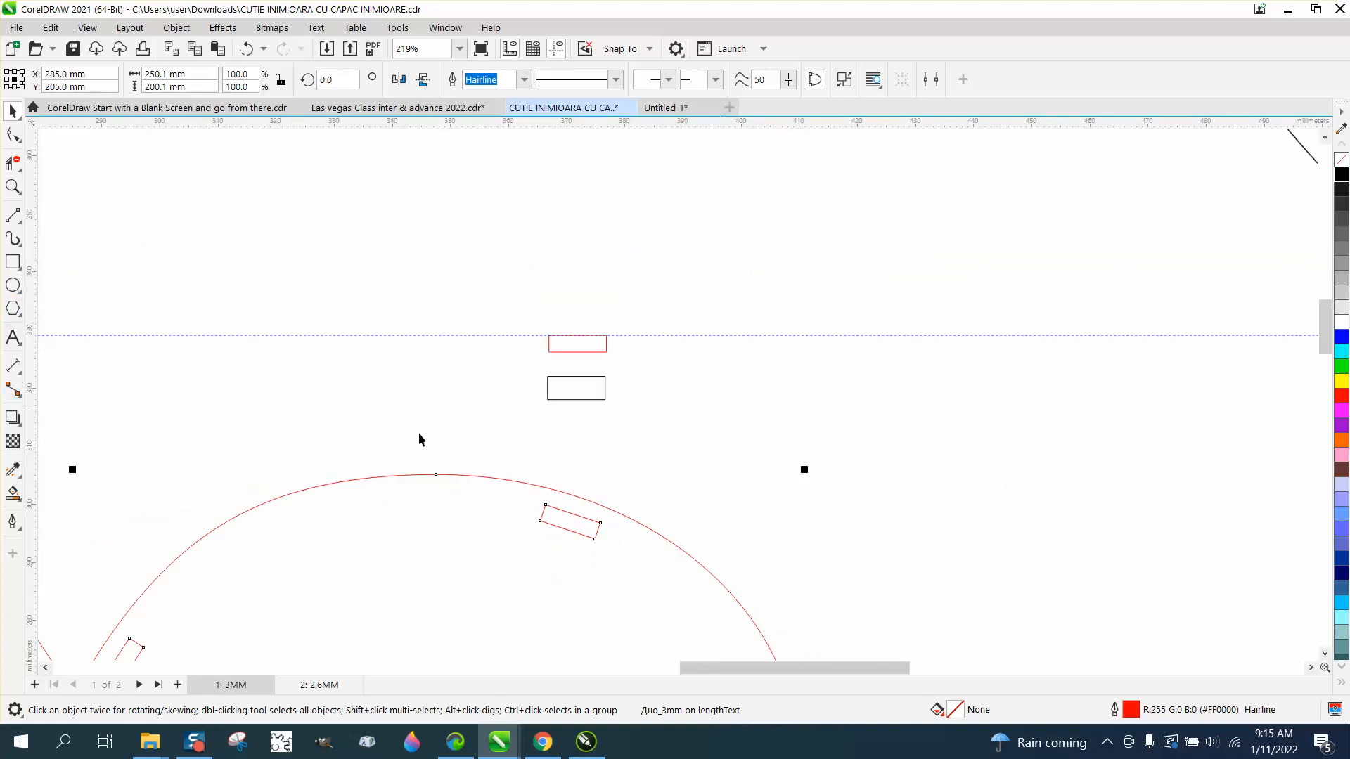
scroll(567, 474, down, 5)
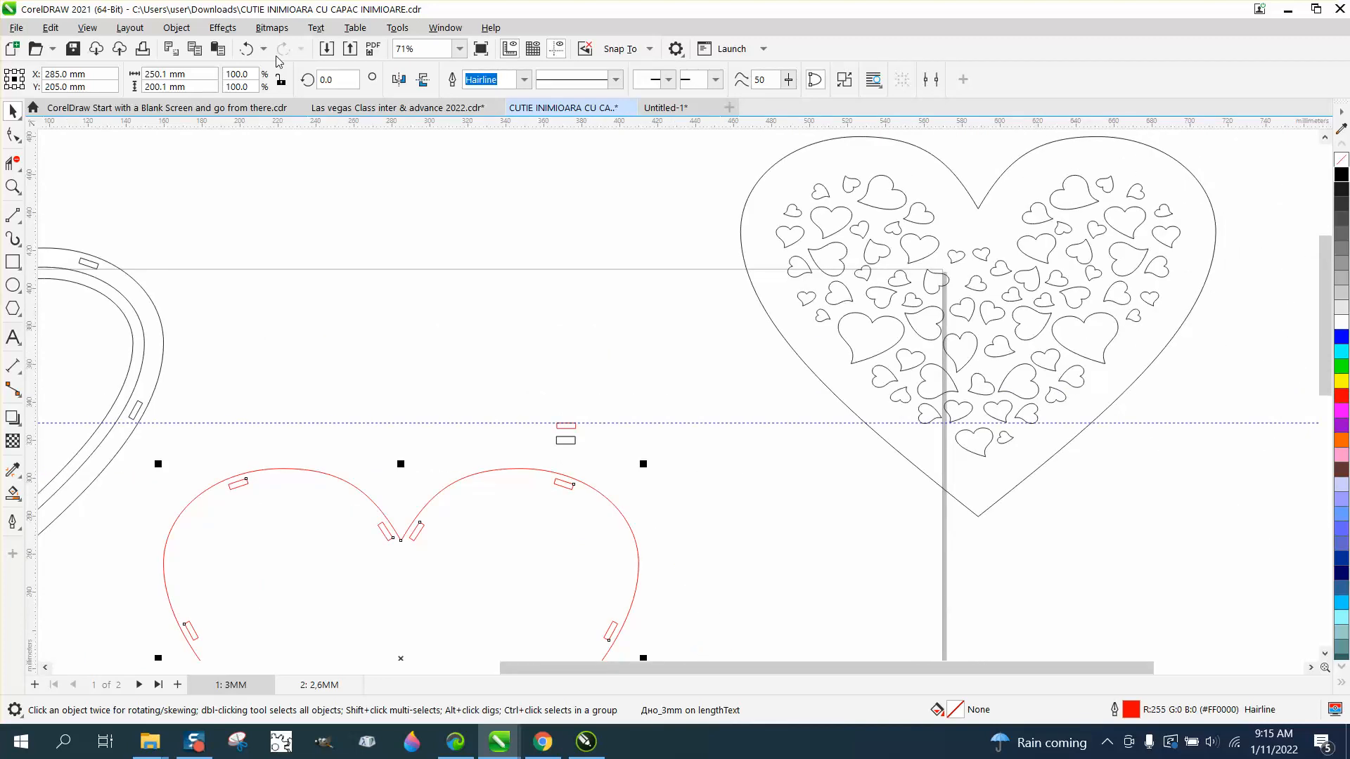
click(188, 29)
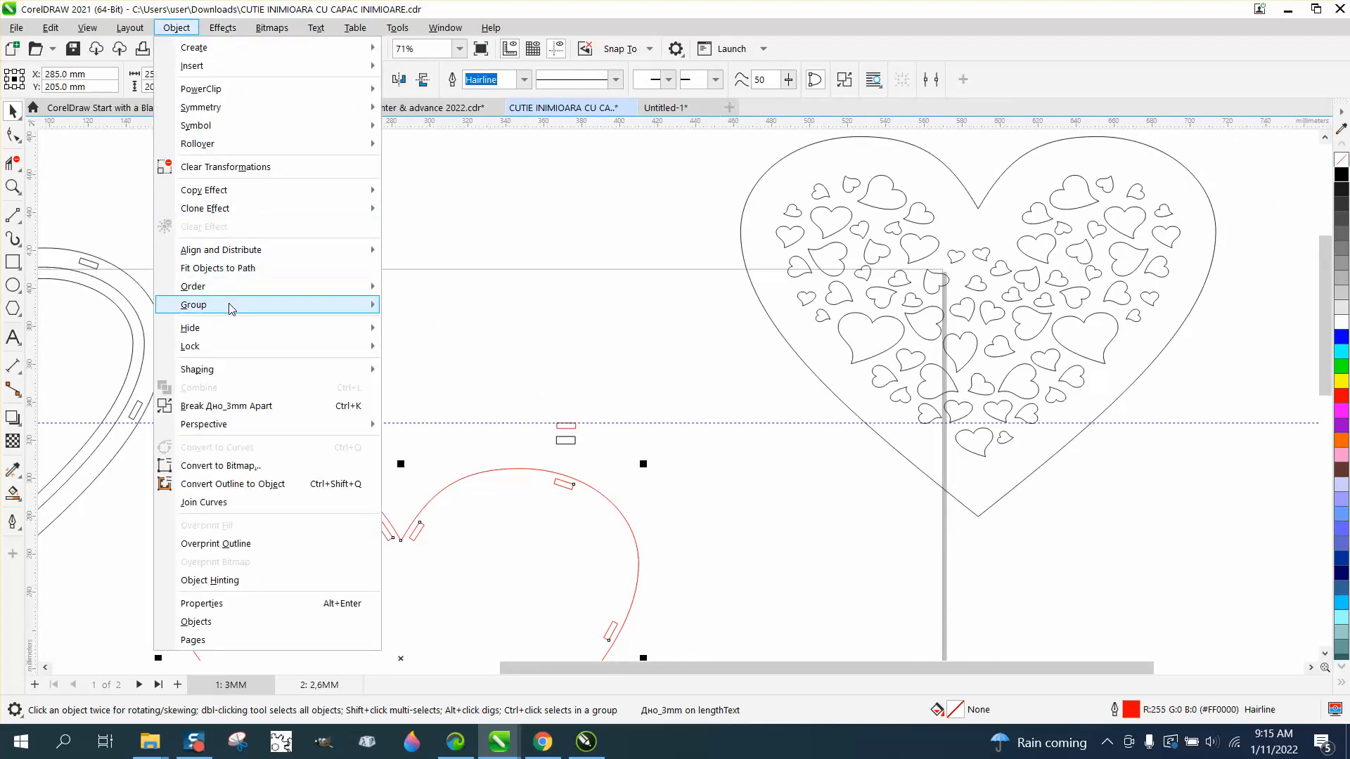
mouse_move(231, 310)
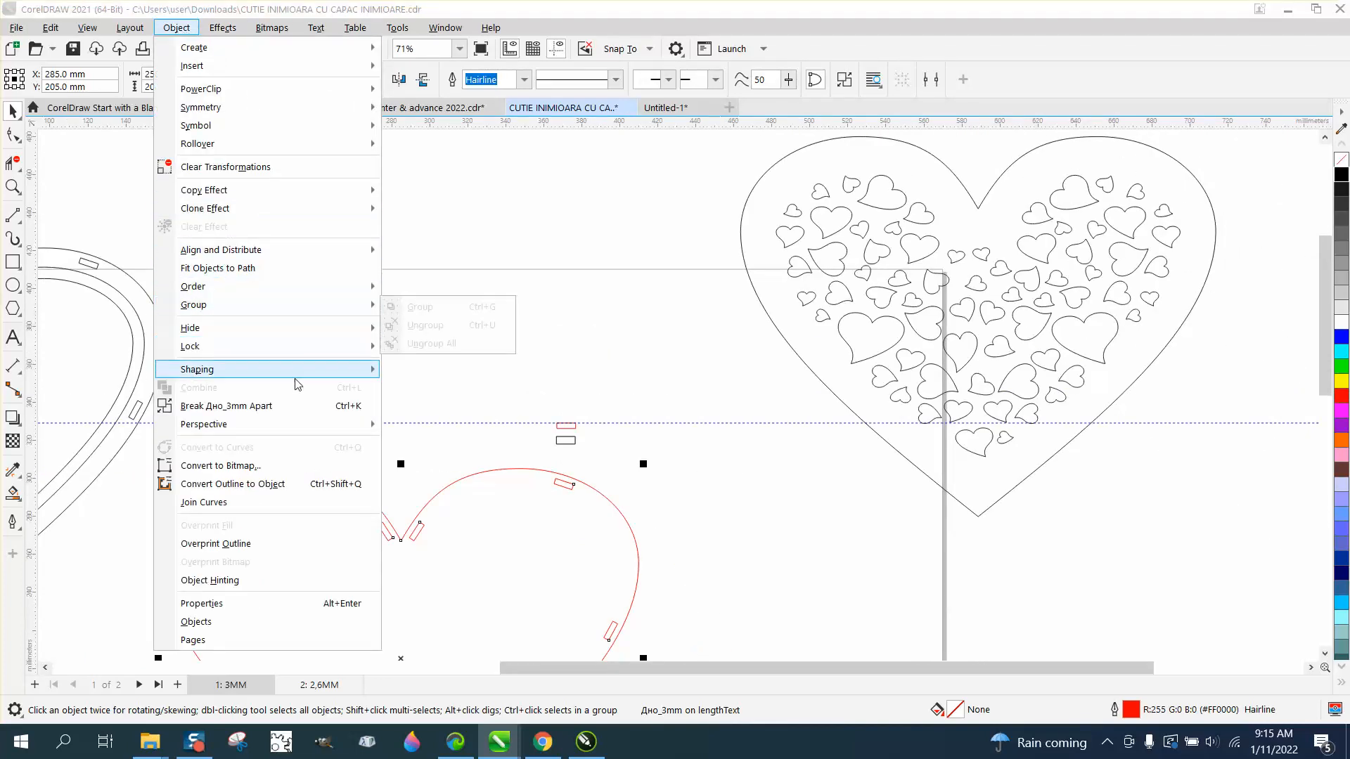
click(269, 408)
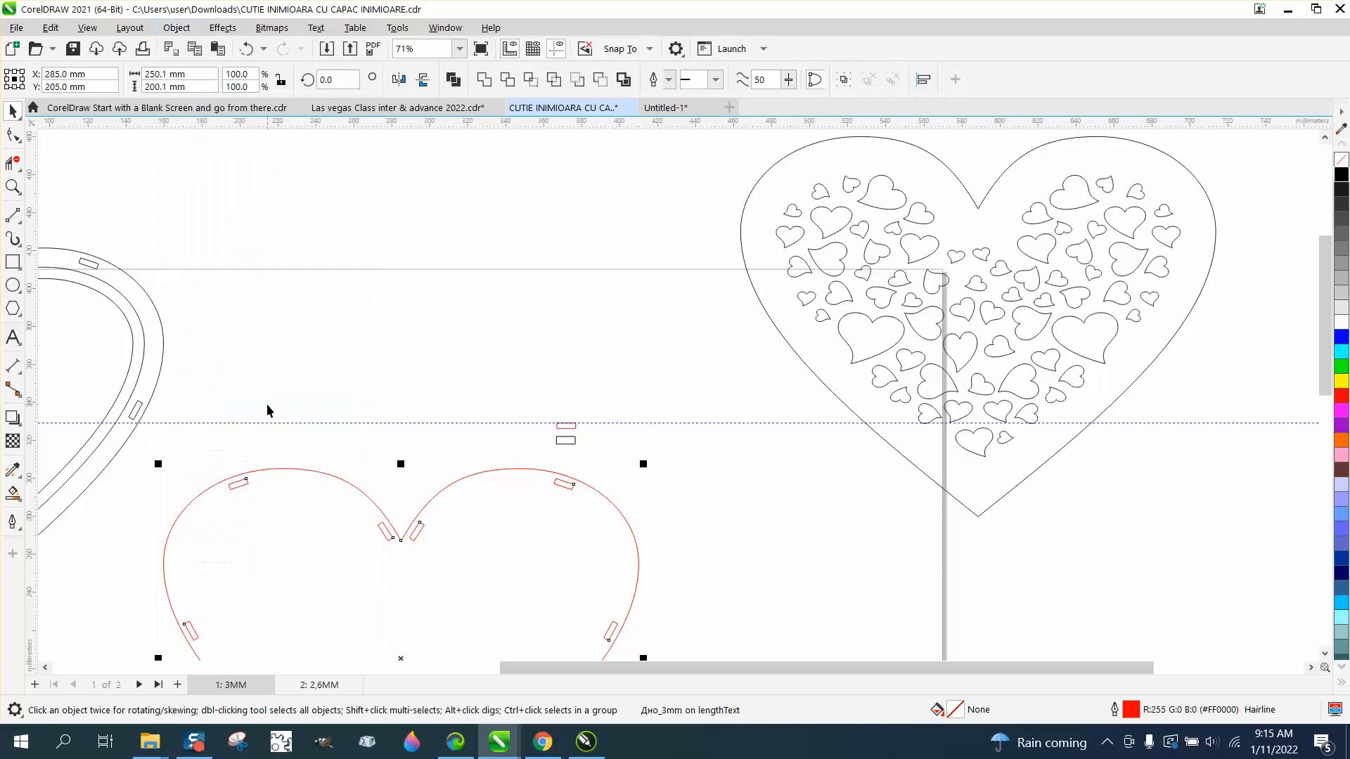
click(485, 357)
Move the black 4 mm high rectangle onto the center of the tilted slot in the heart's upper-right lobe.
click(562, 483)
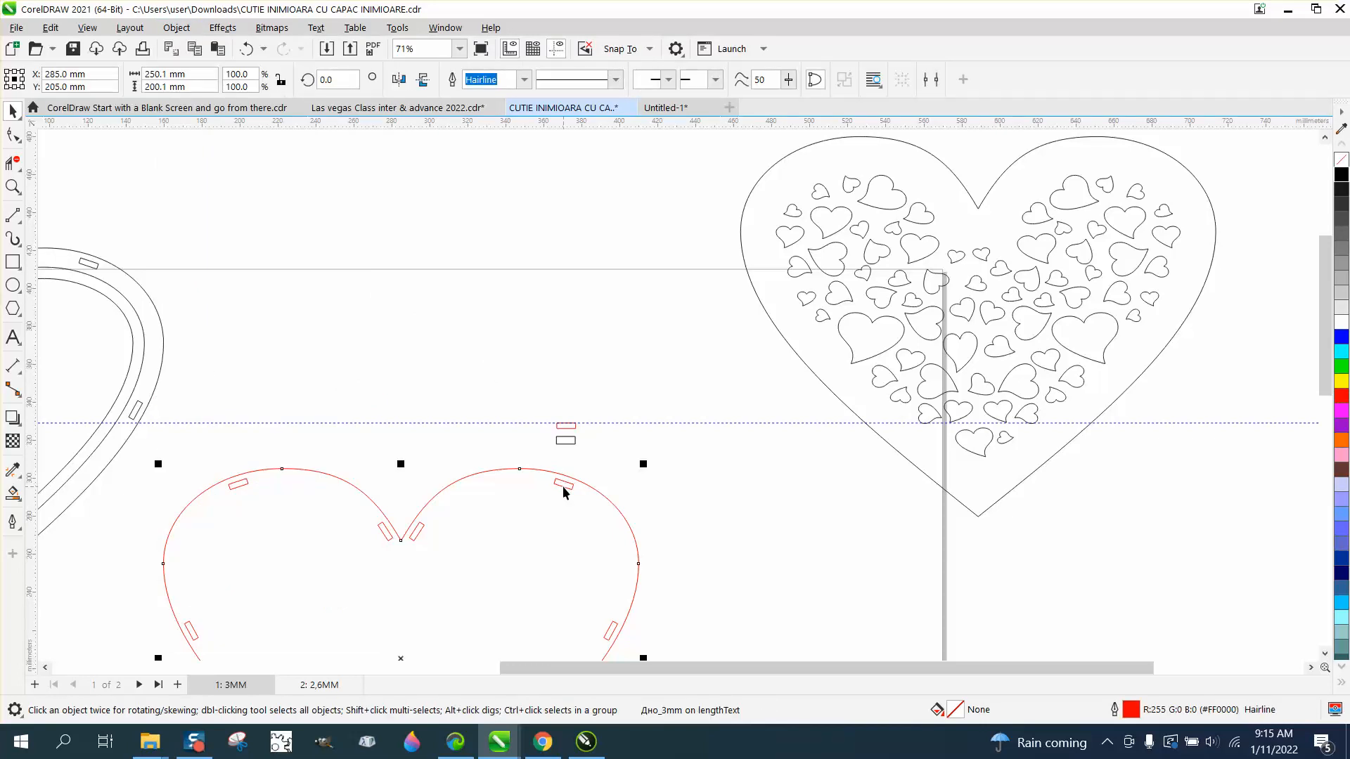
click(562, 487)
click(13, 186)
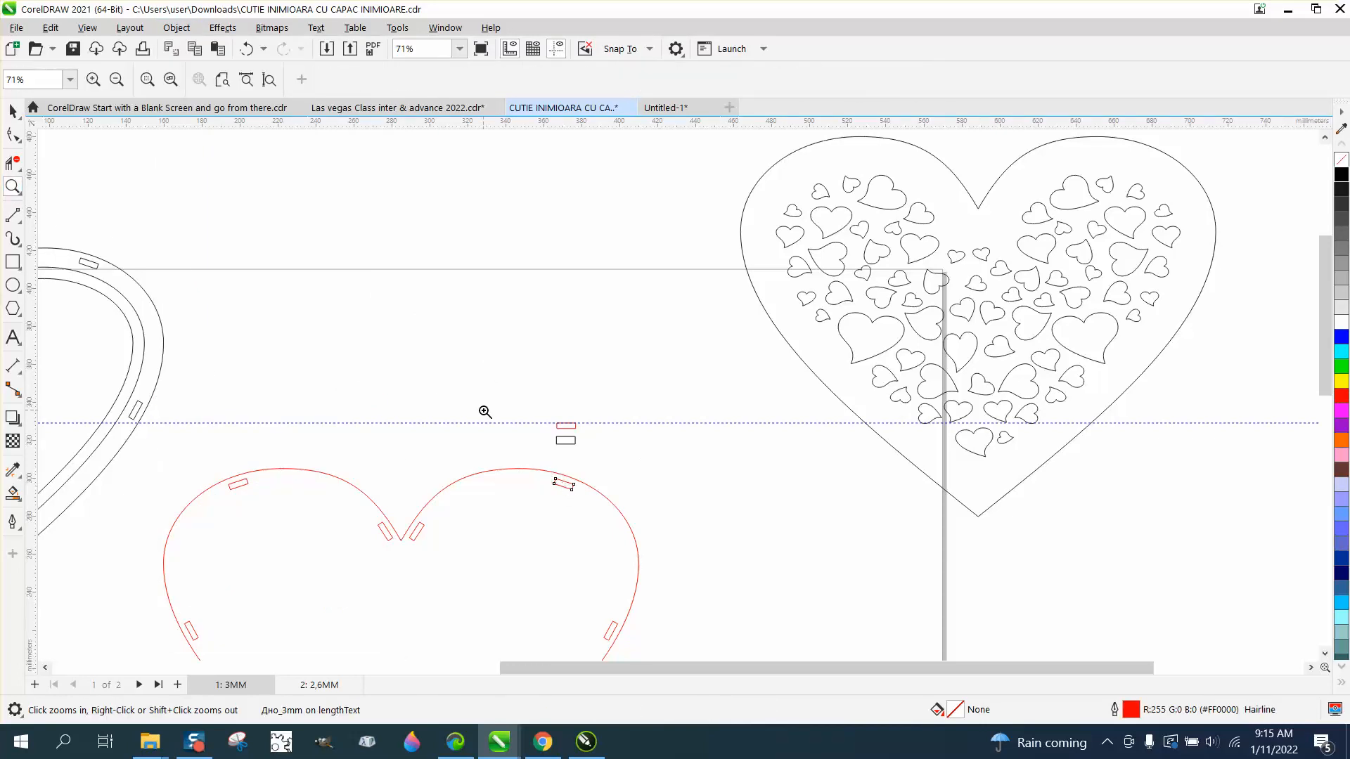
drag(518, 412, 667, 541)
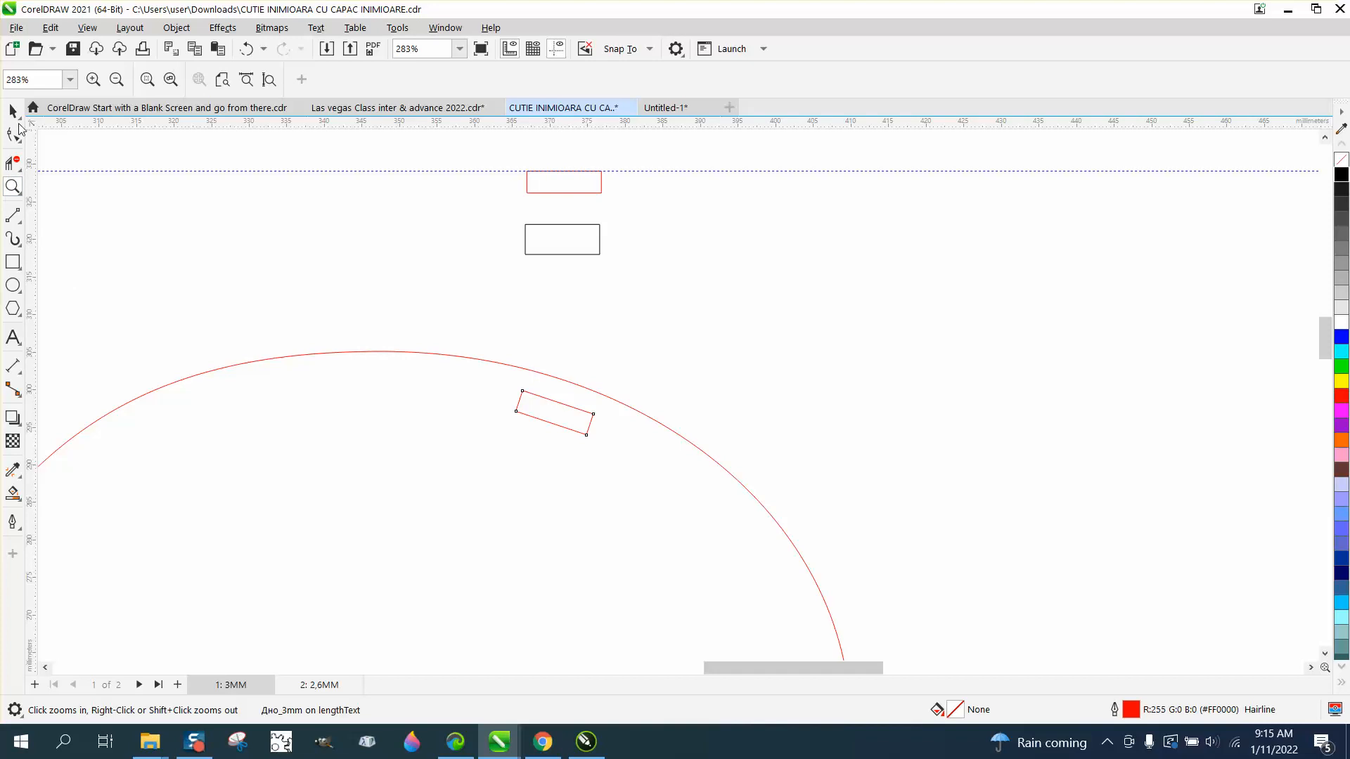
click(13, 110)
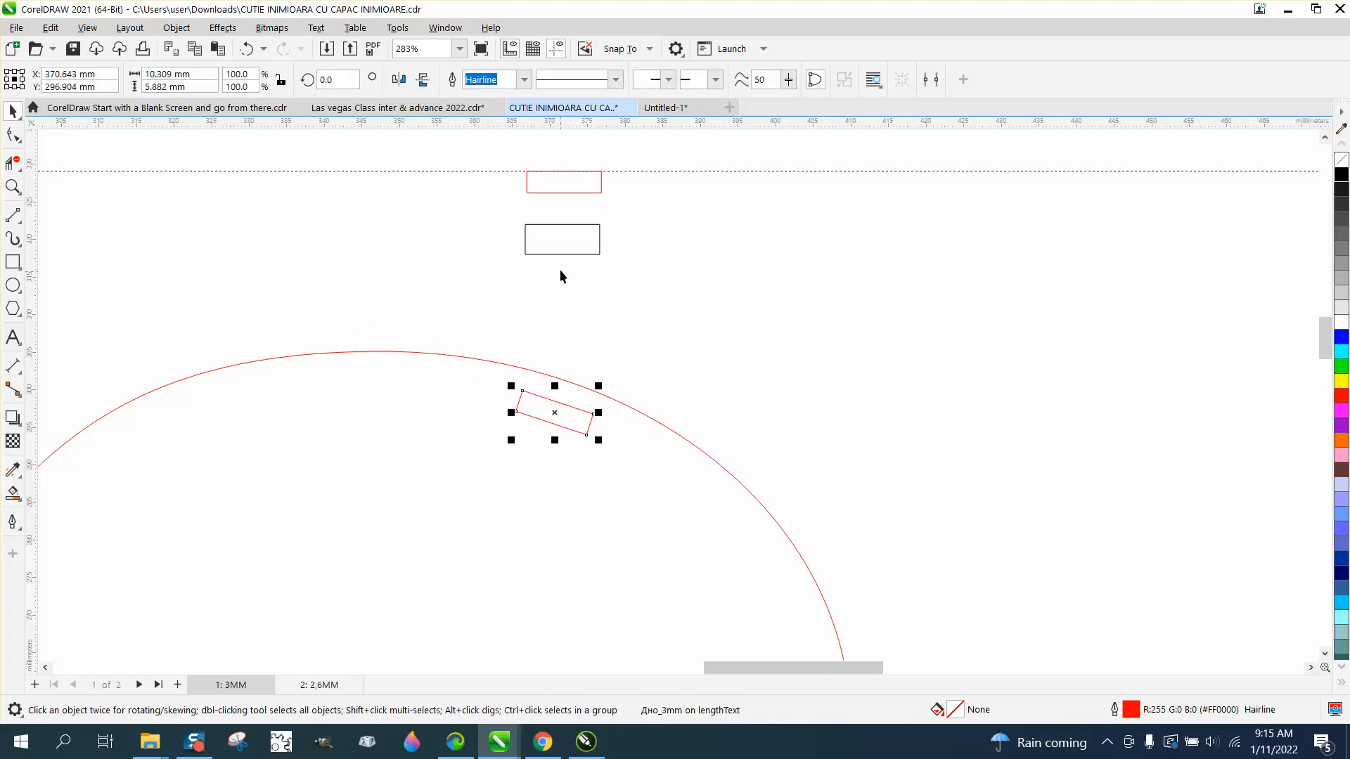
drag(564, 253, 553, 412)
Place a duplicate of the black rectangle 15 mm above it and select the rectangle lying on the tilted slot.
click(9, 187)
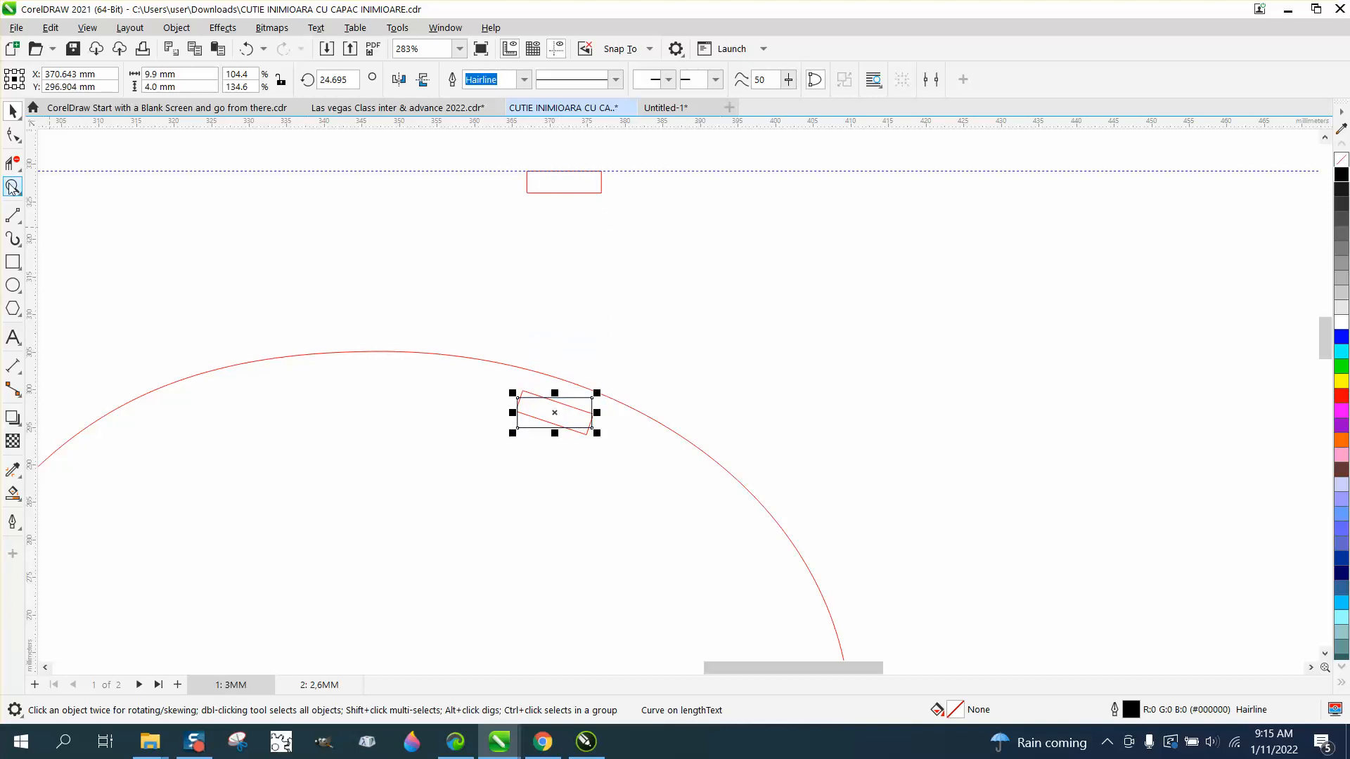
drag(471, 355, 720, 521)
scroll(661, 507, down, 4)
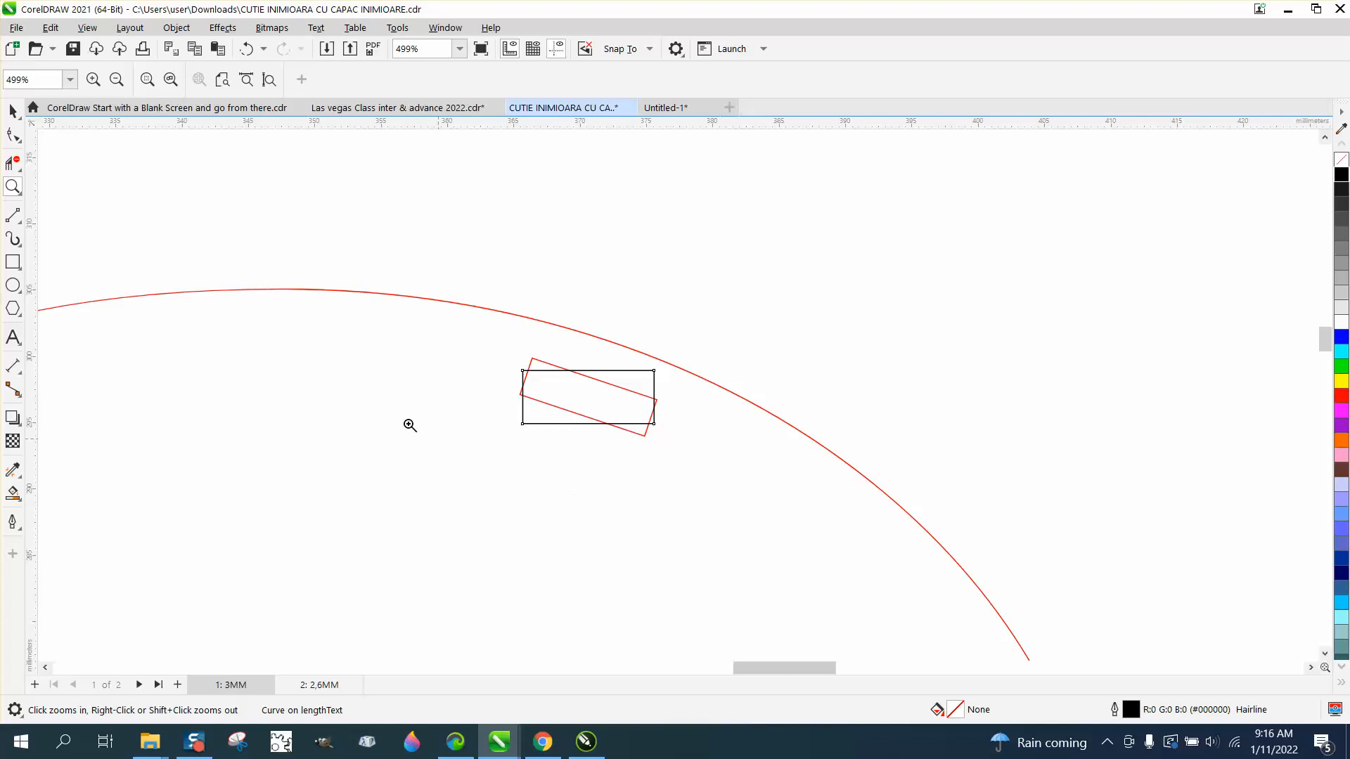
click(13, 111)
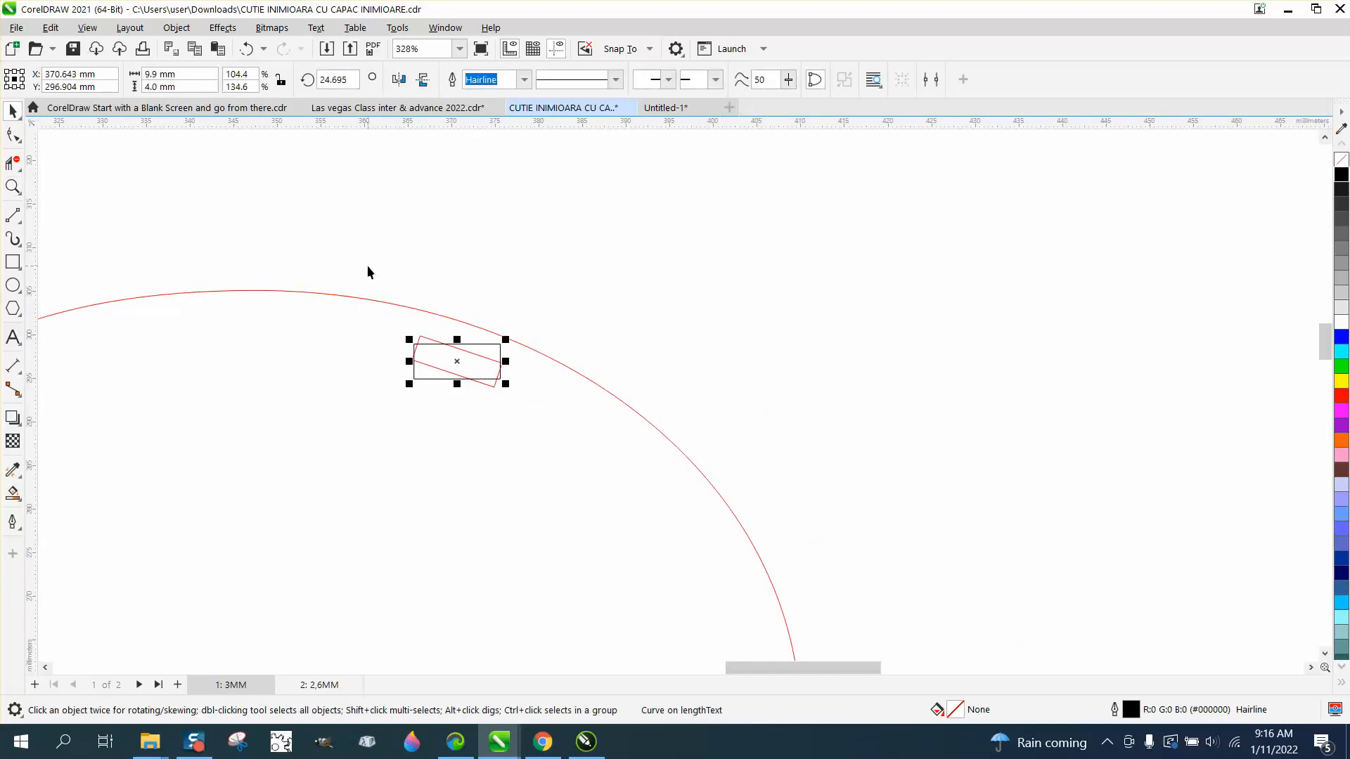
key(plus)
key(Up)
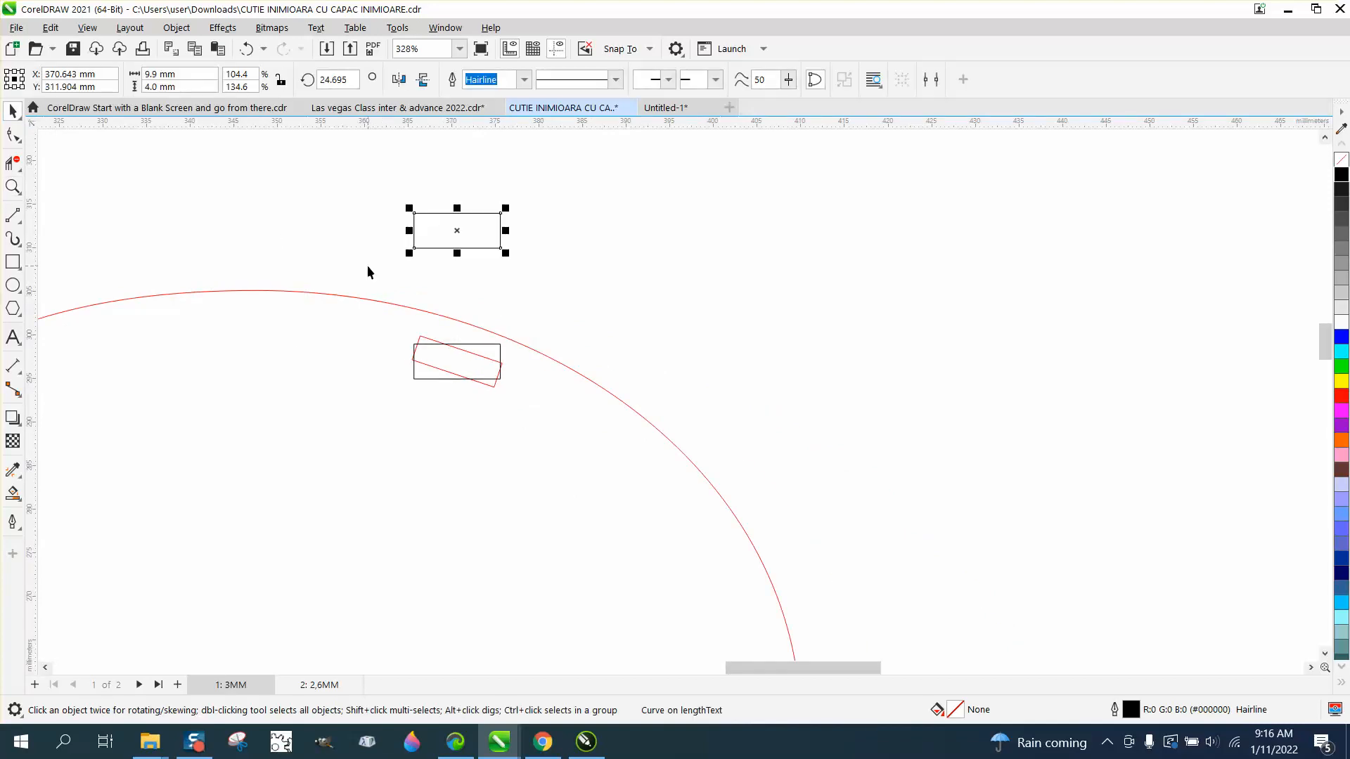
click(467, 344)
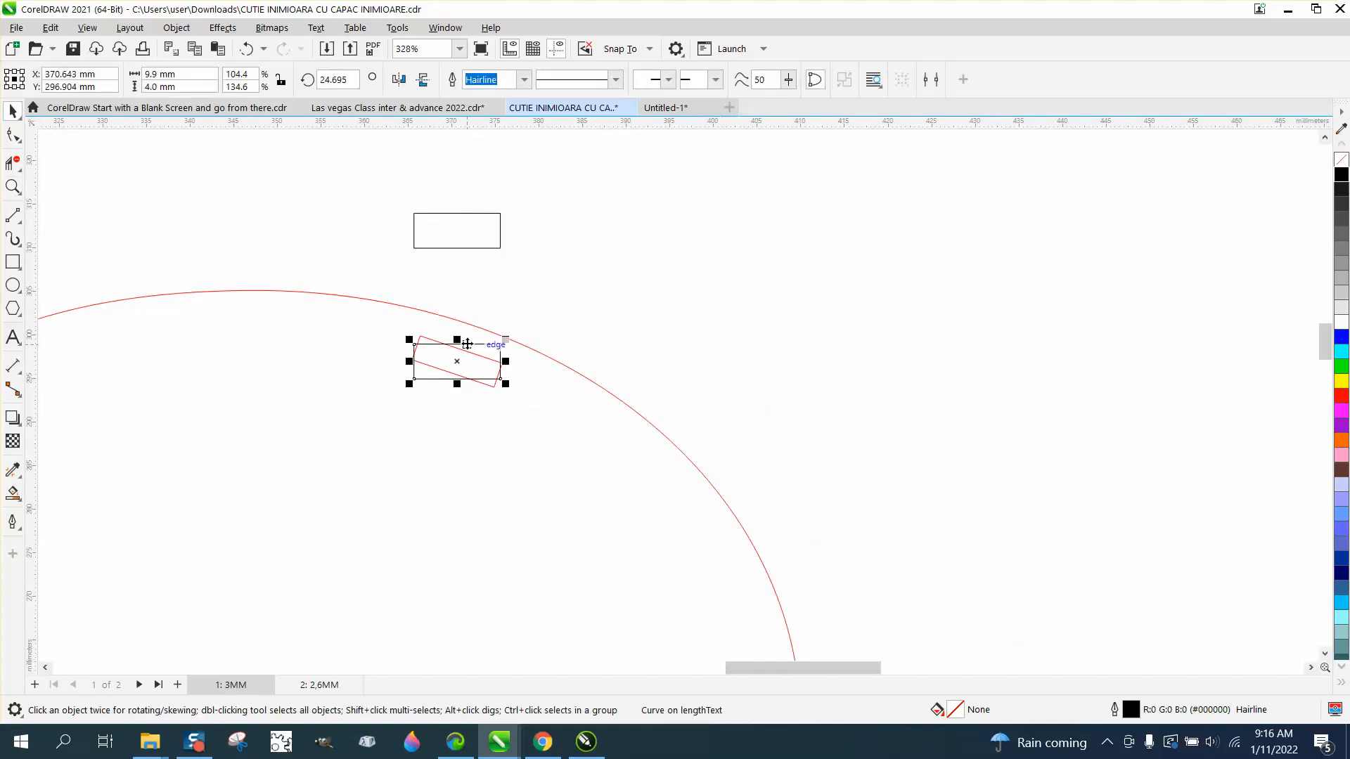
Rotate the black rectangle about 19° clockwise around its center to match the tilted slot in the heart's upper-right lobe.
key(z)
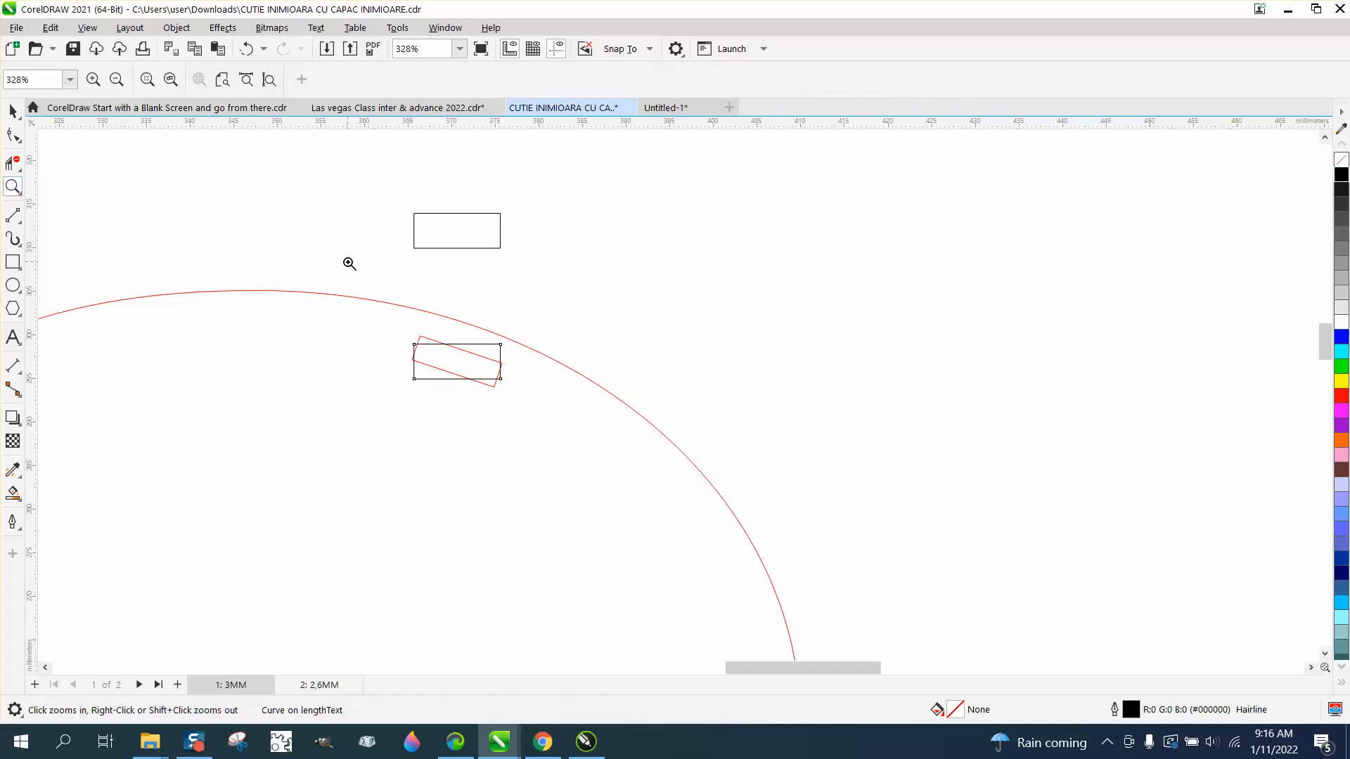
drag(353, 283, 652, 461)
key(space)
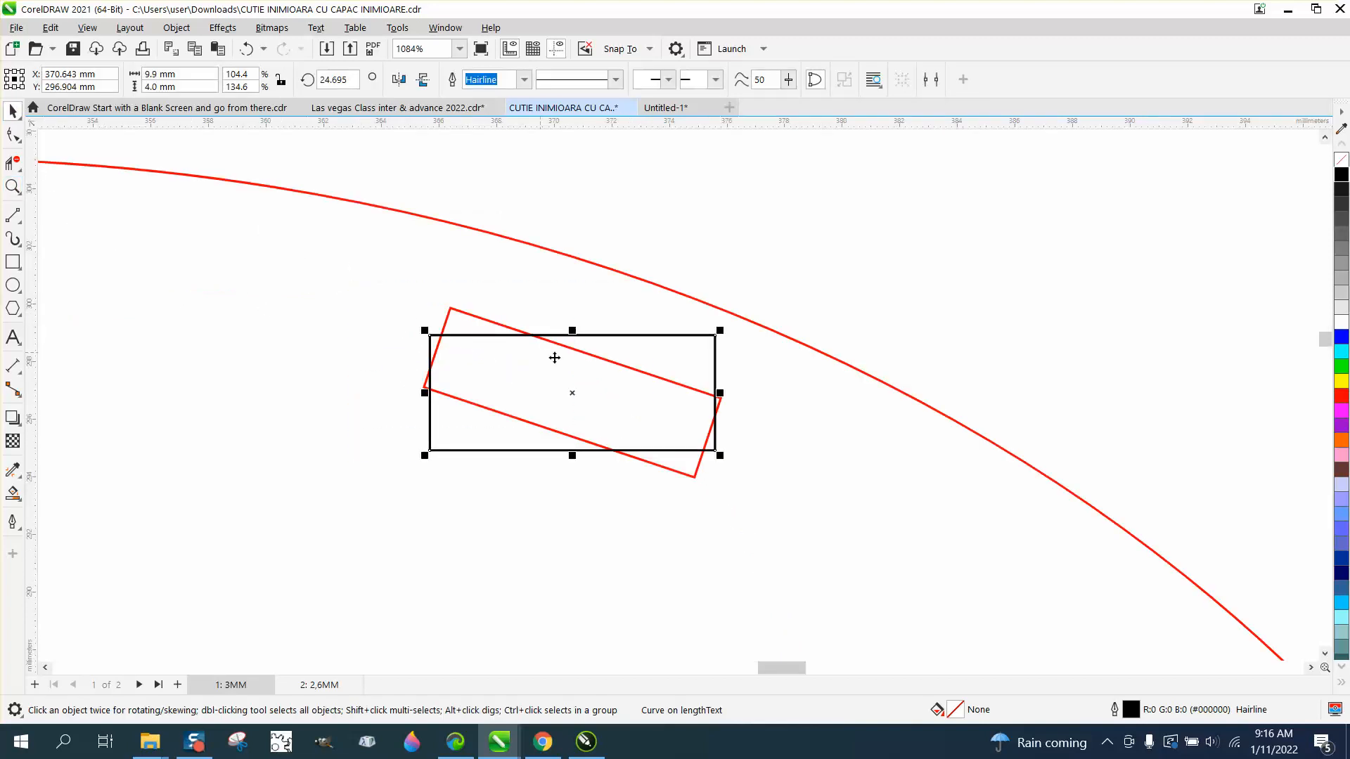
click(575, 396)
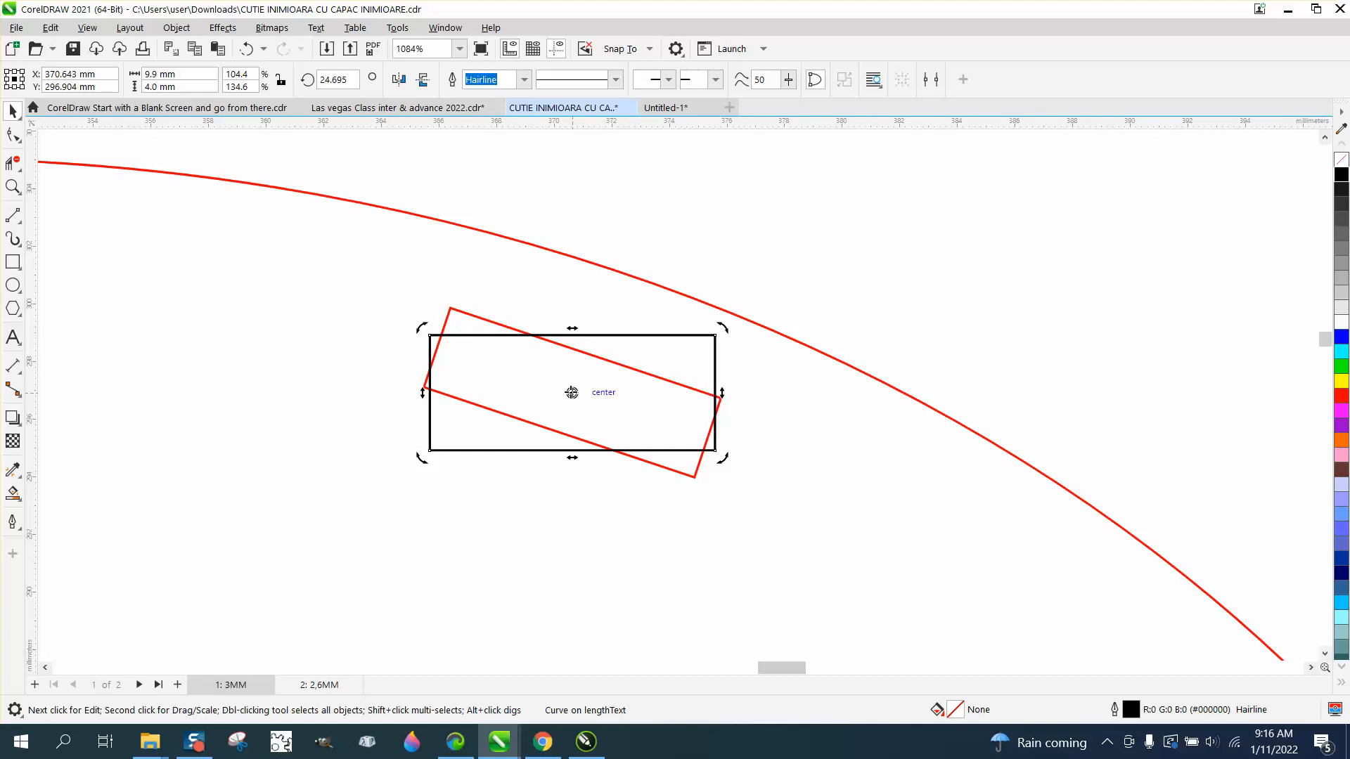
drag(722, 327, 742, 383)
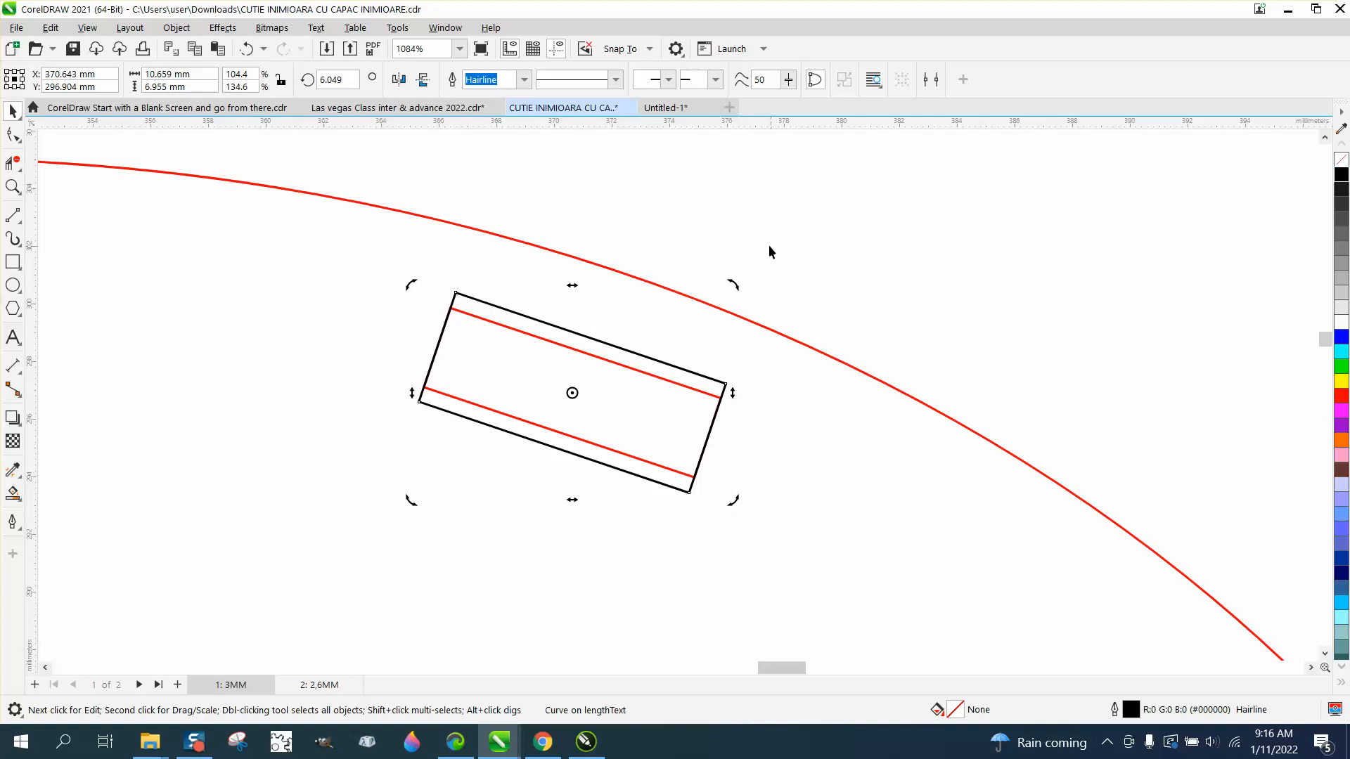
scroll(737, 248, down, 1)
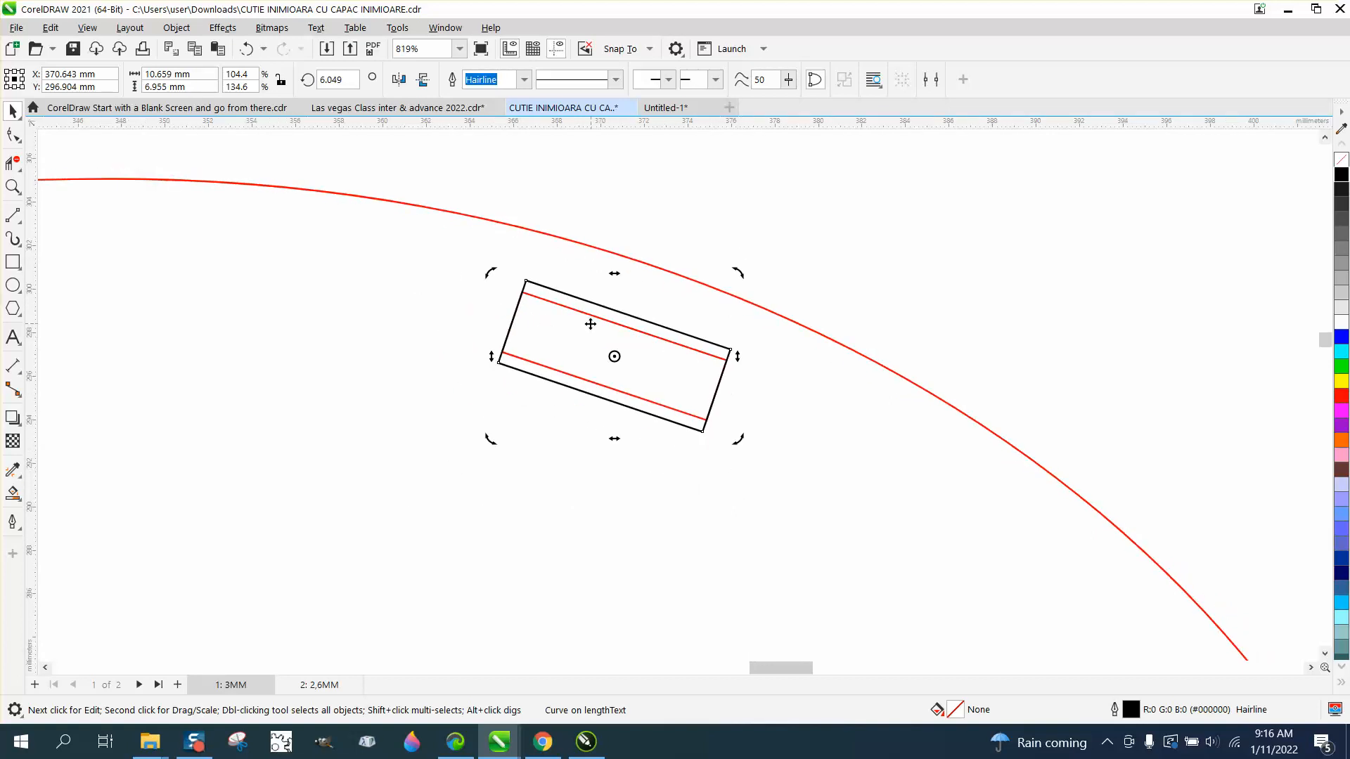
scroll(753, 295, down, 3)
scroll(761, 290, down, 2)
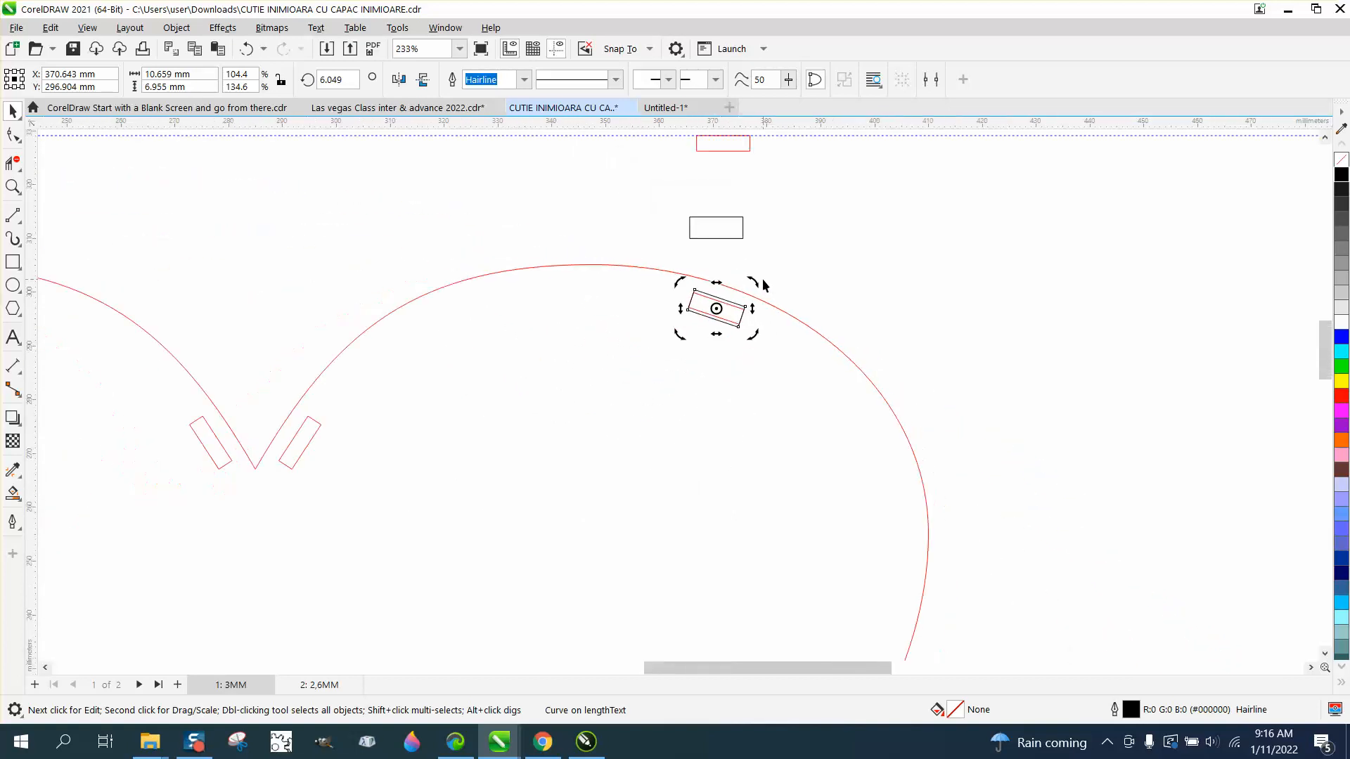
click(884, 293)
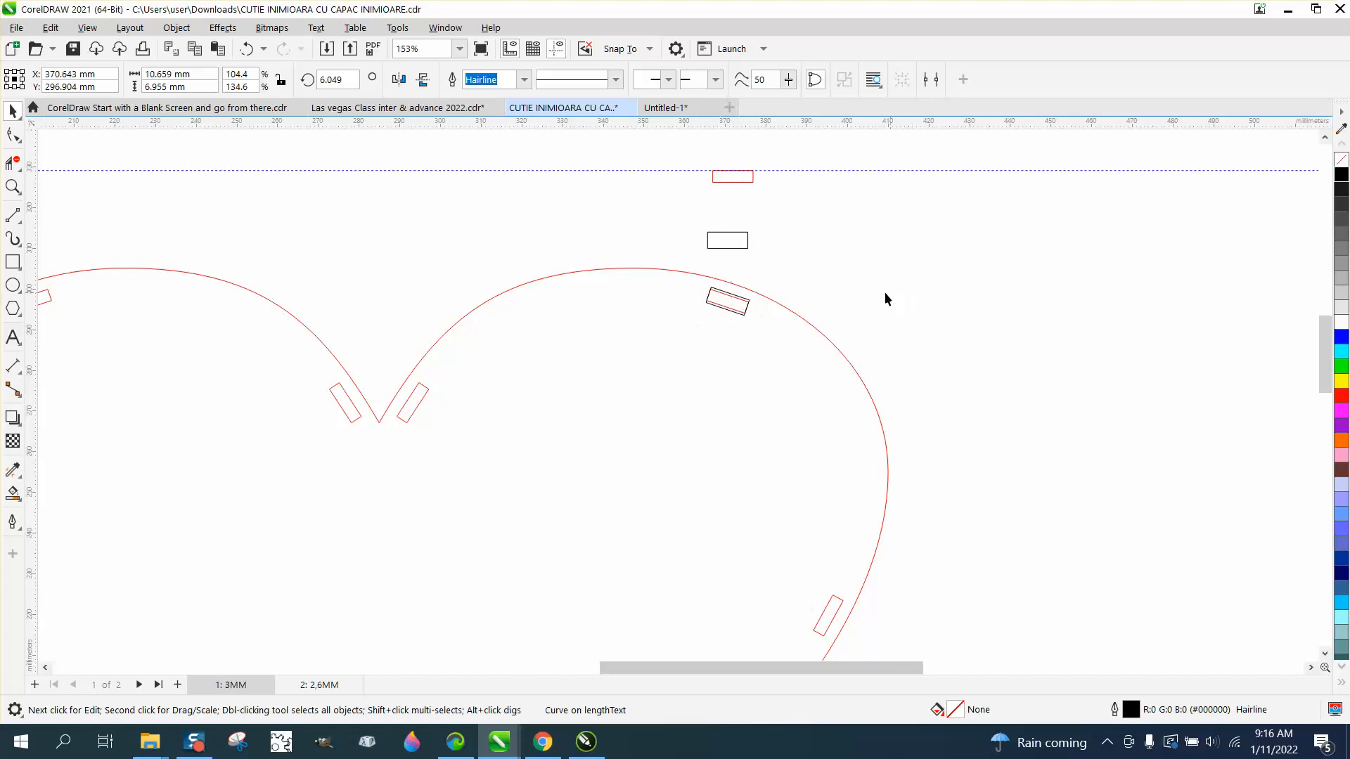
Nudge the rotated black rectangle 15 mm aside, delete the red slot beneath it, and nudge the rectangle back into place.
click(729, 299)
key(Right)
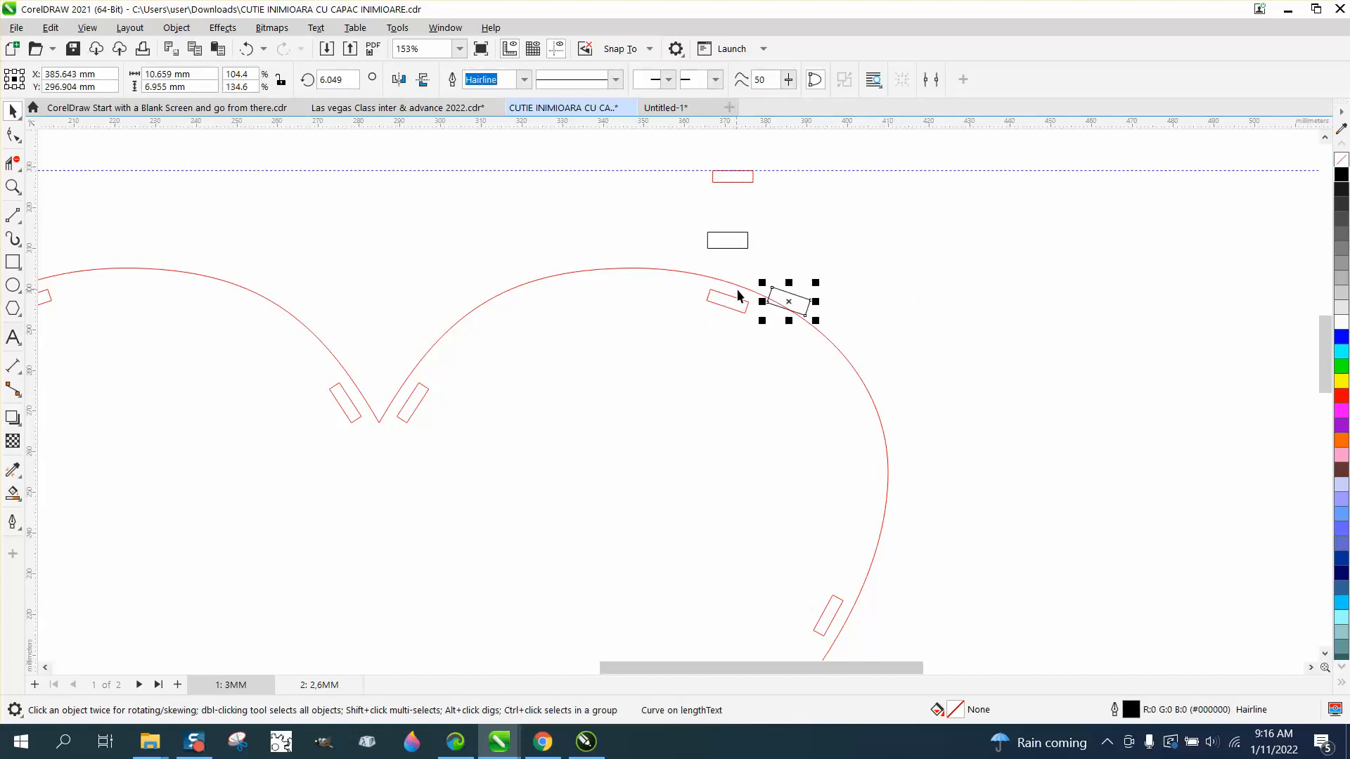
click(742, 303)
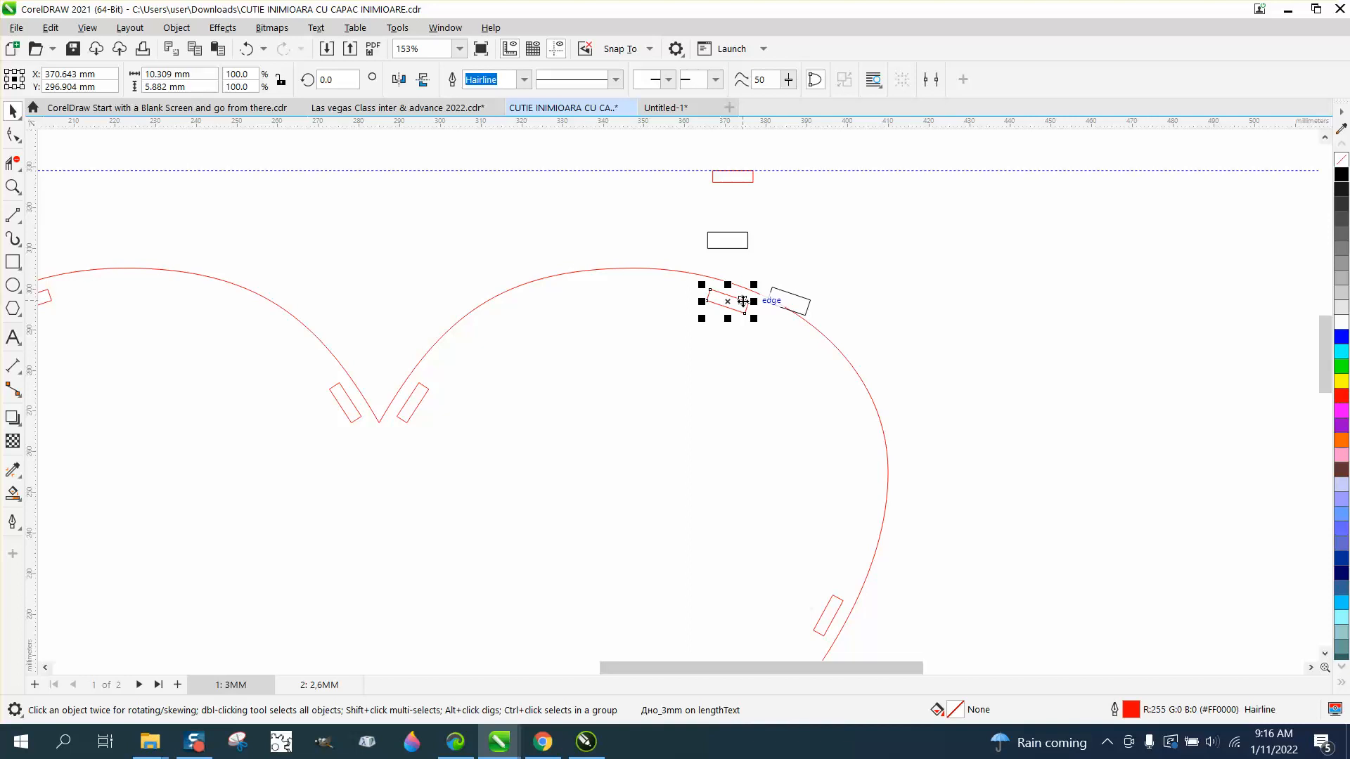
key(Delete)
click(791, 301)
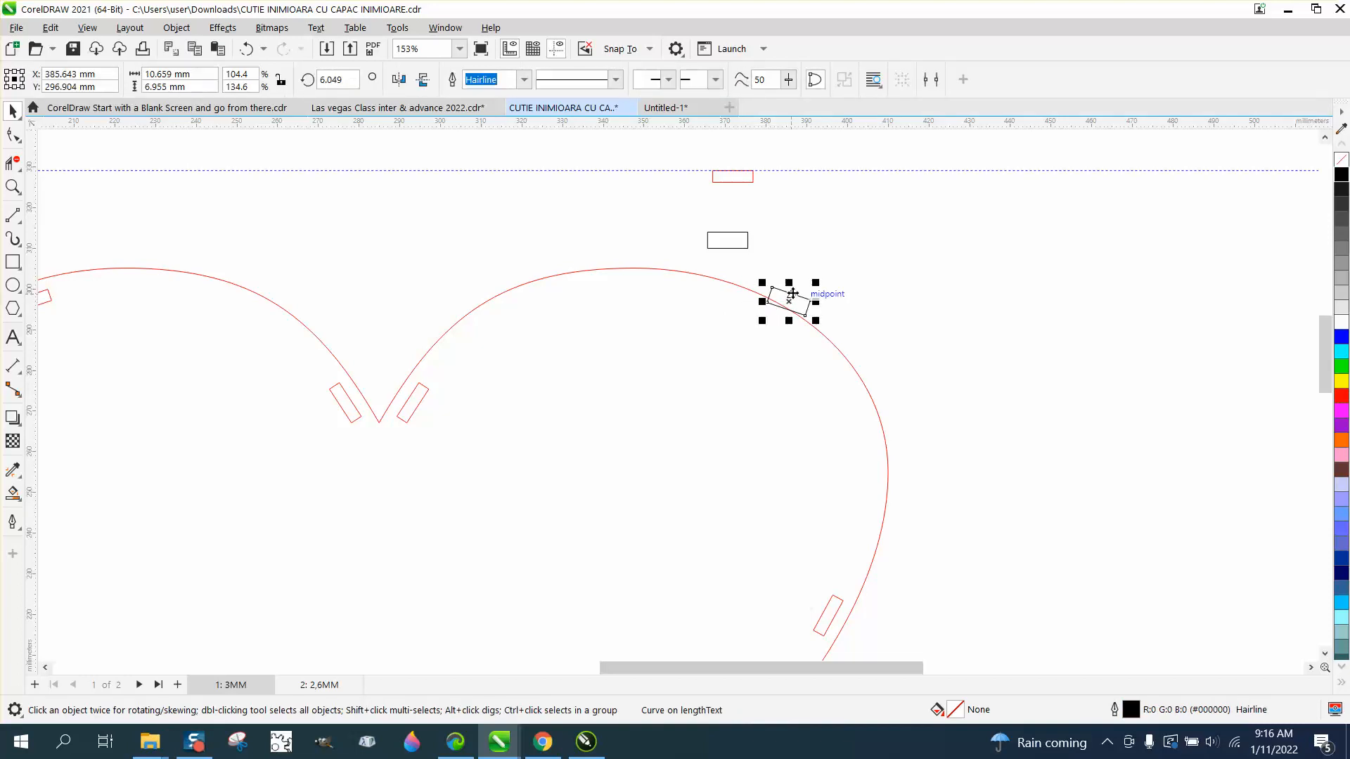
key(Left)
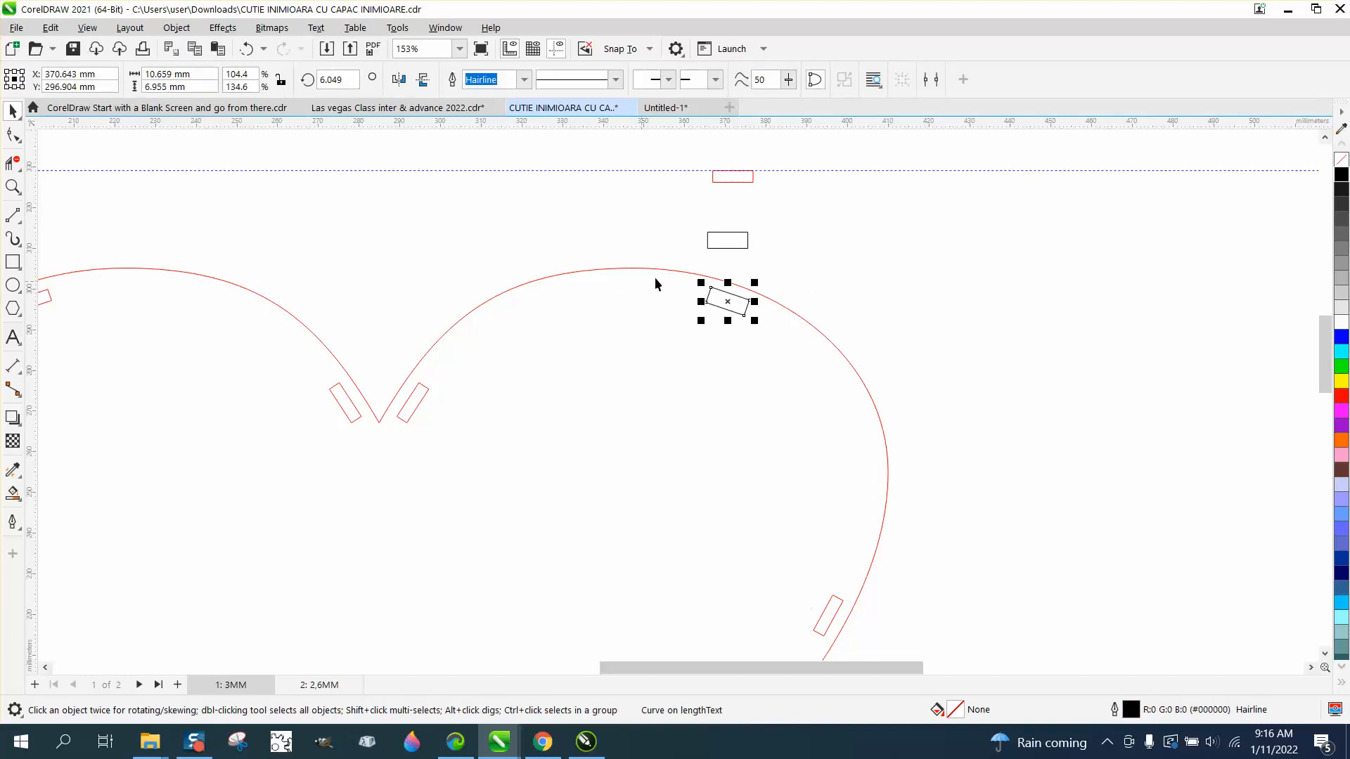
Place copies of the straight black rectangle around the heart's notch and center one on the red slot right of the notch.
drag(732, 246, 437, 249)
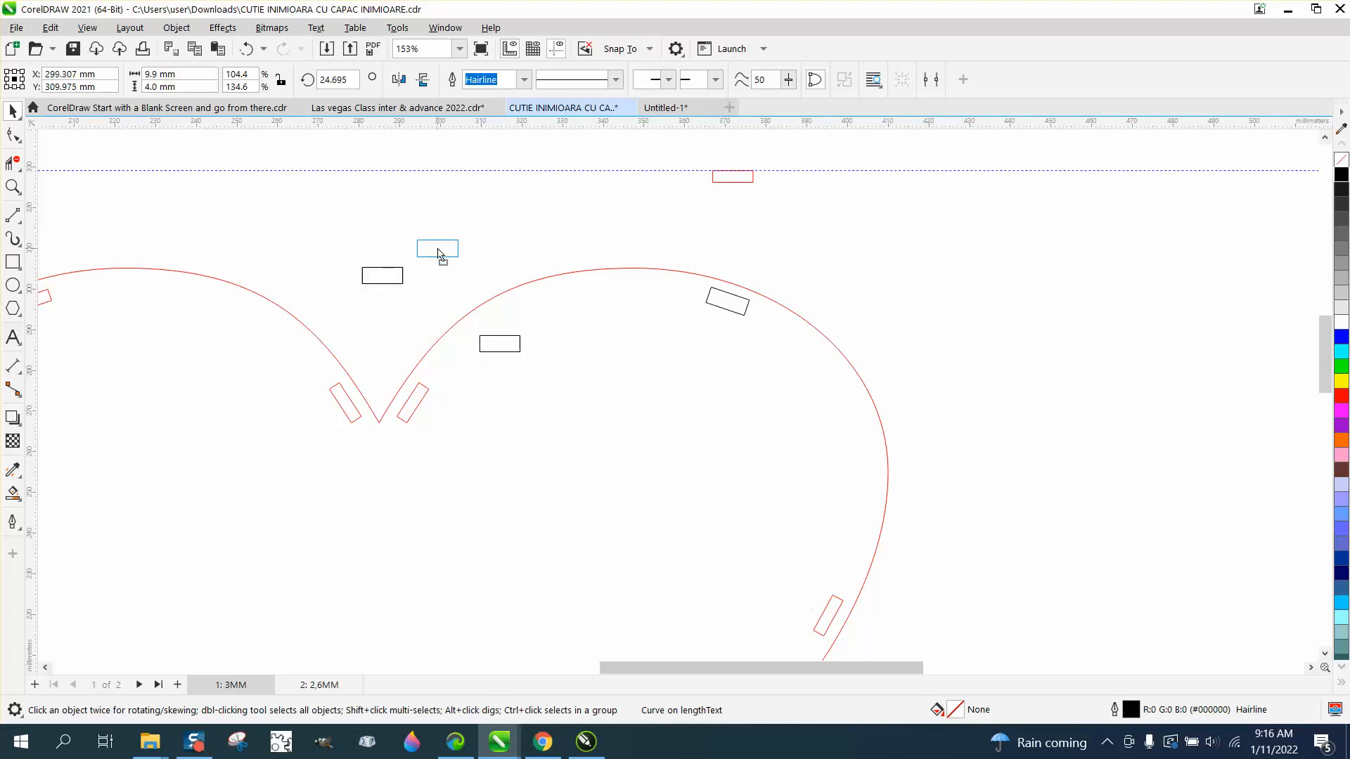
click(415, 401)
click(417, 407)
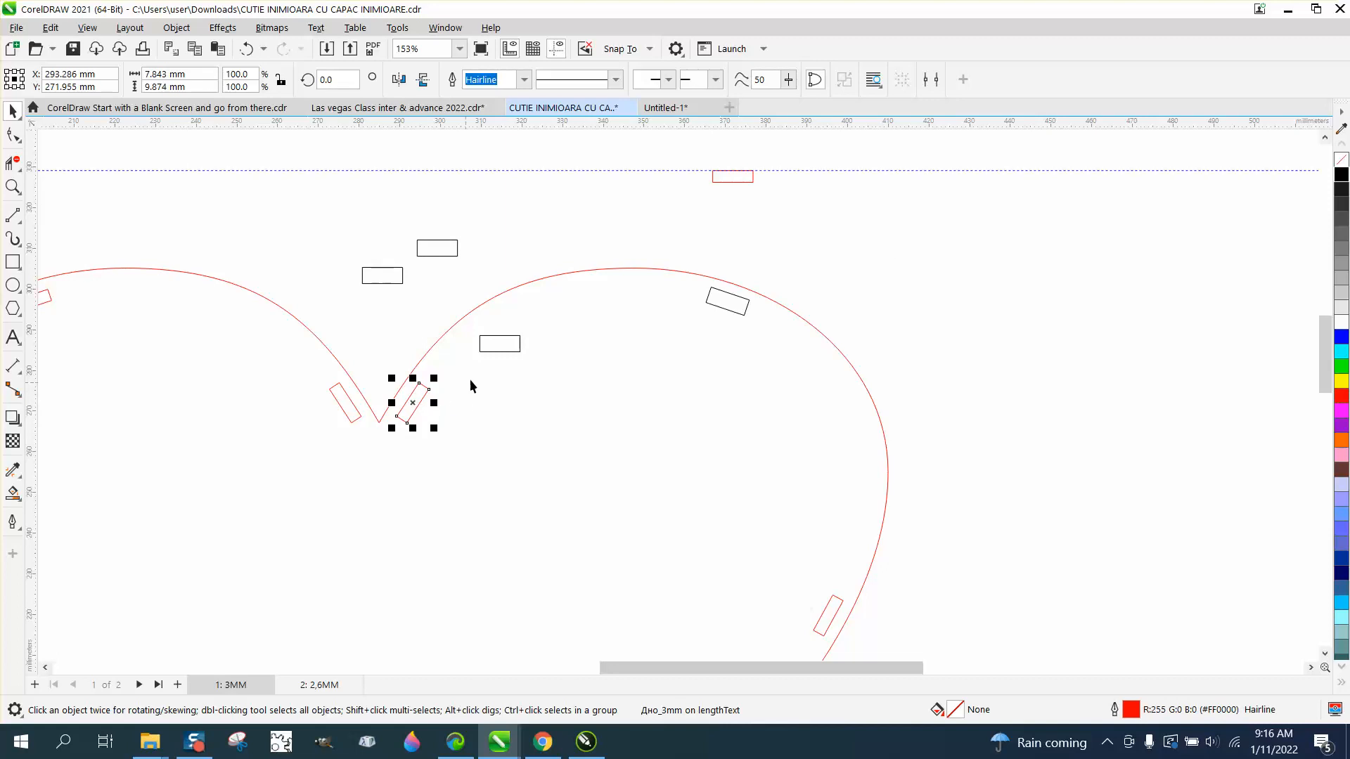
drag(491, 351, 414, 406)
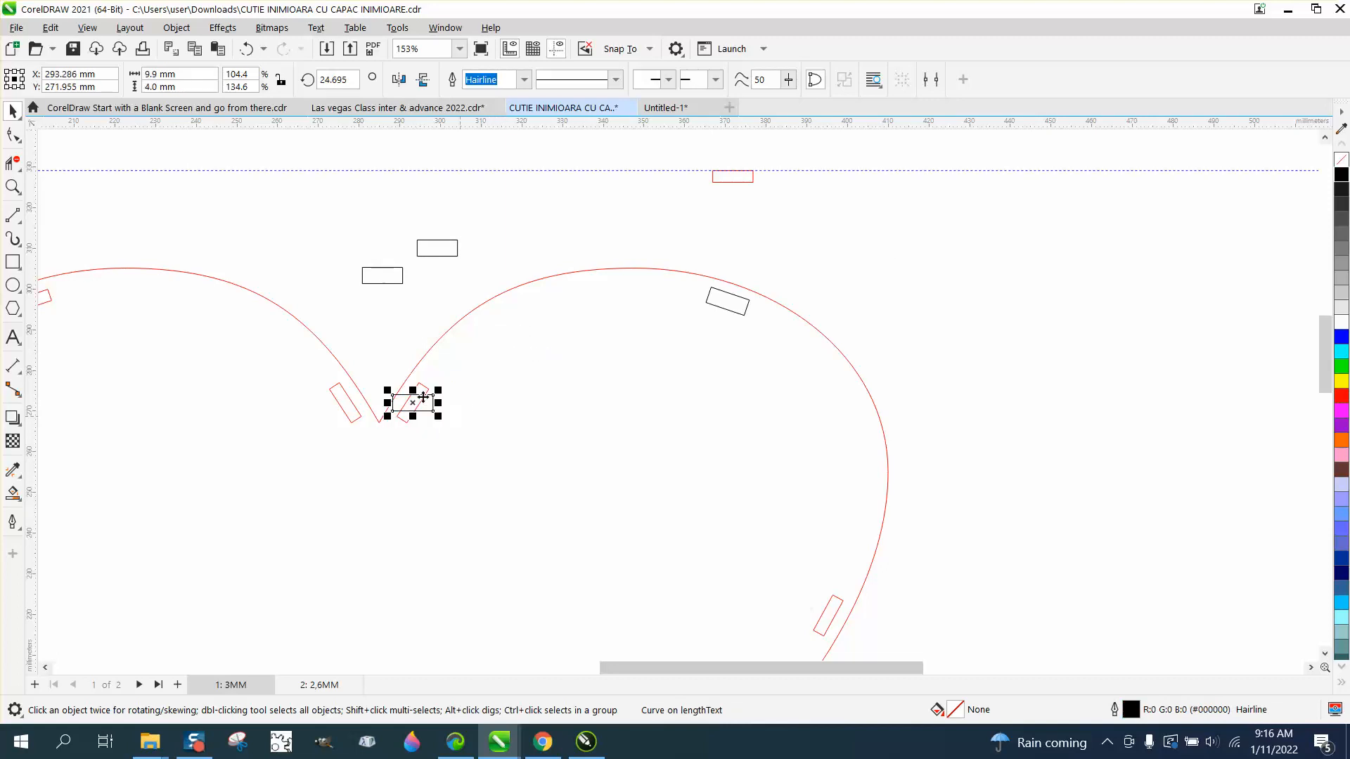
Set this rectangle's rotation pivot to its center and rotate it about 57° counterclockwise to match the red slot.
click(12, 187)
drag(346, 352, 515, 462)
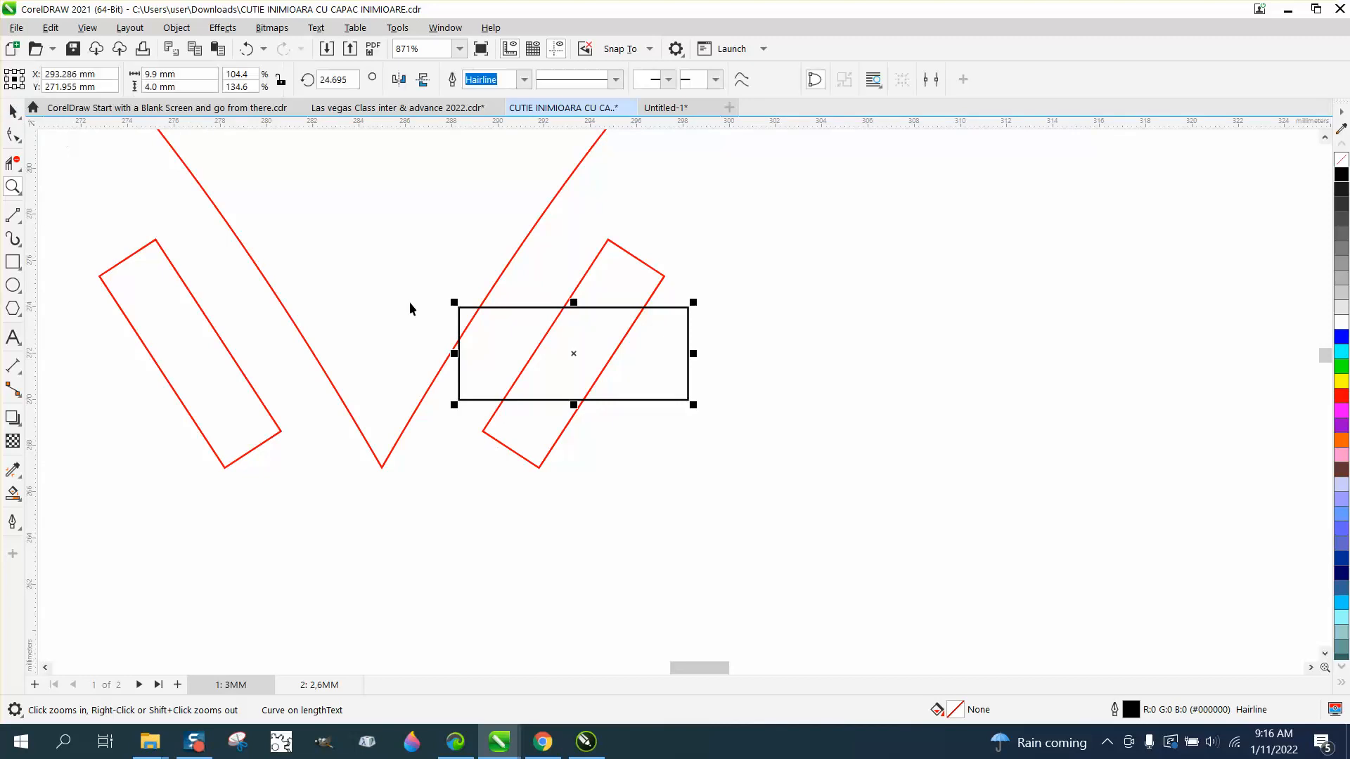
key(space)
click(571, 355)
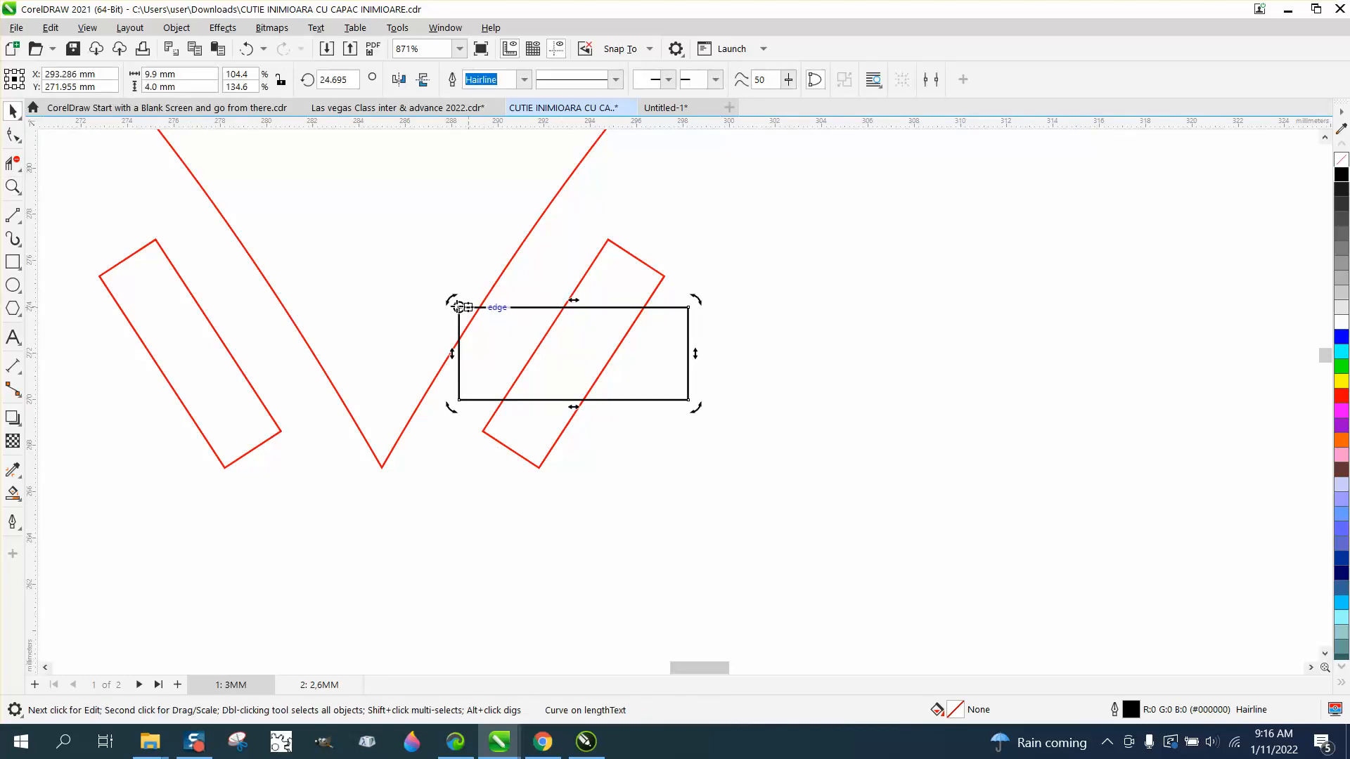
drag(459, 307, 574, 353)
drag(698, 301, 601, 187)
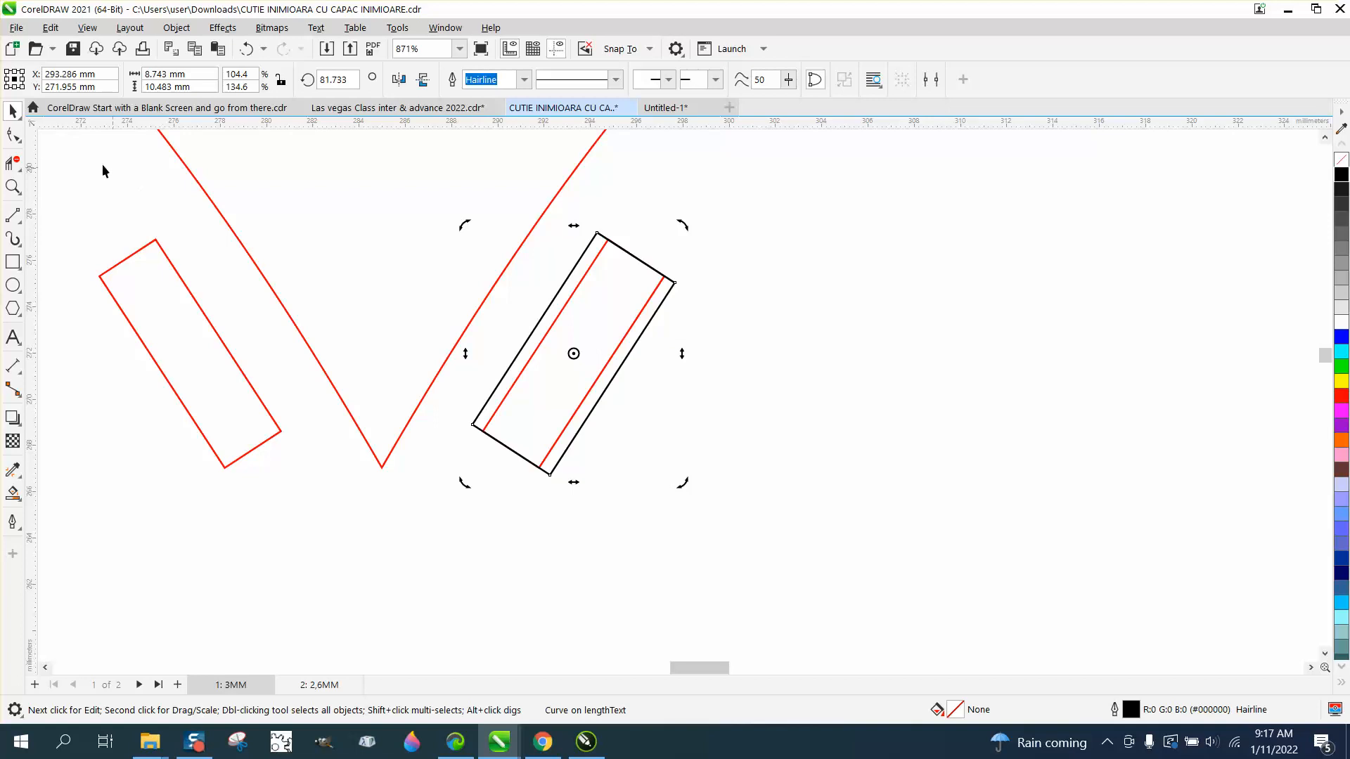
click(90, 135)
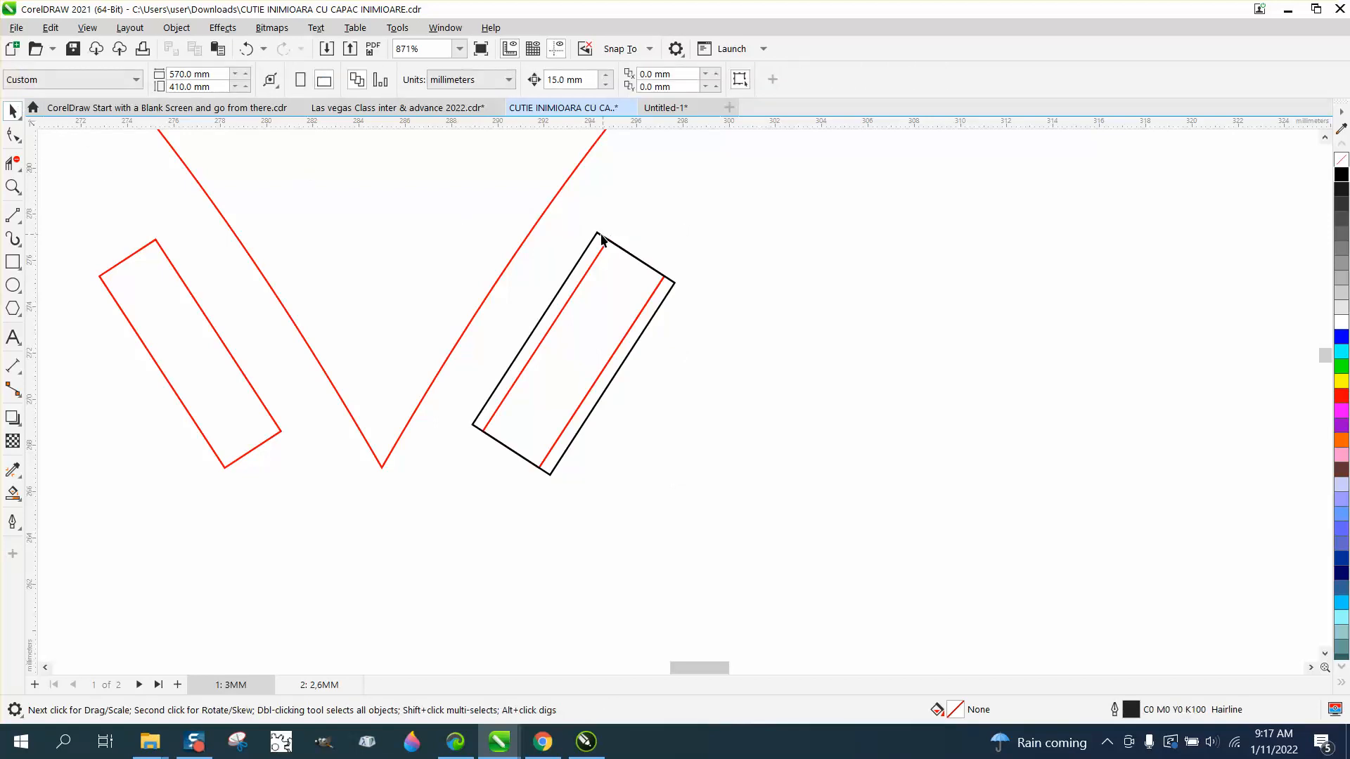
Try moving the rotated rectangle so its upper corner meets the red slot's upper corner, and undo the move.
click(599, 237)
click(596, 234)
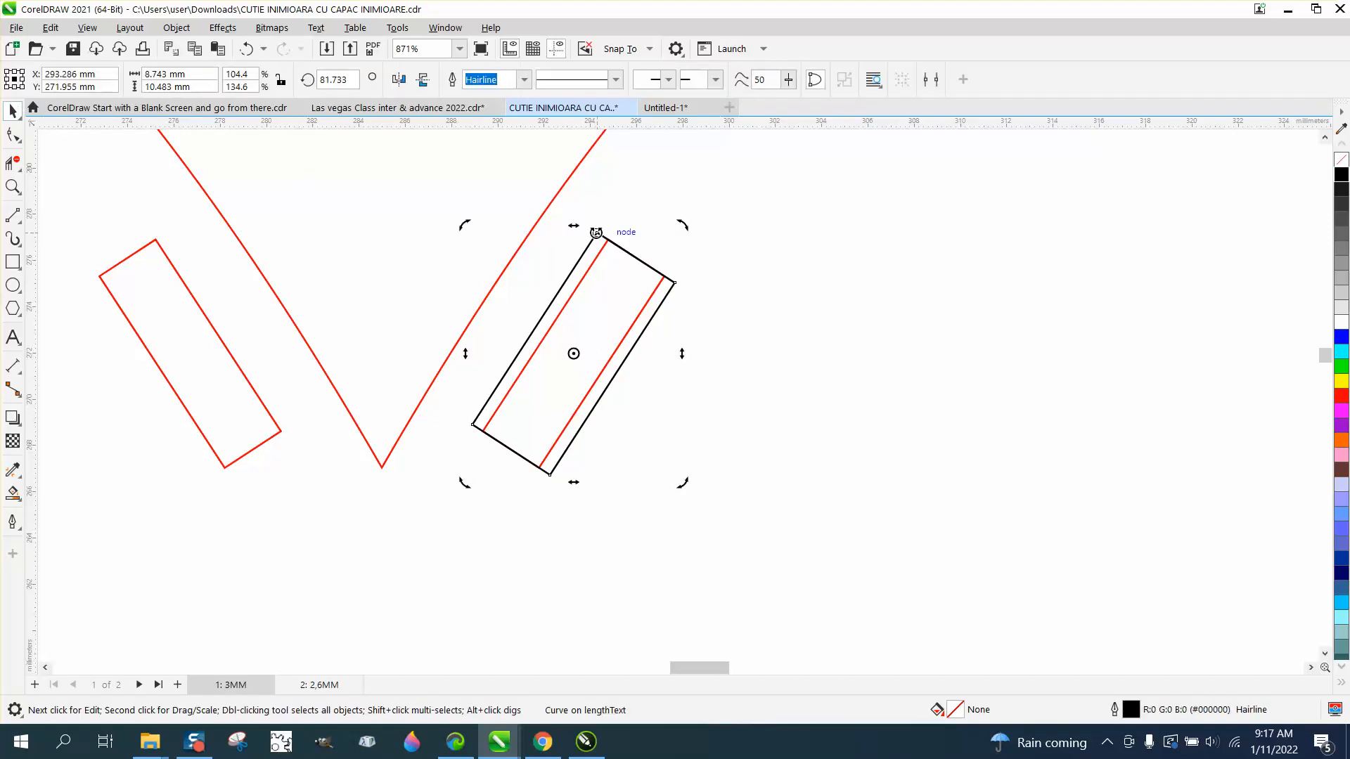
click(596, 233)
drag(597, 234, 609, 241)
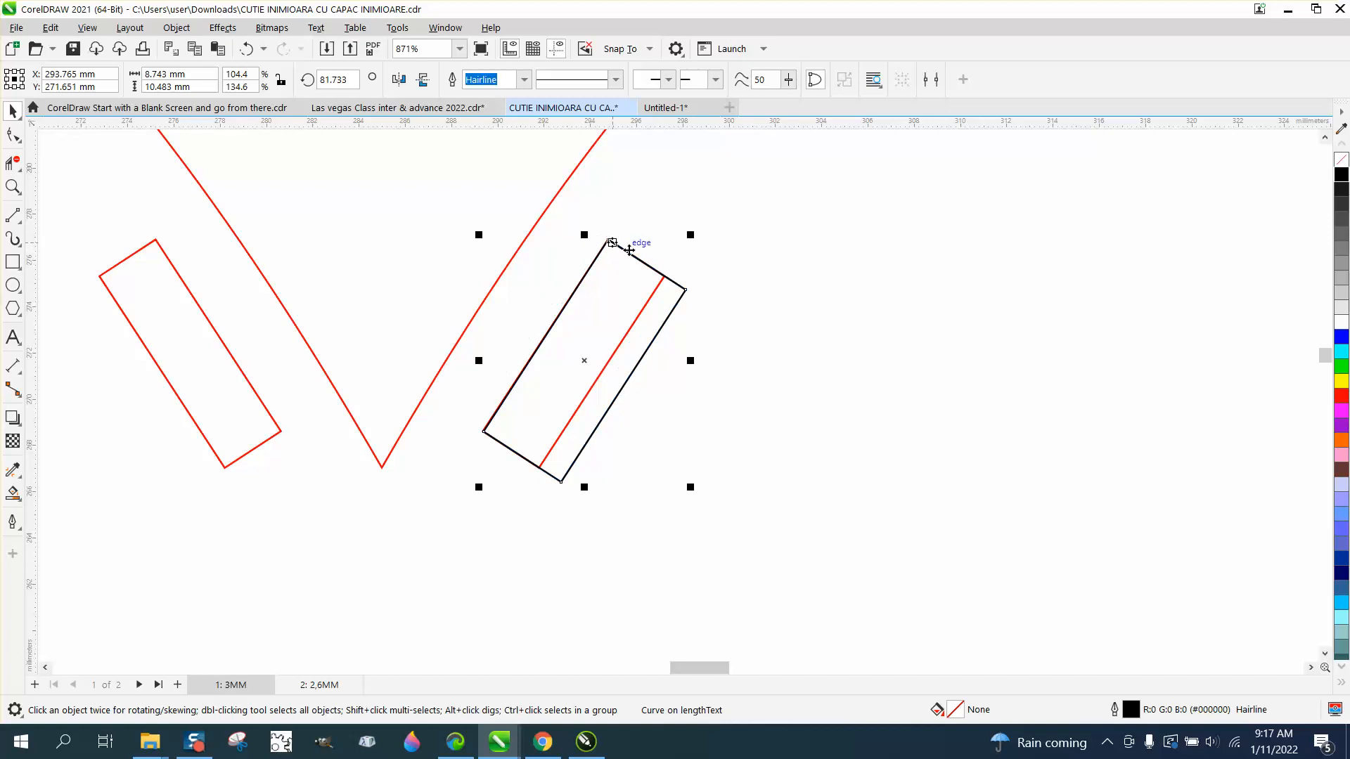
click(250, 49)
click(394, 212)
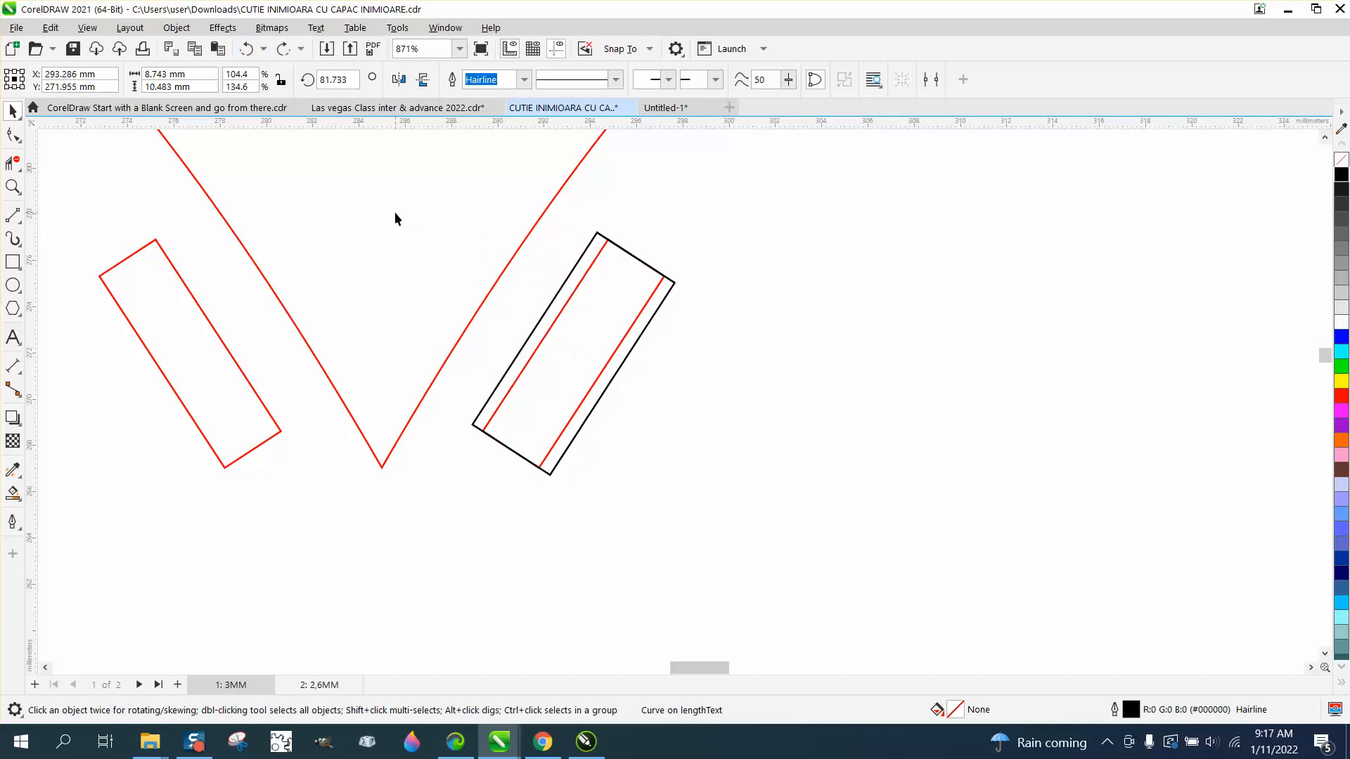
Delete the red slot inside the rotated black rectangle right of the heart's notch.
click(615, 359)
key(Delete)
scroll(613, 356, down, 1)
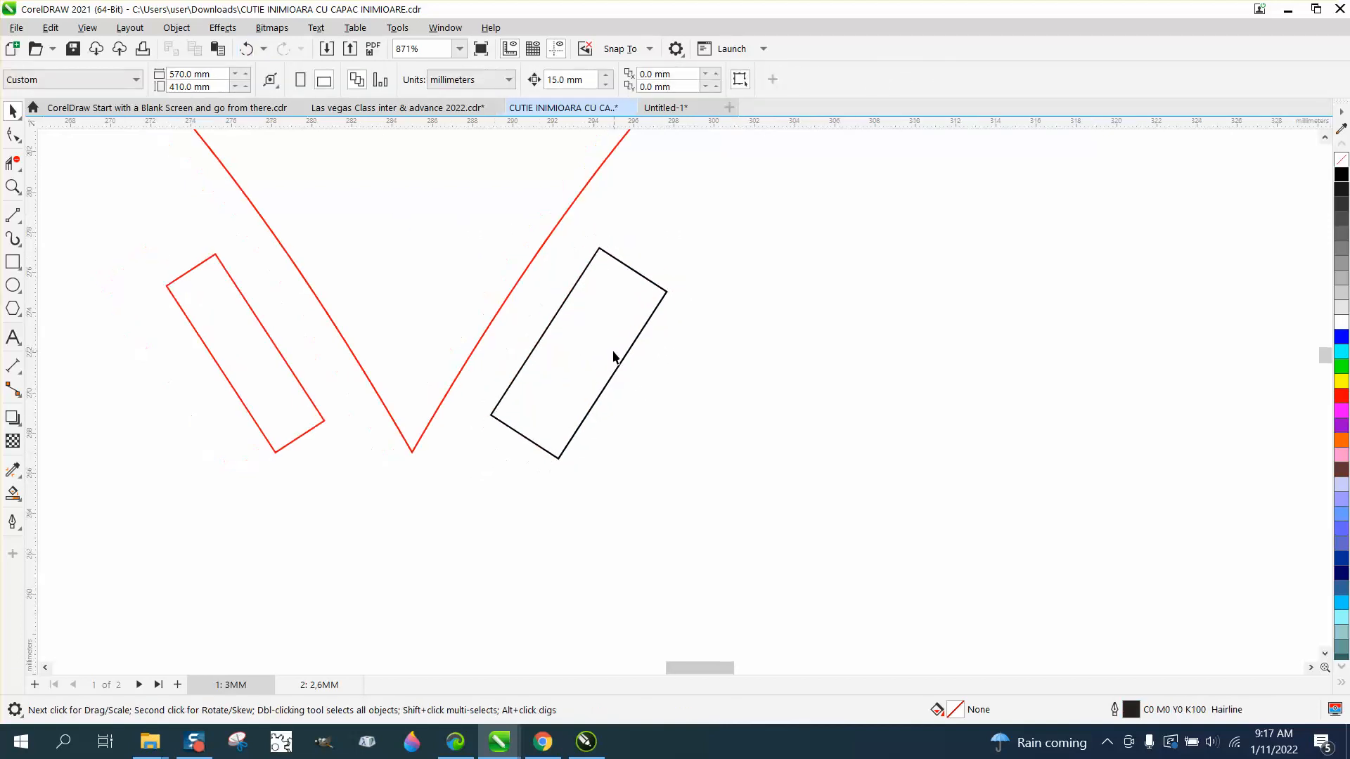
scroll(613, 356, down, 5)
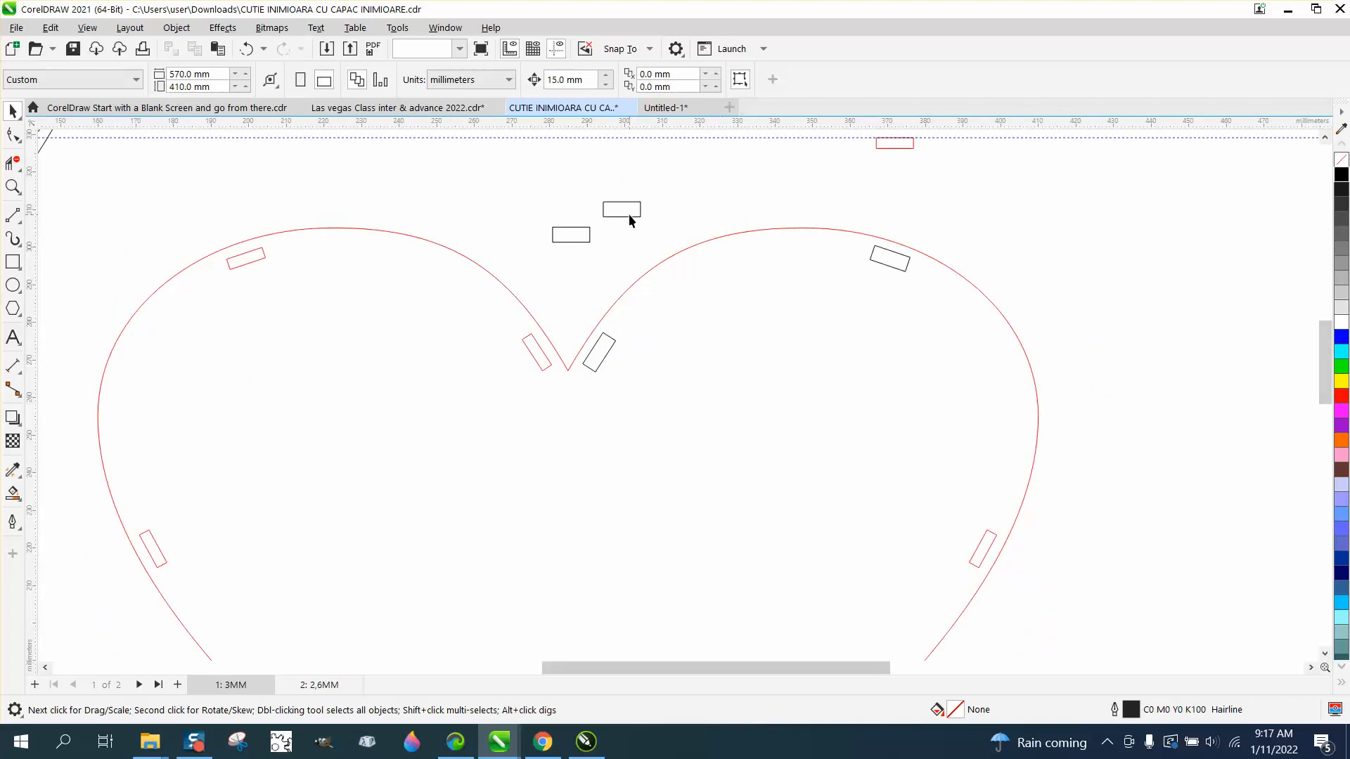
Set the rotation pivot of the black rectangle directly above the notch to its center, and delete the other spare copy.
click(628, 213)
click(629, 214)
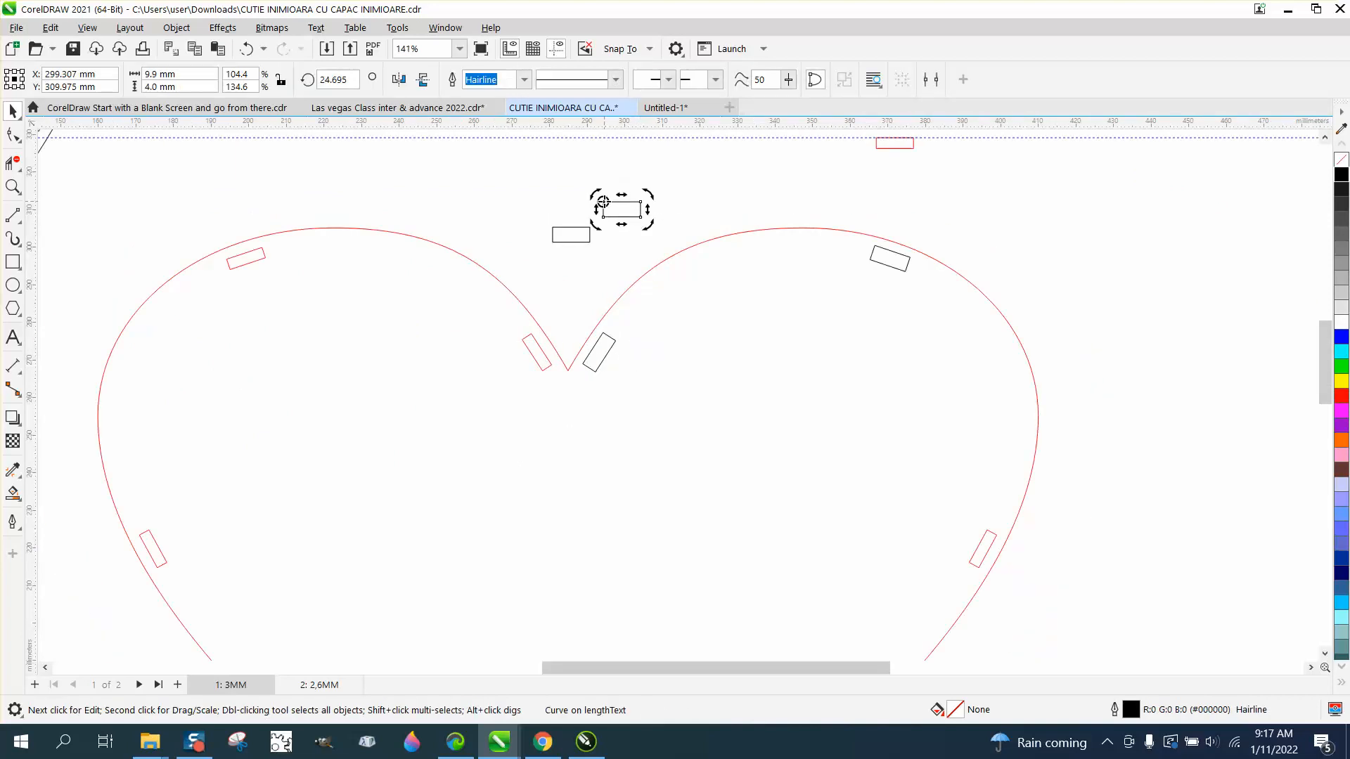
click(589, 236)
key(F10)
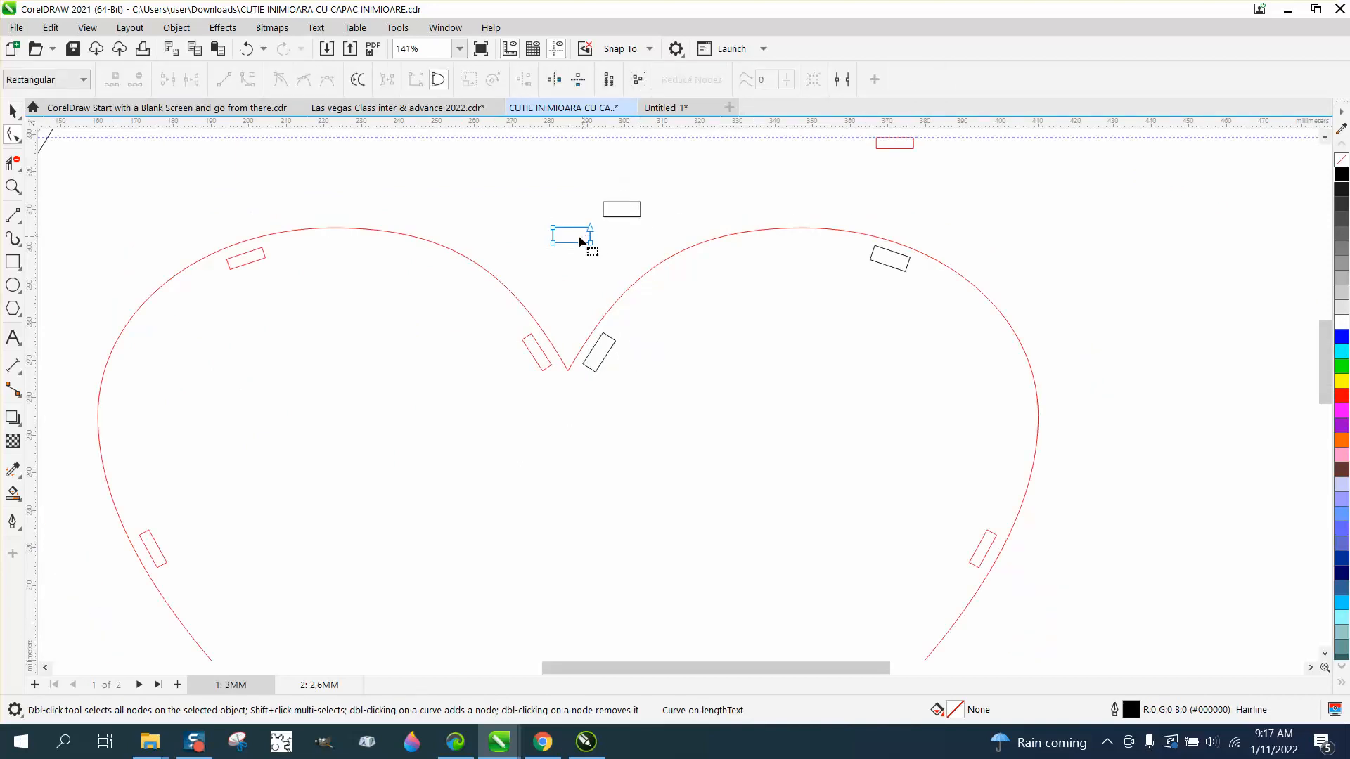
click(12, 110)
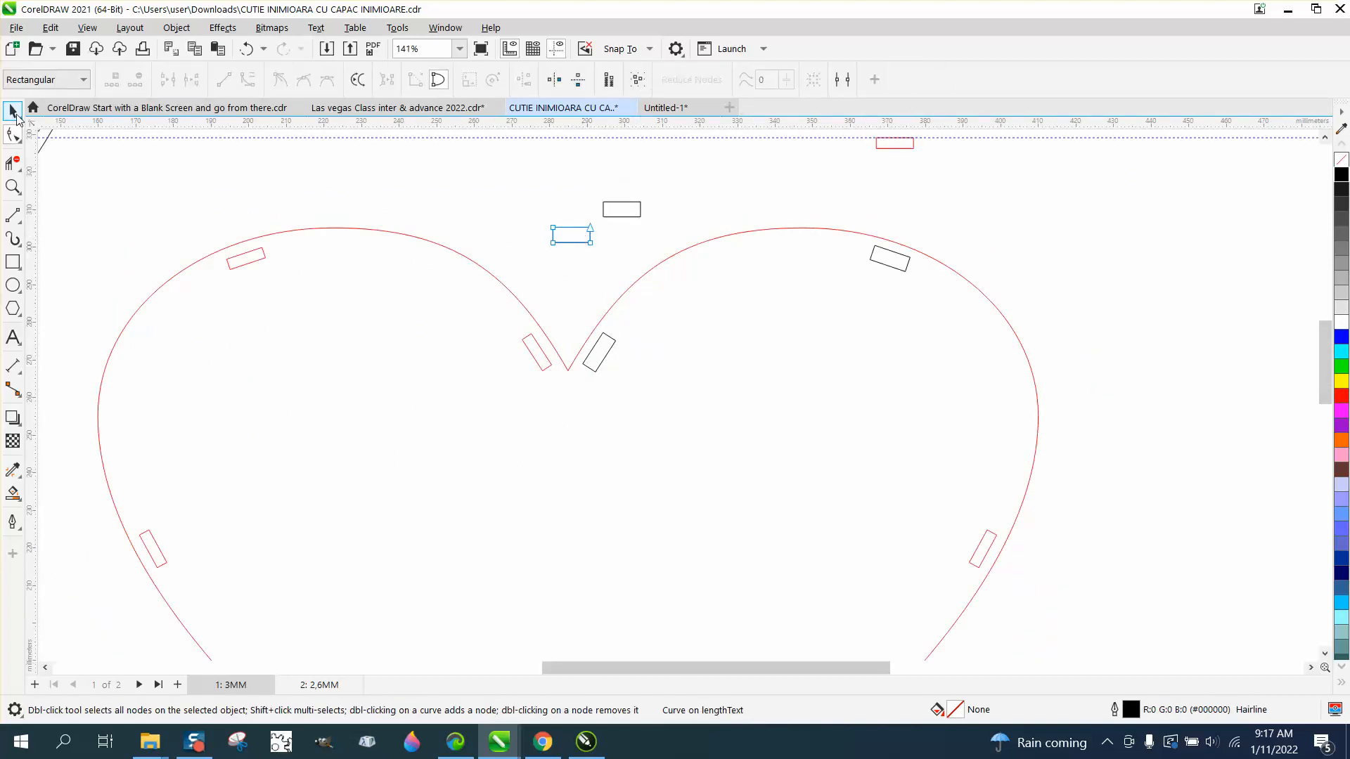
click(559, 233)
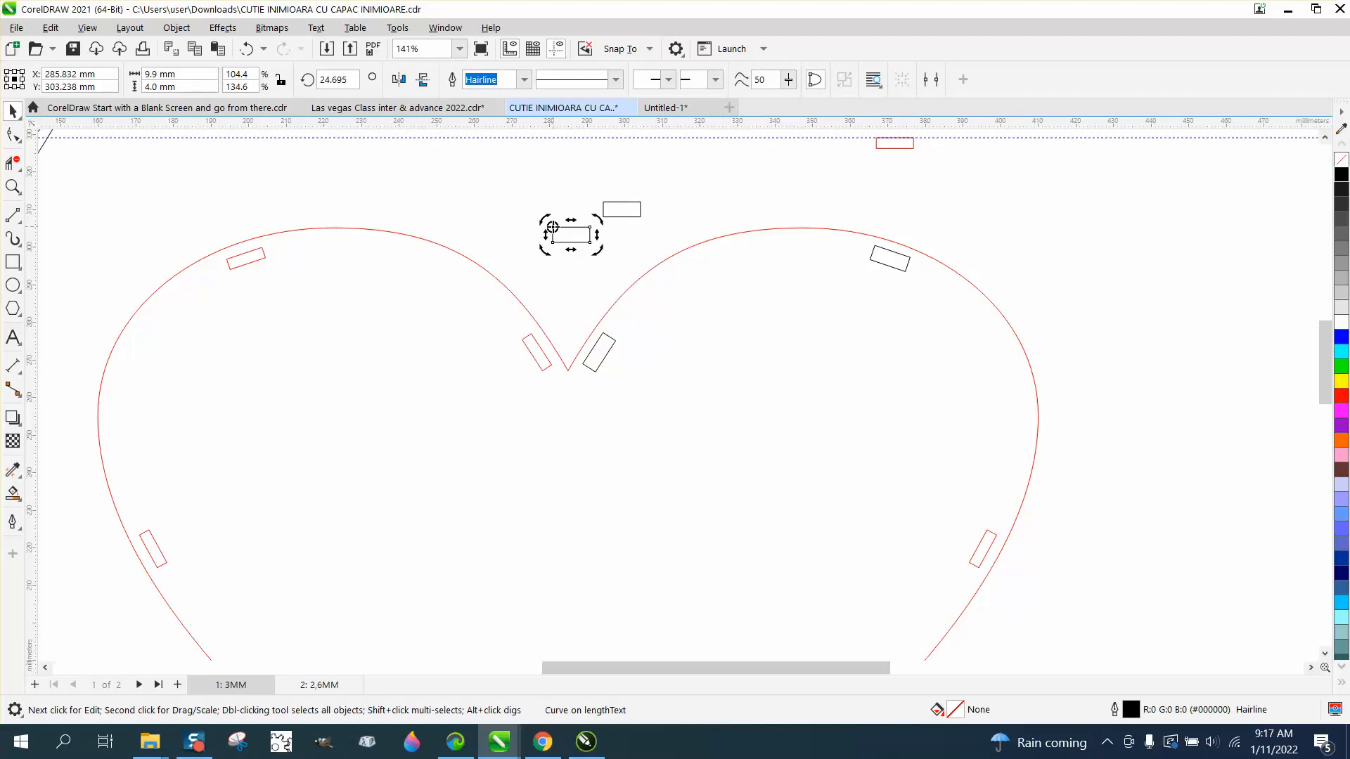
drag(552, 227, 571, 234)
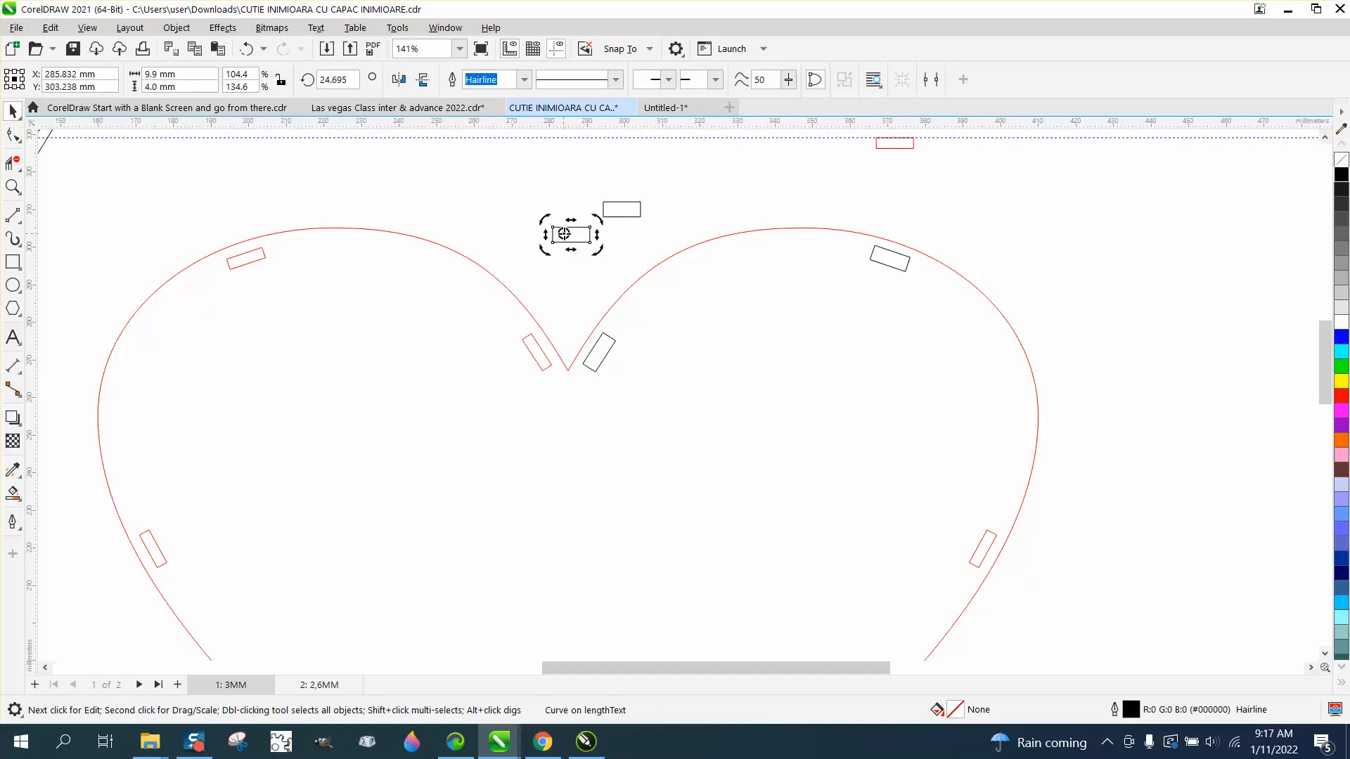
click(620, 218)
key(Delete)
Duplicate the rectangle with the centered pivot and center the duplicate on the red slot left of the heart's notch.
drag(605, 257, 514, 223)
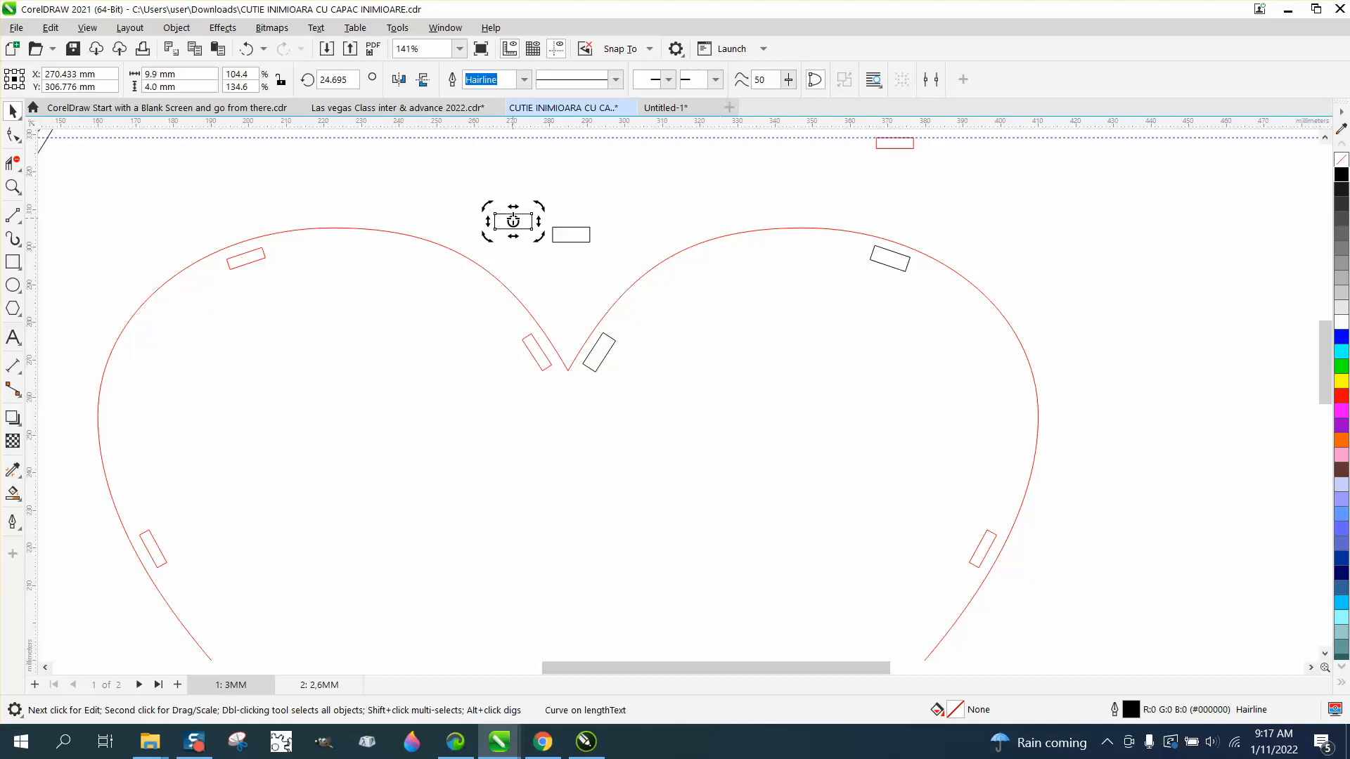
click(518, 220)
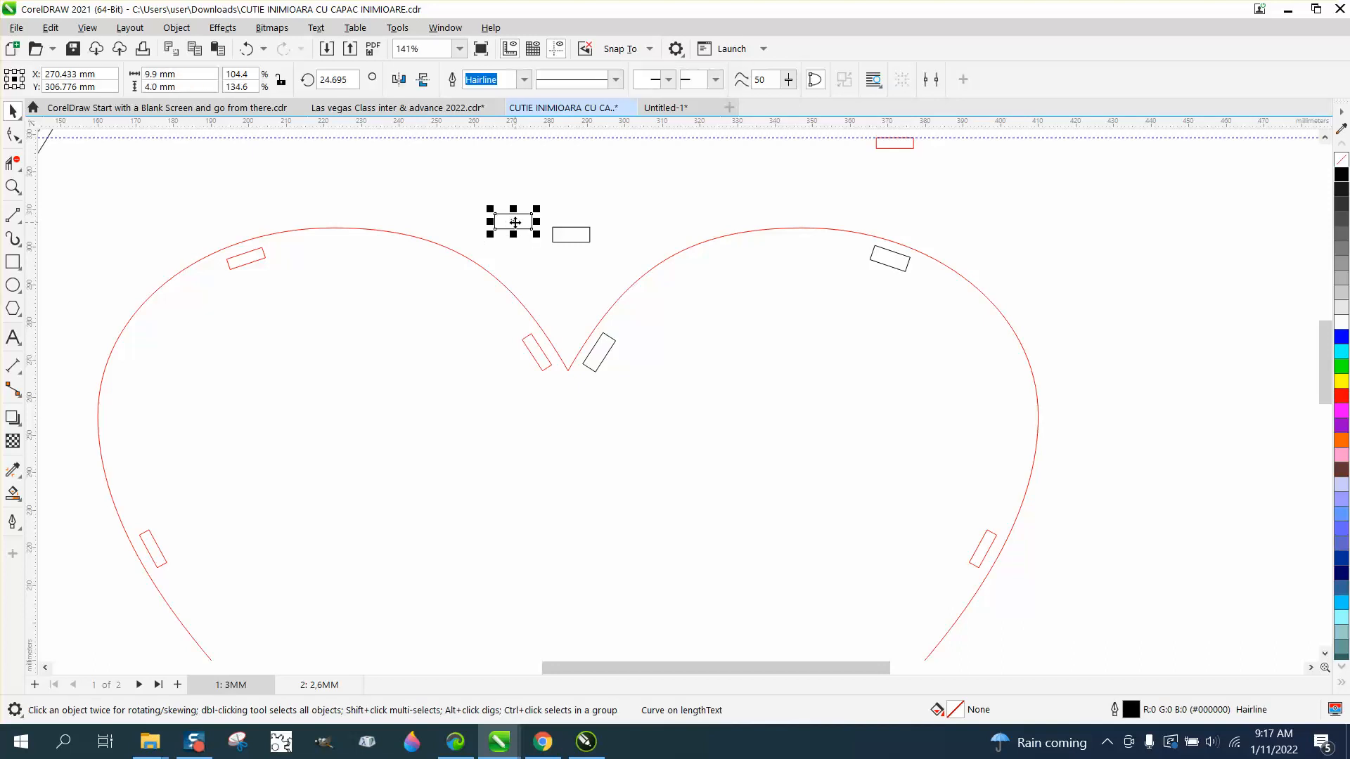
drag(518, 220, 537, 352)
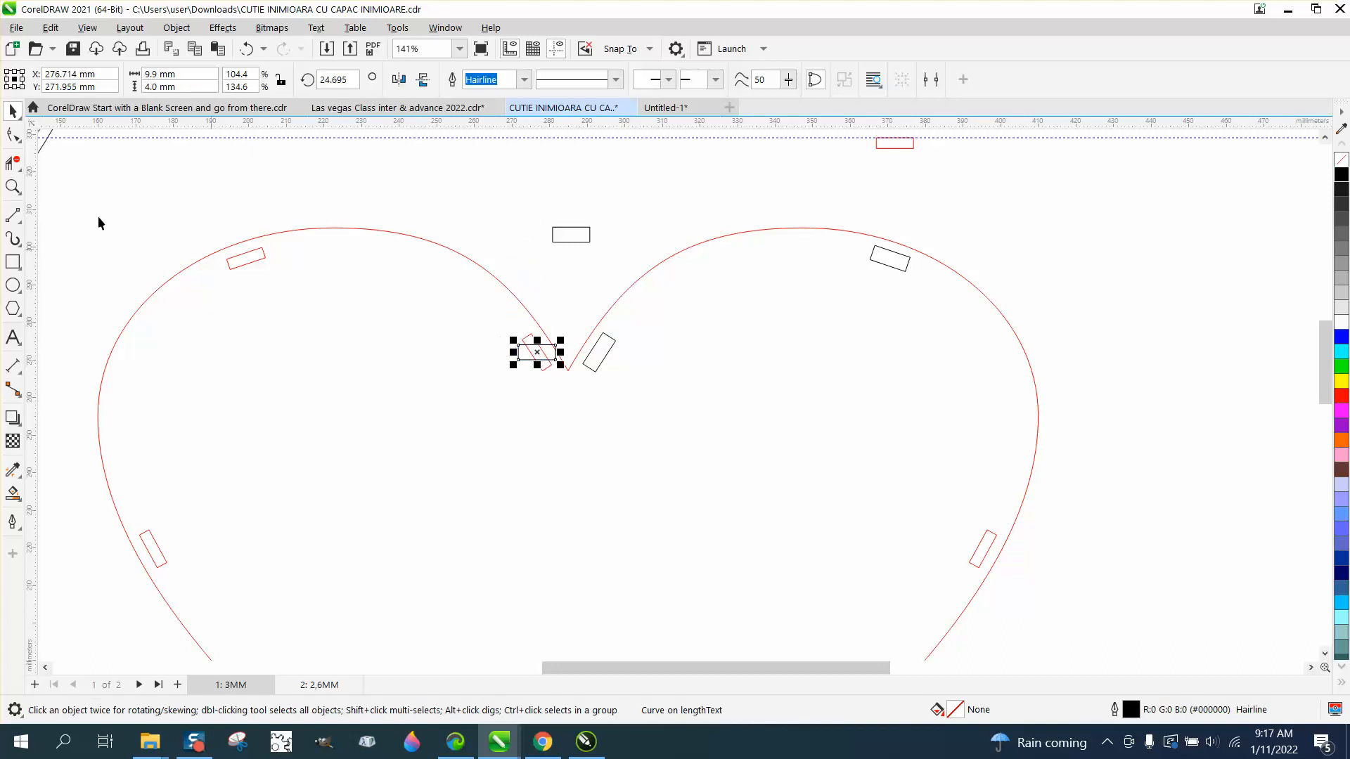
Rotate the duplicate about 56° clockwise around its center to match the red slot left of the notch, and deselect it.
click(12, 185)
drag(488, 308, 690, 443)
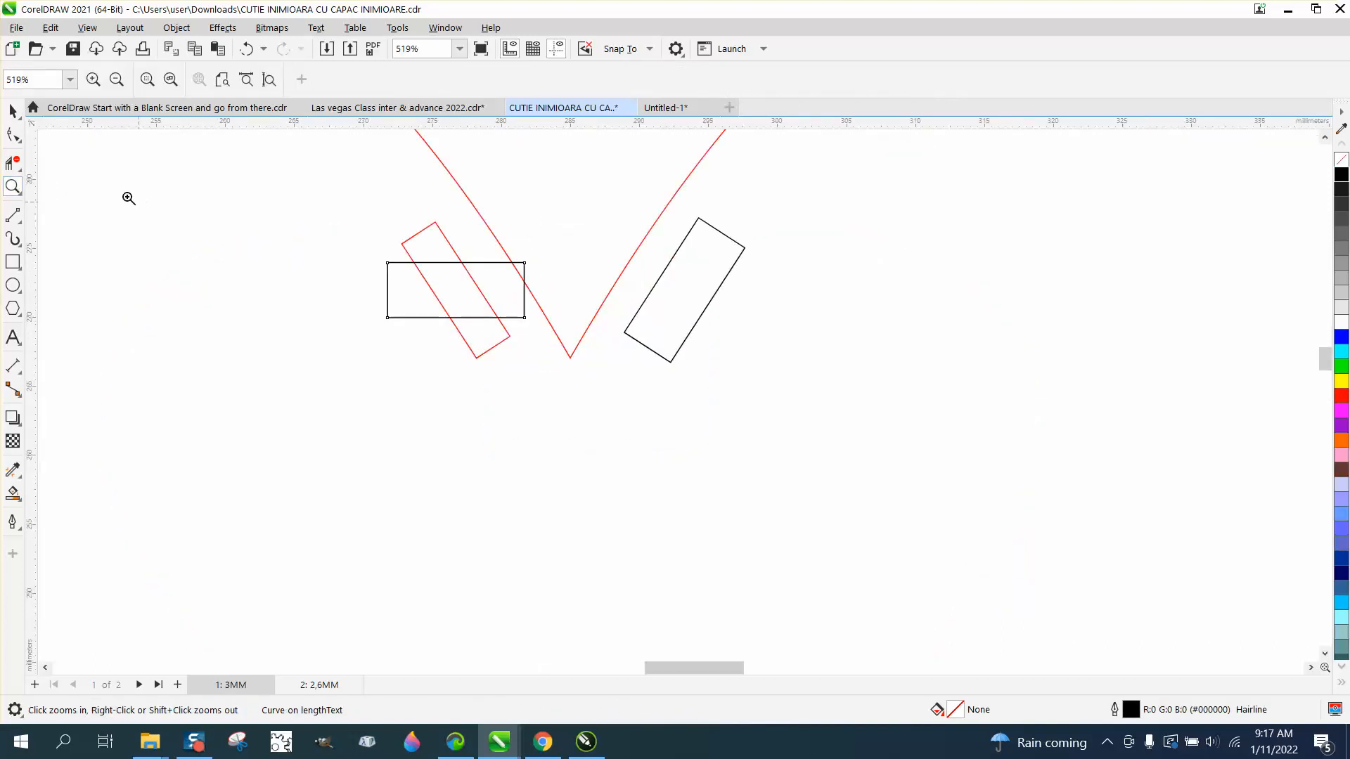
click(14, 111)
click(454, 290)
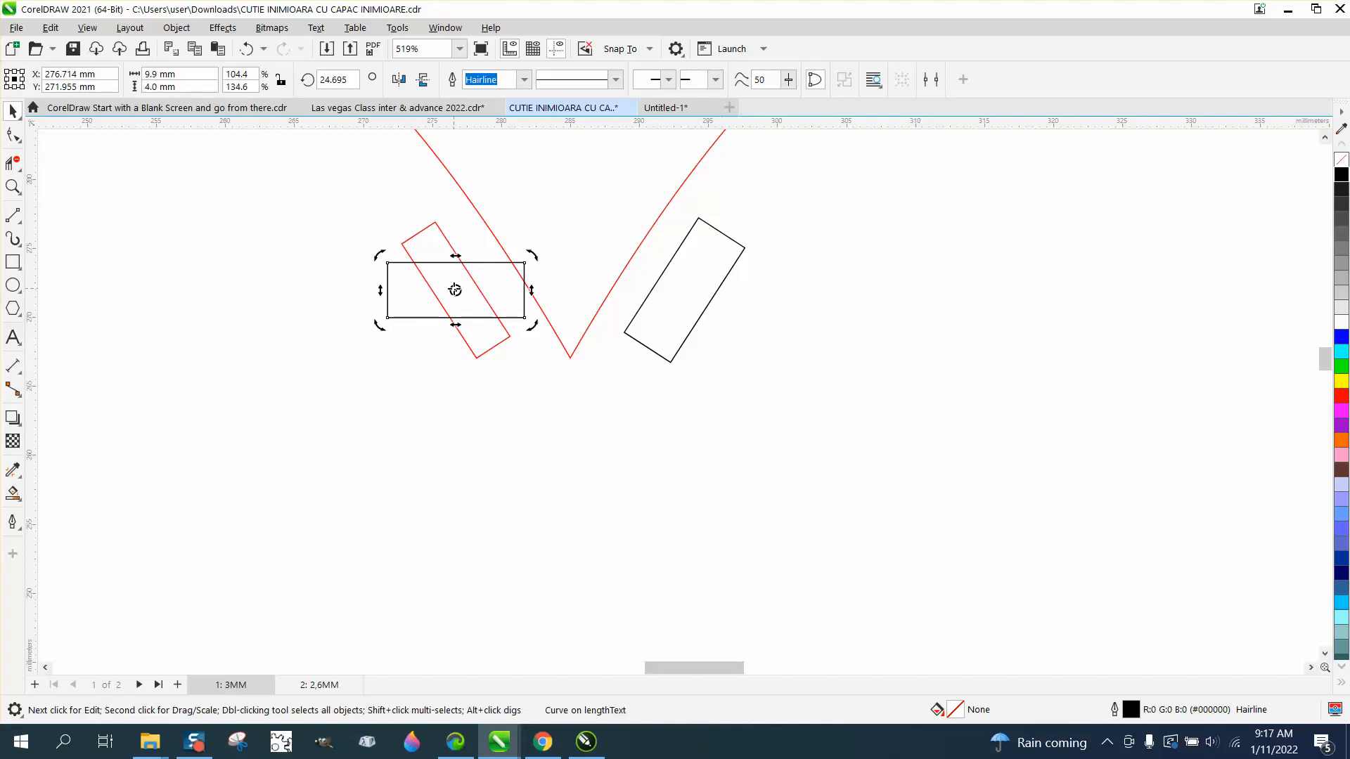
drag(534, 253, 521, 329)
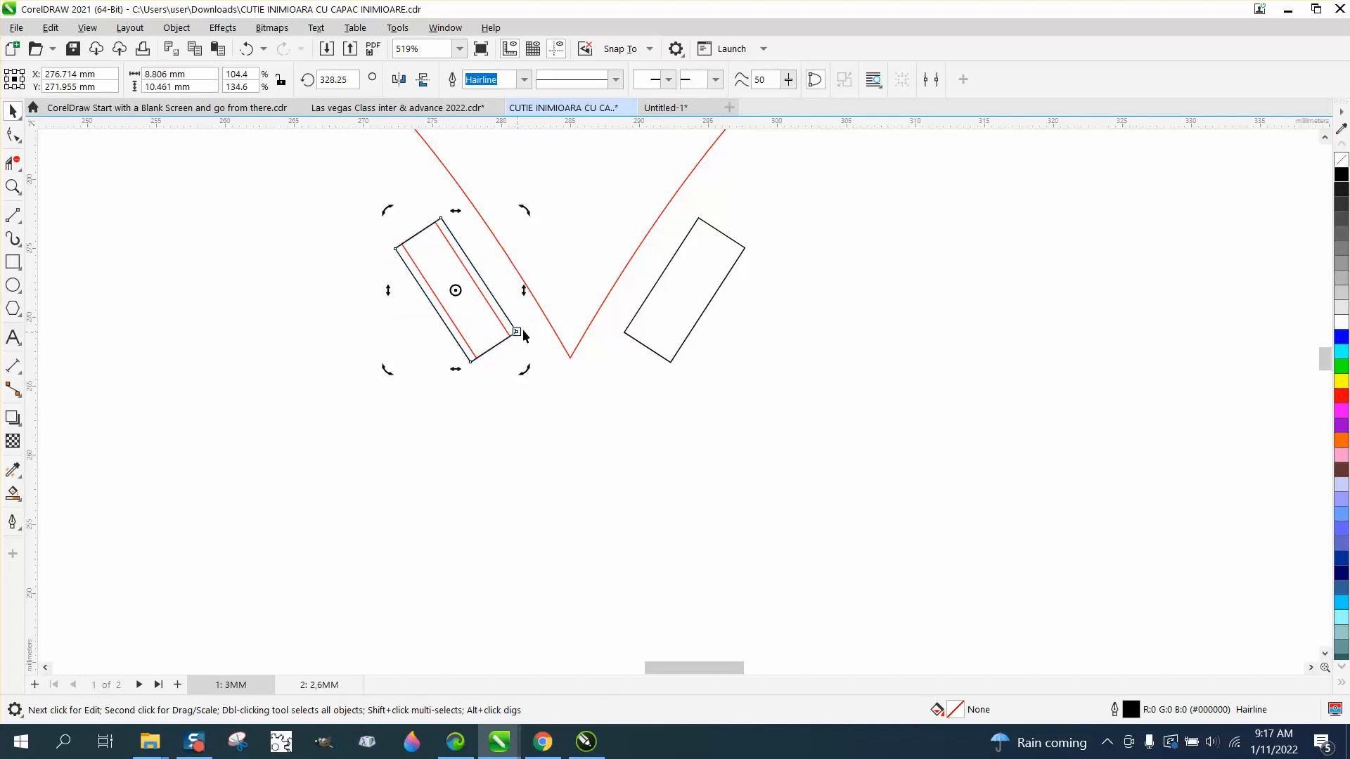
click(550, 233)
Delete the red slot inside the rotated black rectangle left of the heart's notch.
click(471, 276)
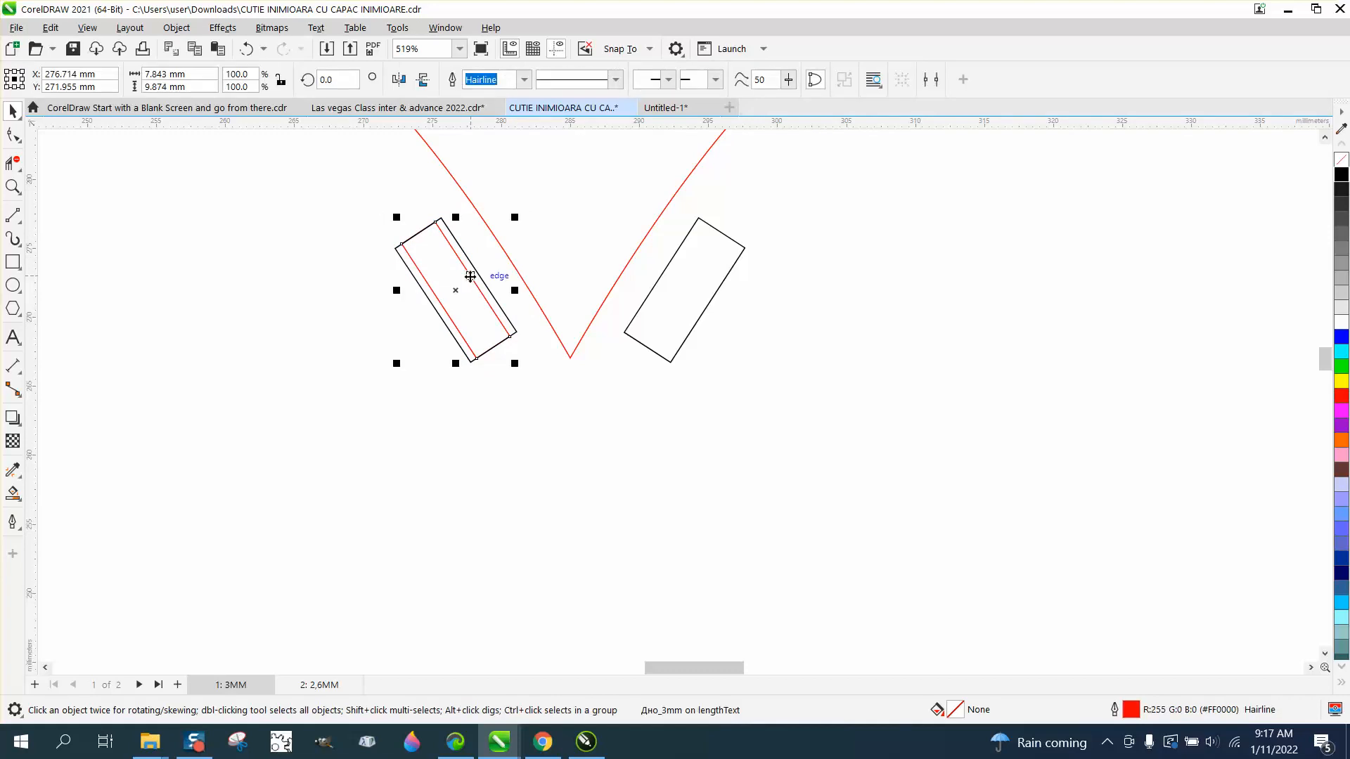
key(Delete)
scroll(541, 340, down, 5)
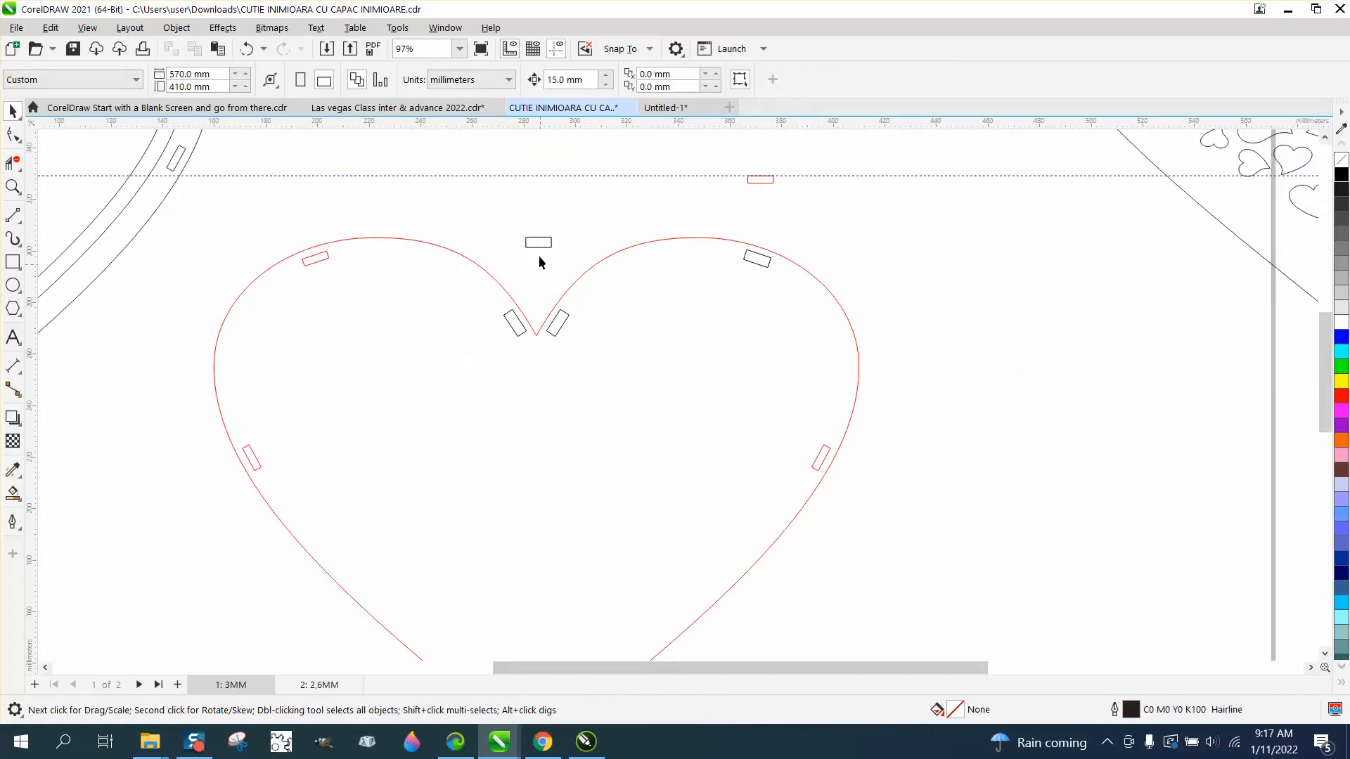
Delete the loose straightened red slot copy above the heart's upper-right lobe.
click(534, 243)
scroll(591, 432, down, 3)
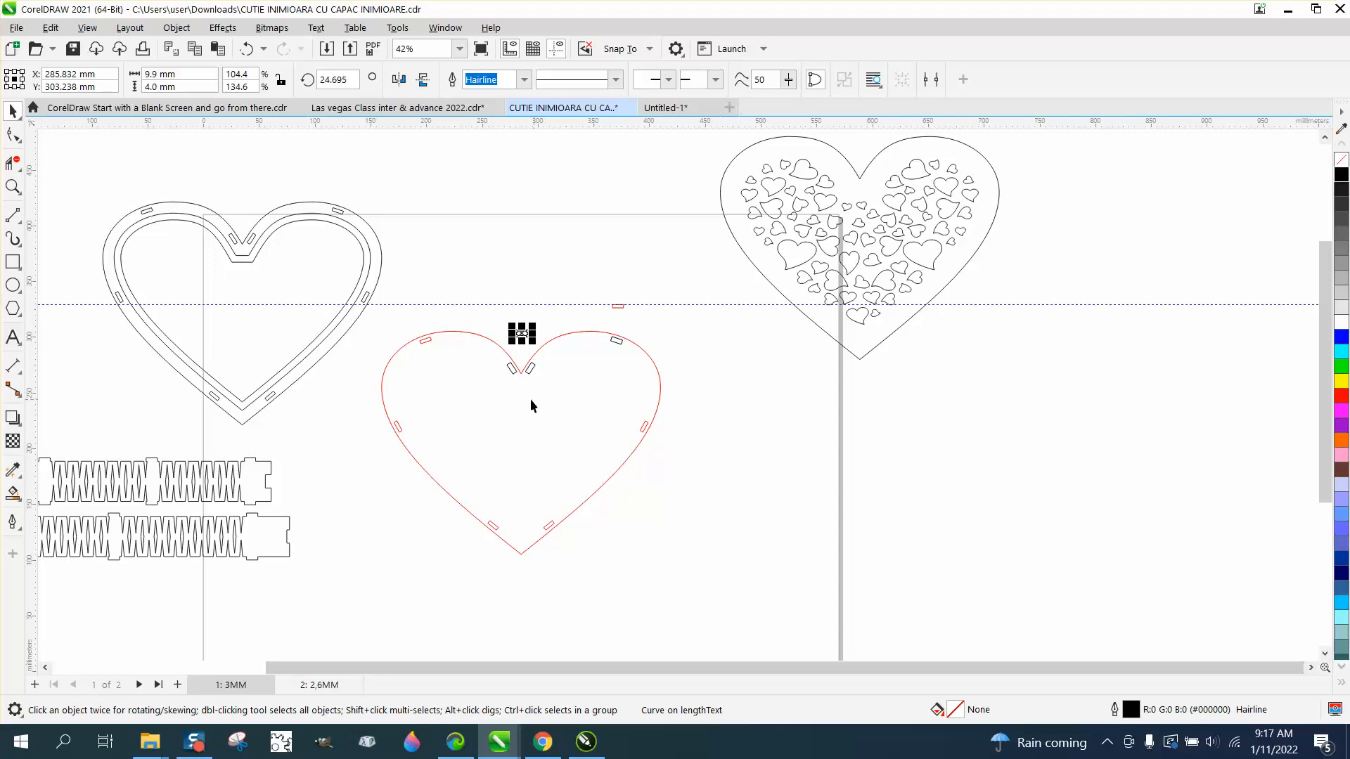
click(618, 306)
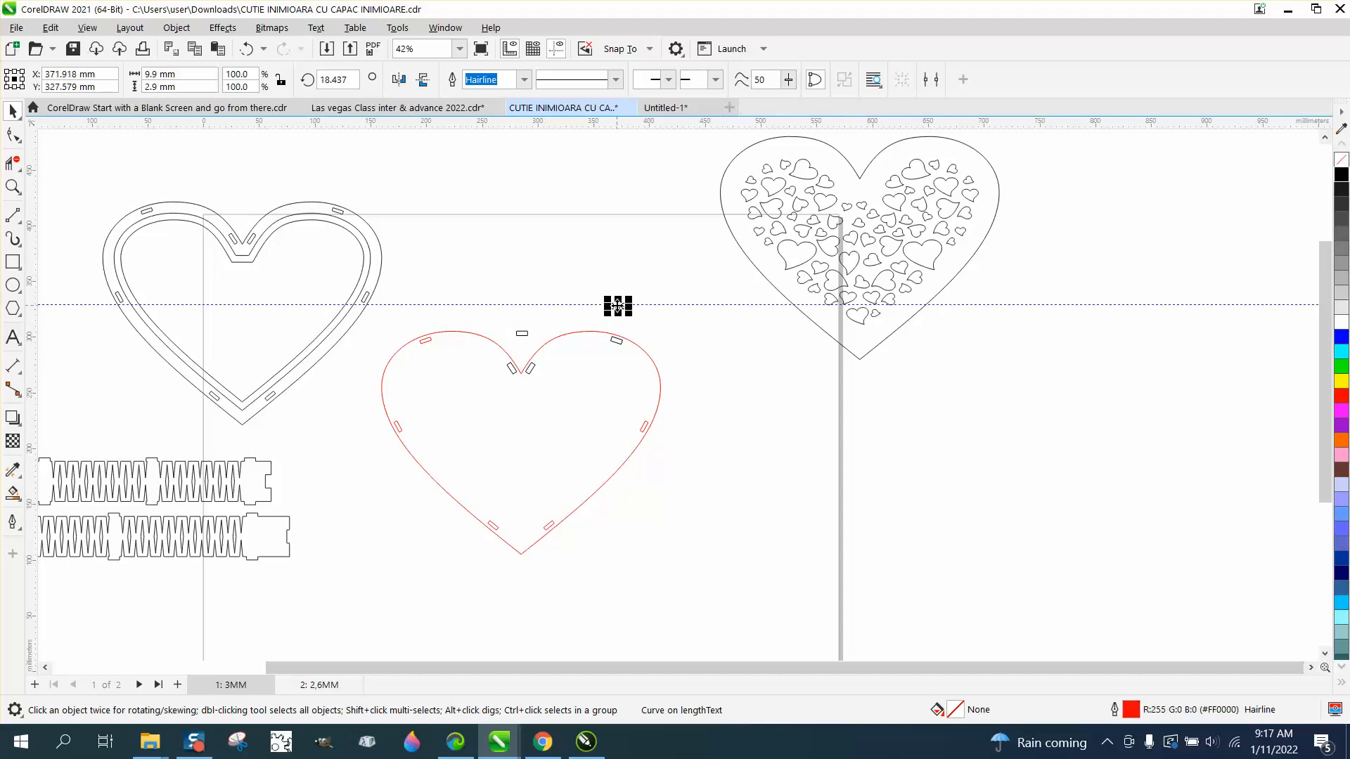
key(Delete)
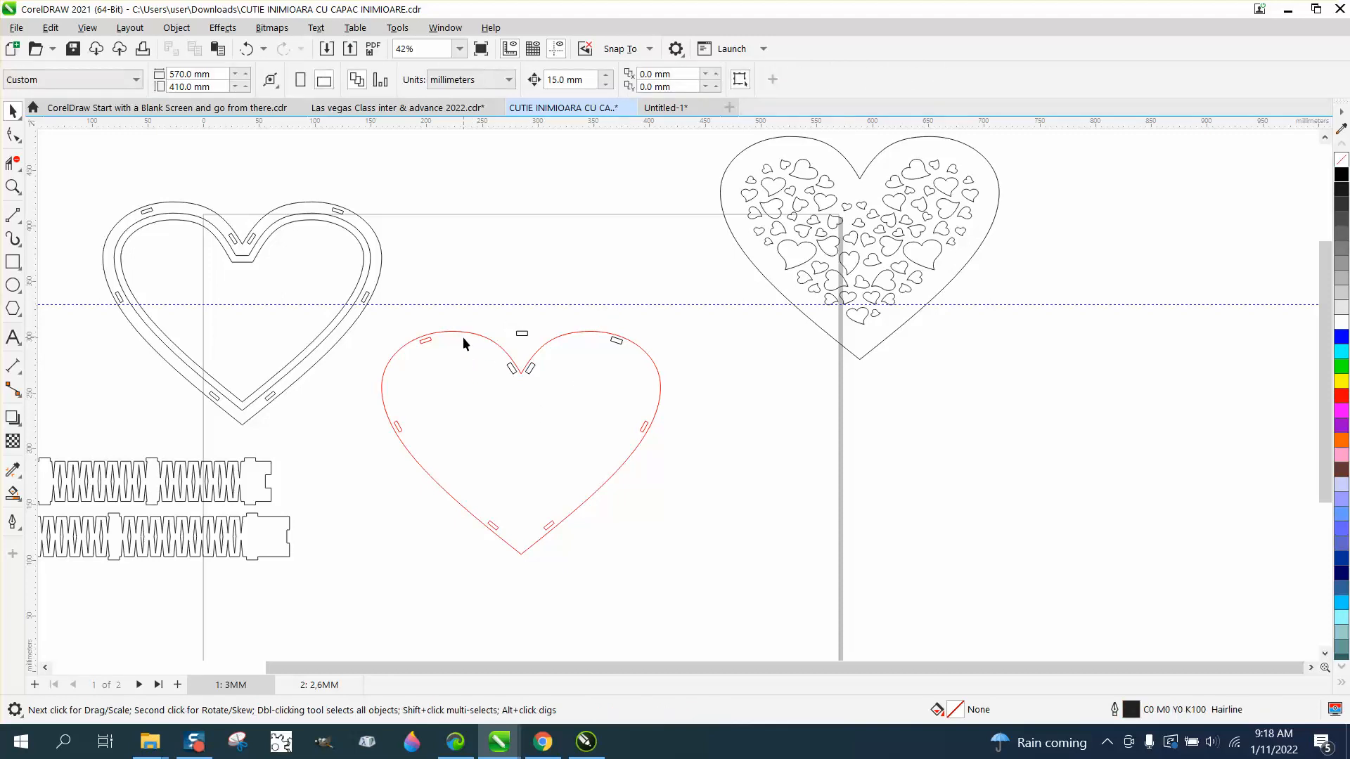